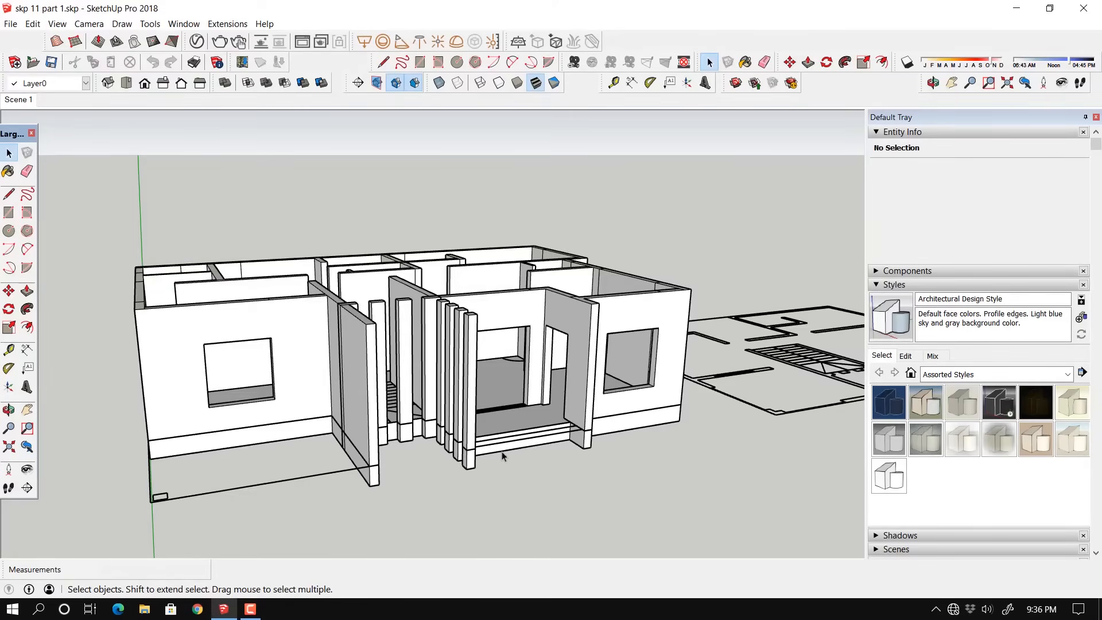
Step: Add a new layer named walls to the model
middle_click_drag(502, 451, 324, 485)
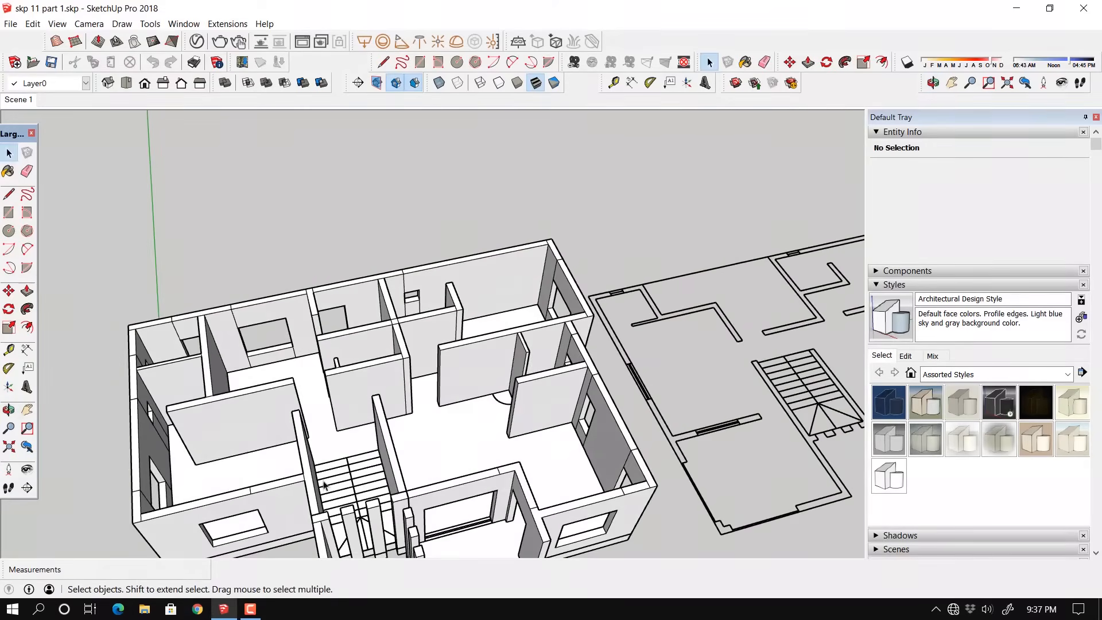
middle_click_drag(448, 454, 389, 469)
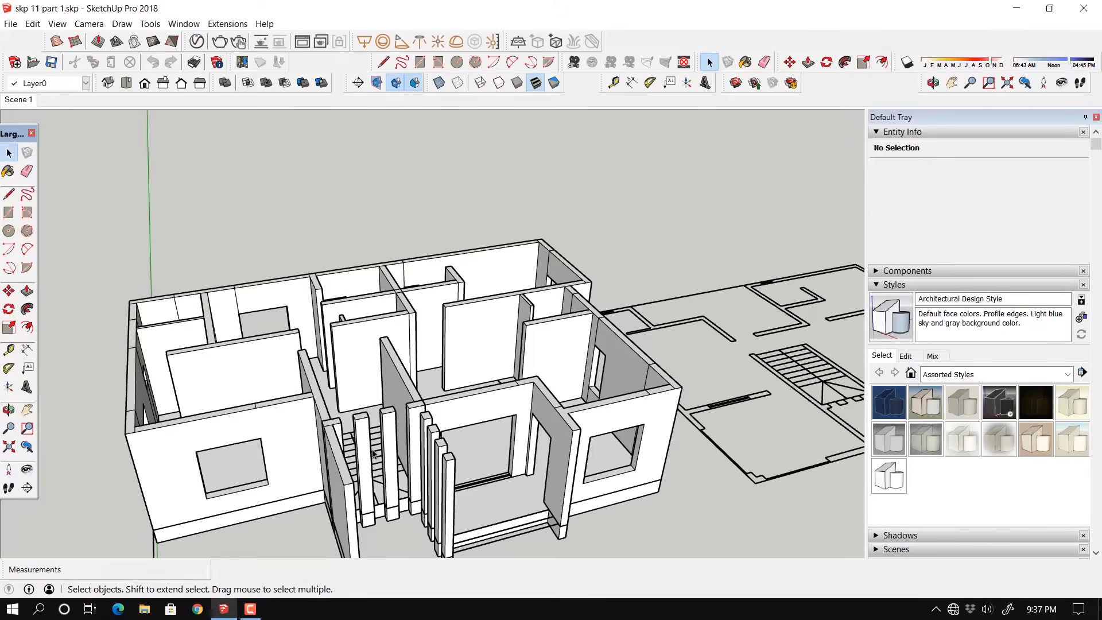
middle_click_drag(373, 453, 423, 337)
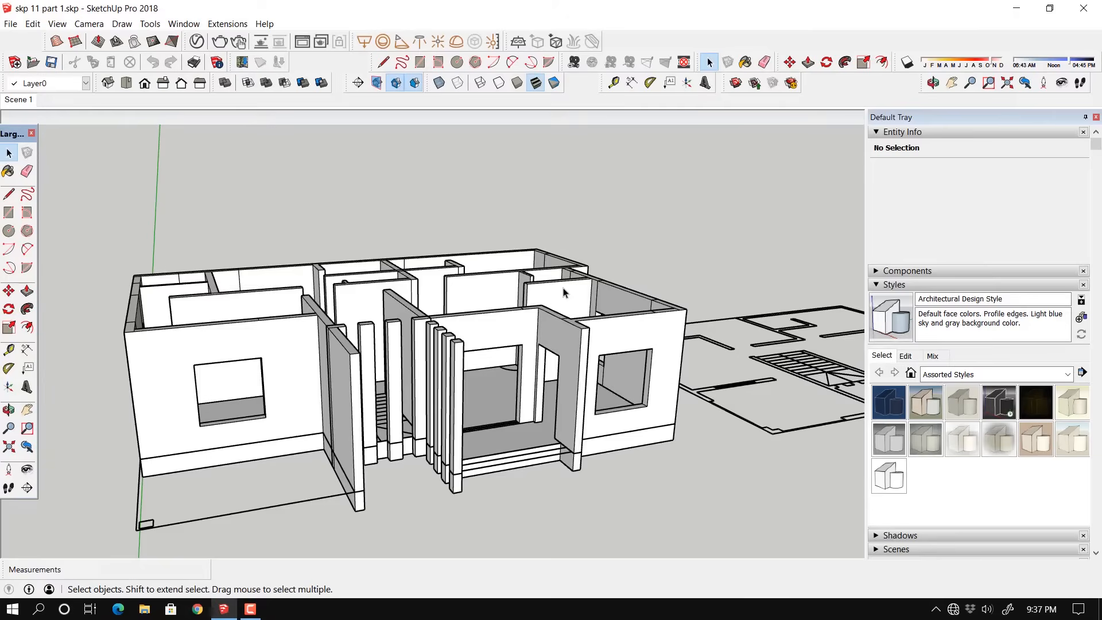
scroll(1099, 363, "down", 3)
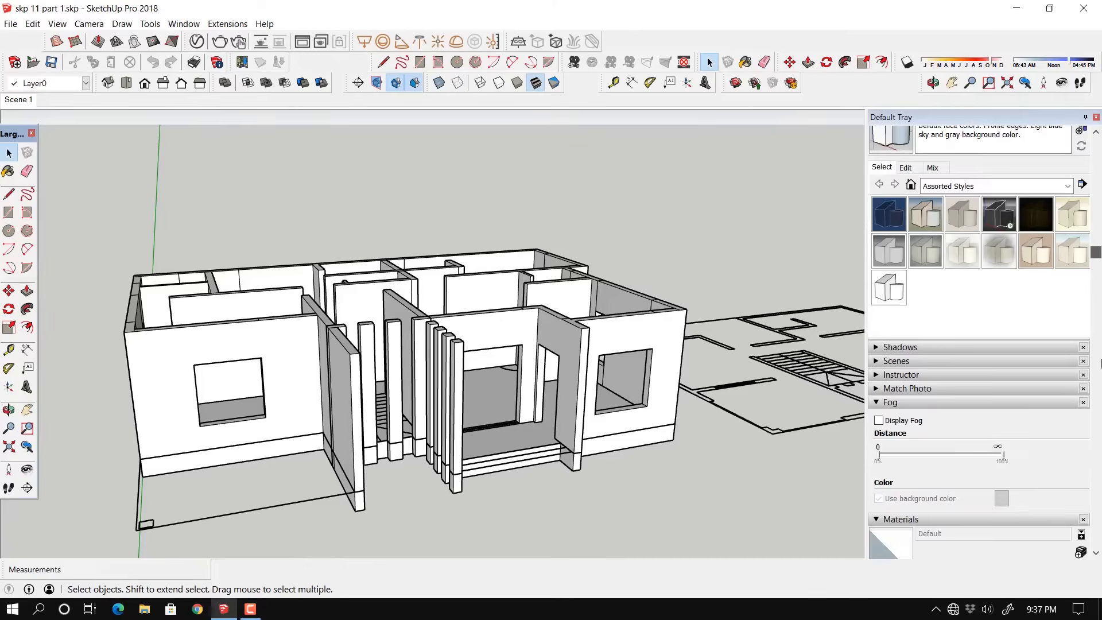
scroll(1100, 363, "down", 5)
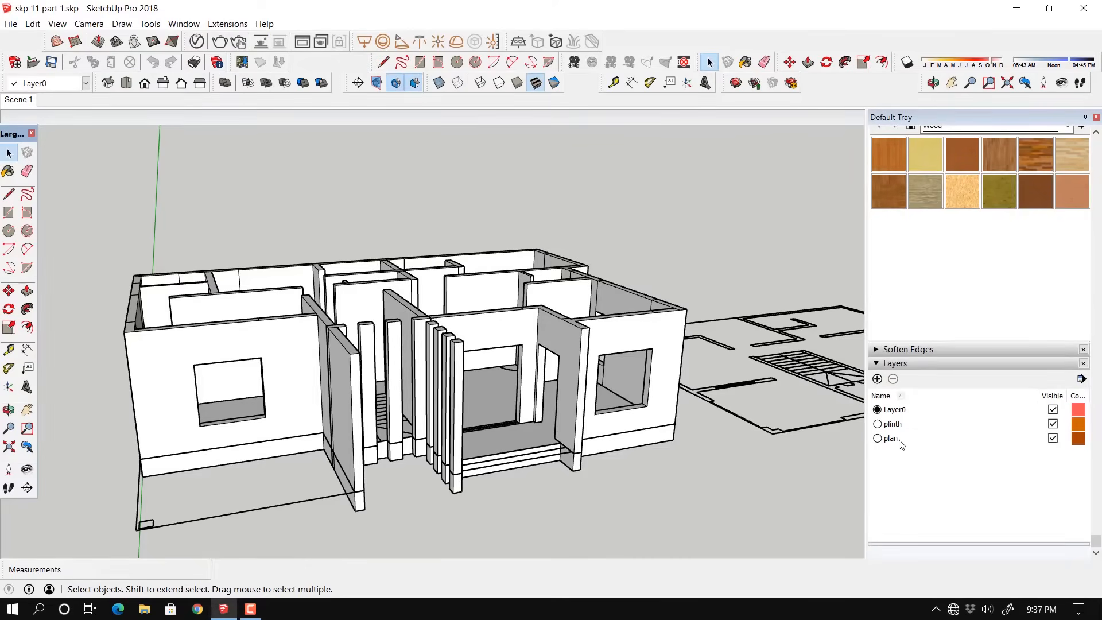
left_click(877, 379)
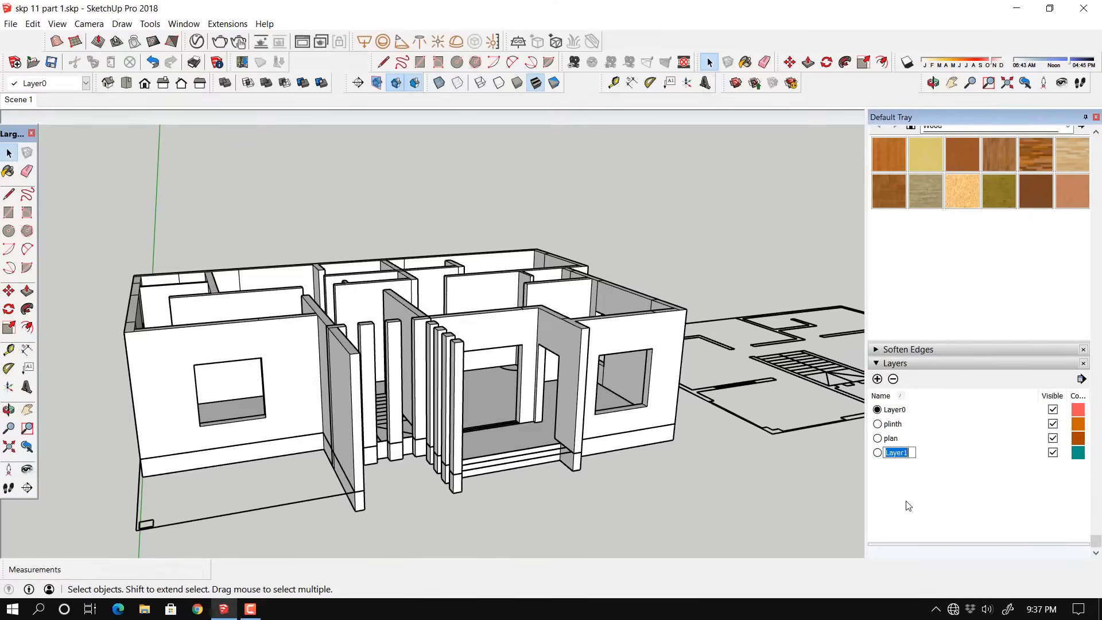
type("walls")
key("Return")
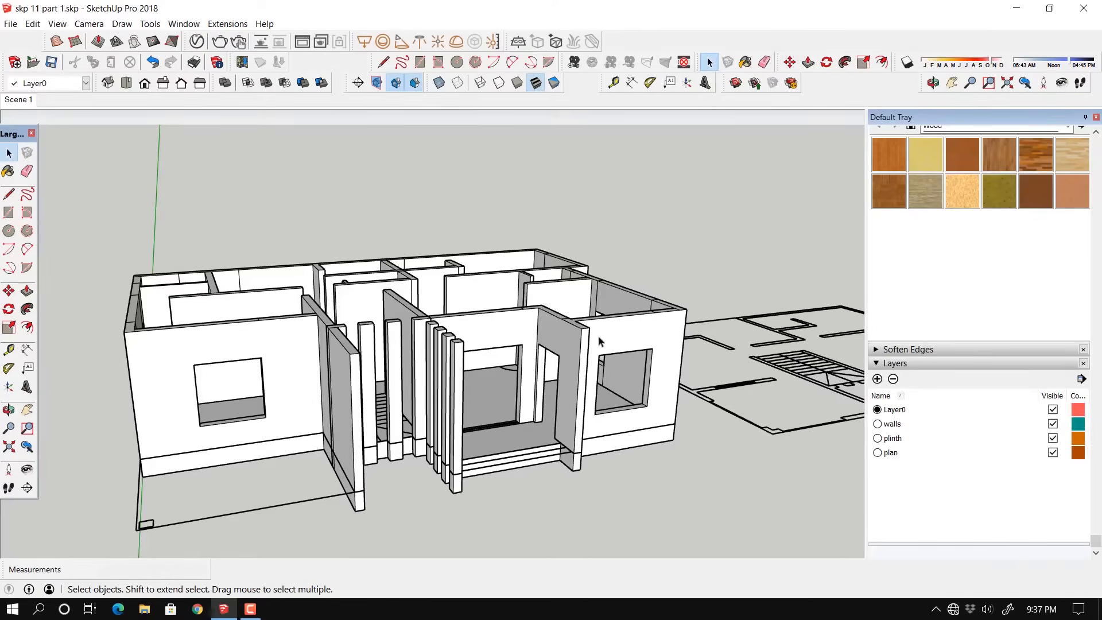
Step: Assign the house's wall group to the walls layer
left_click(566, 340)
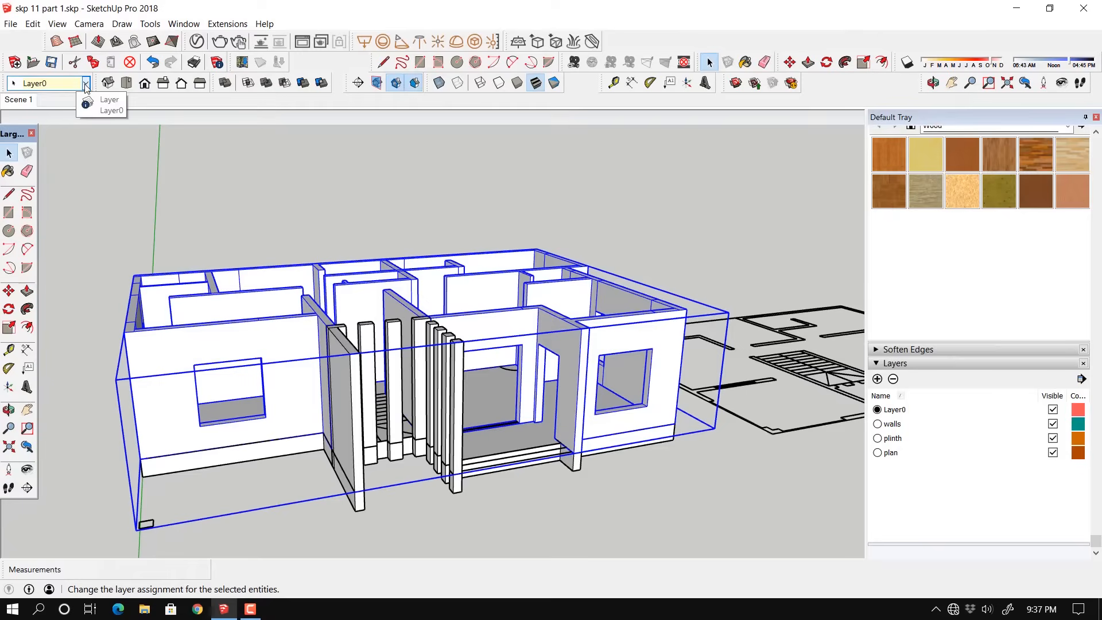
left_click(69, 83)
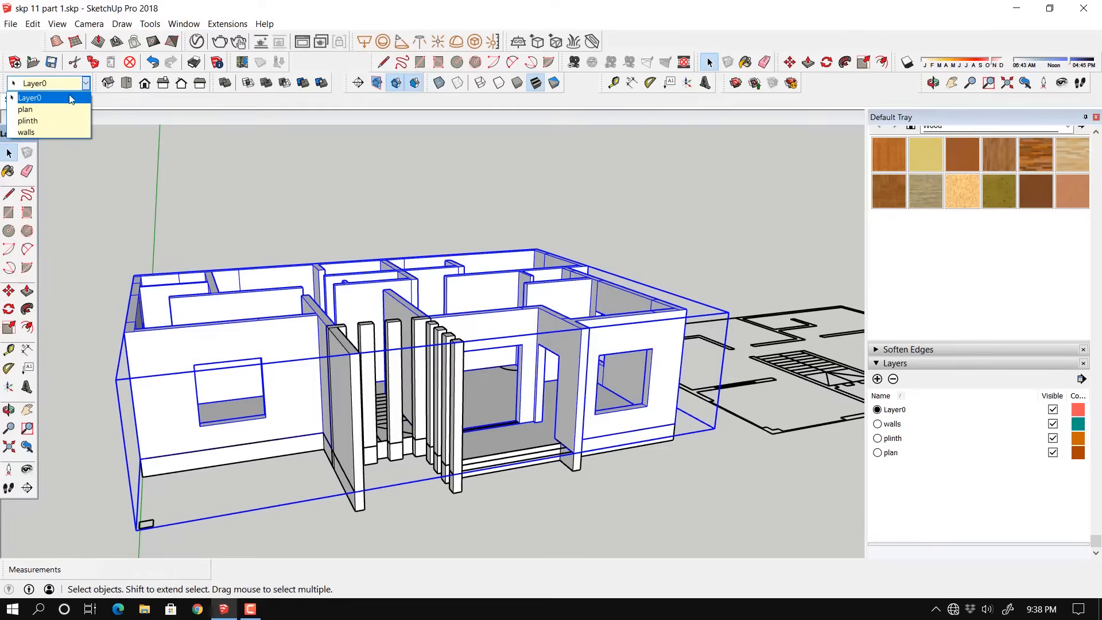
left_click(41, 132)
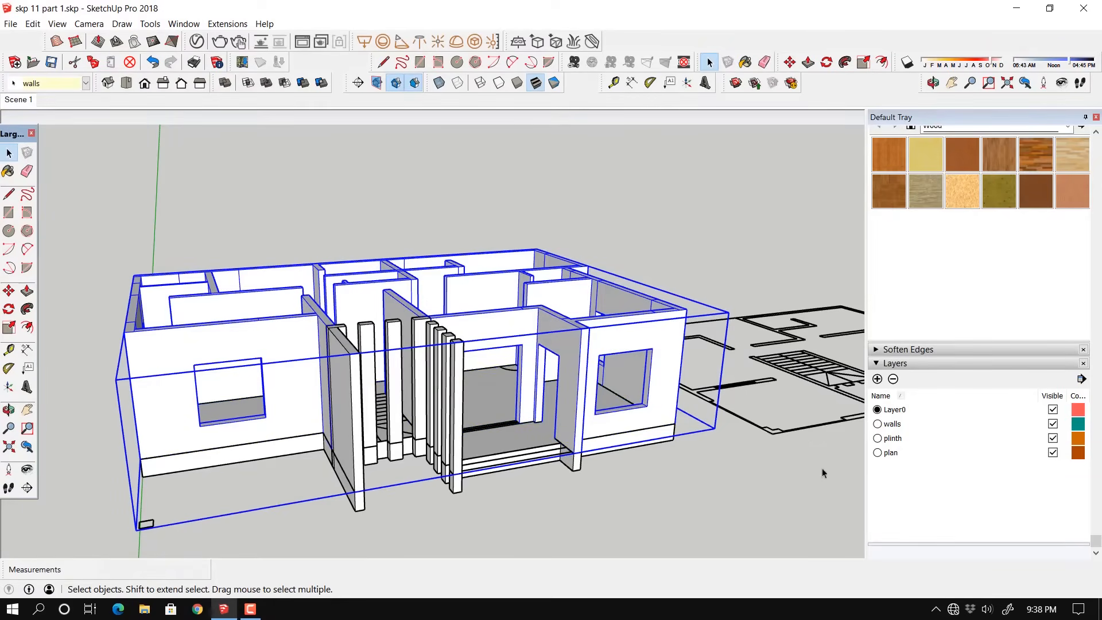
Step: Toggle the walls layer's visibility to check the assignment, leaving the layer hidden
left_click(1052, 425)
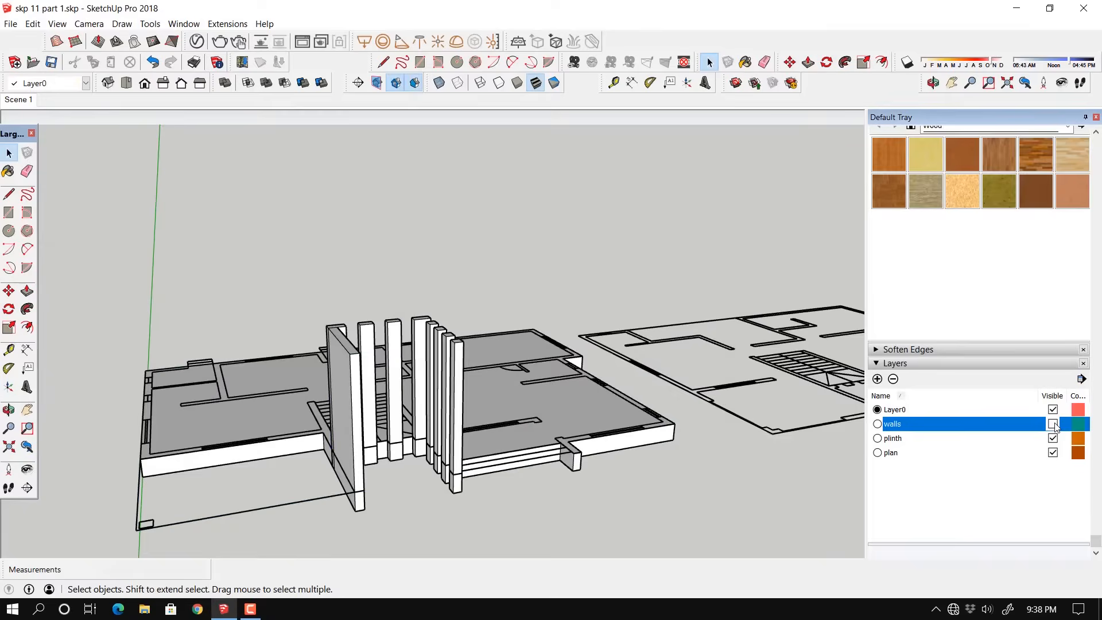
left_click(1053, 424)
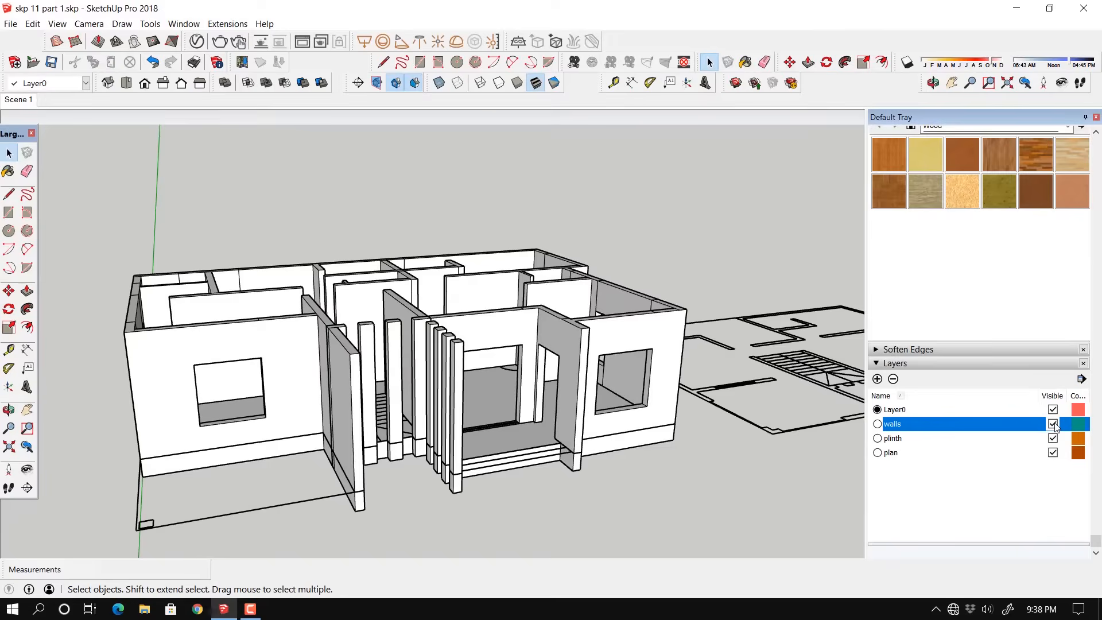
left_click(1053, 425)
left_click(1053, 424)
left_click(1052, 424)
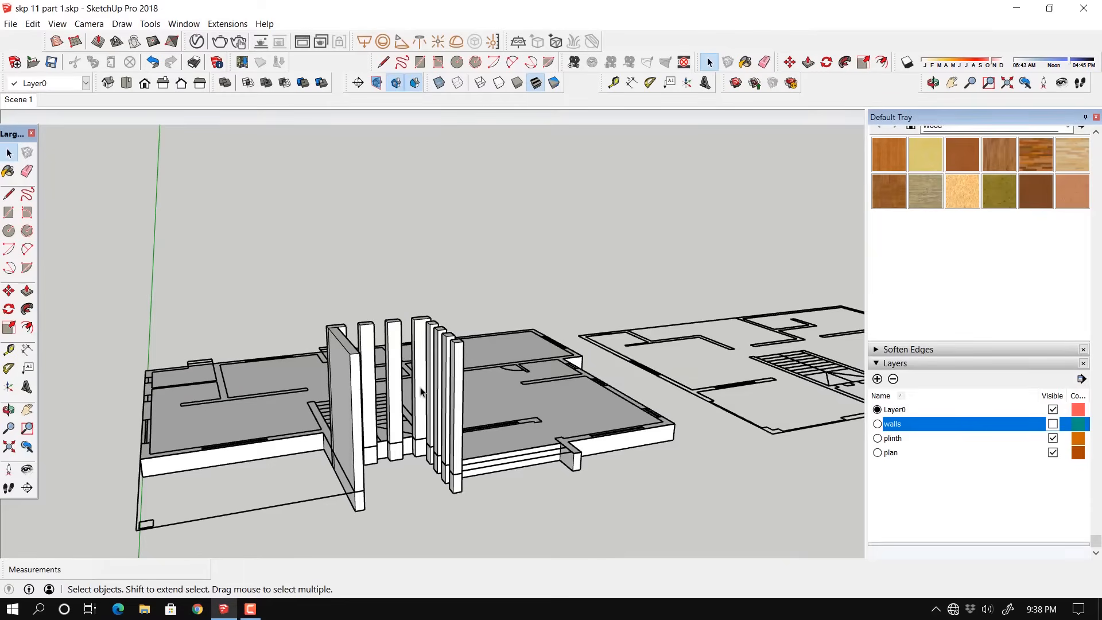
Step: Draw a 100 × 25 cm rectangle over the first tread at the open end of the stair plan
middle_click_drag(467, 412, 165, 417)
scroll(239, 359, "up", 5)
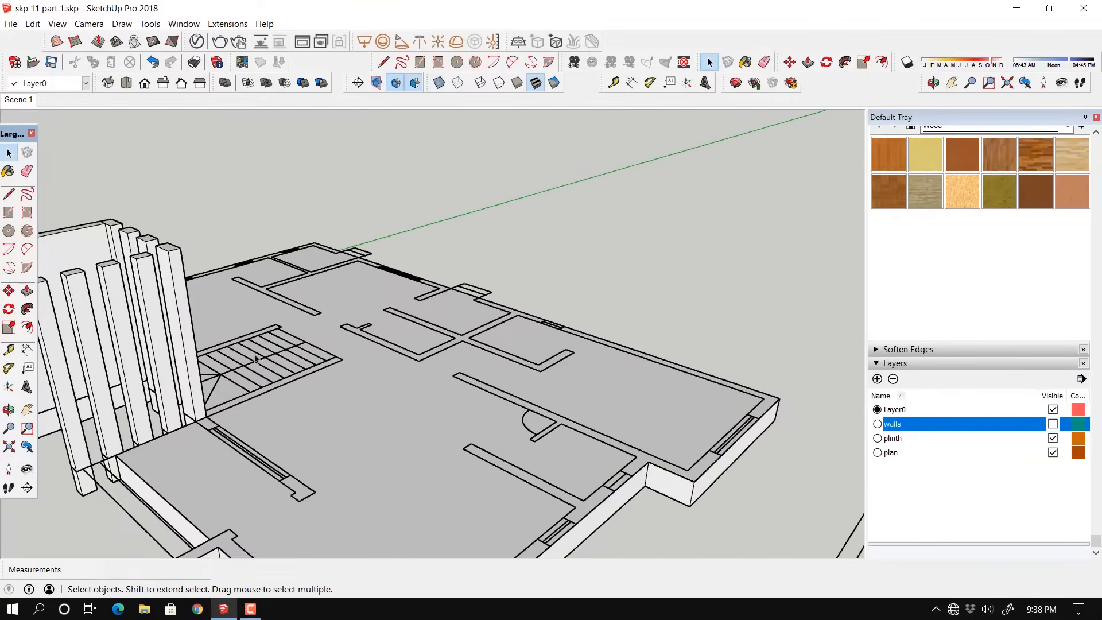
middle_click_drag(265, 353, 377, 401)
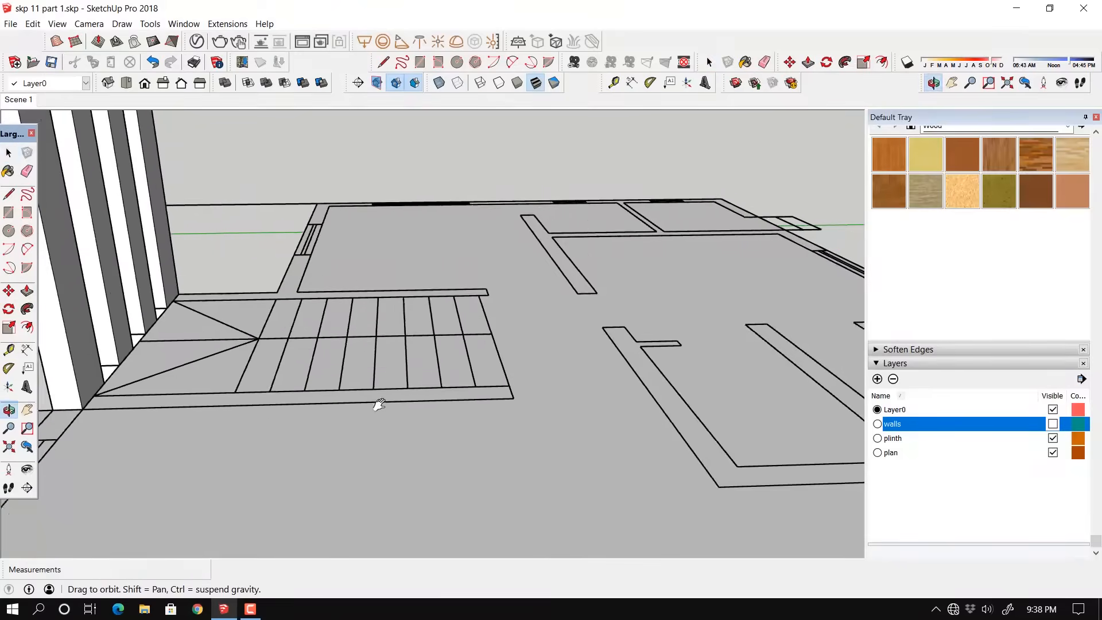
middle_click_drag(560, 487, 408, 517)
middle_click_drag(455, 482, 554, 447)
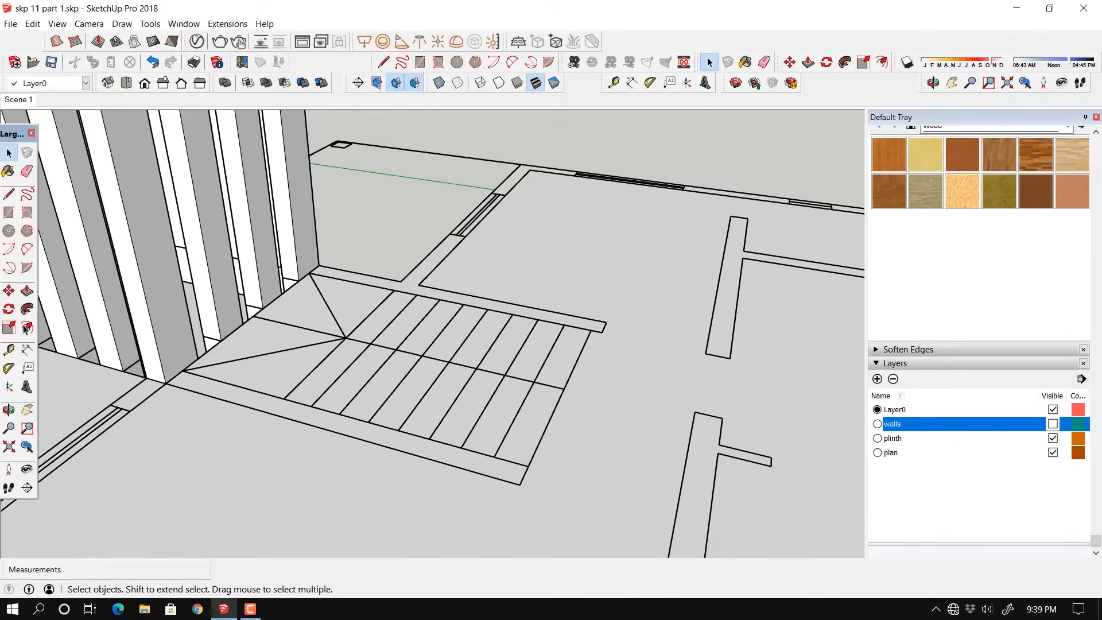
left_click(9, 213)
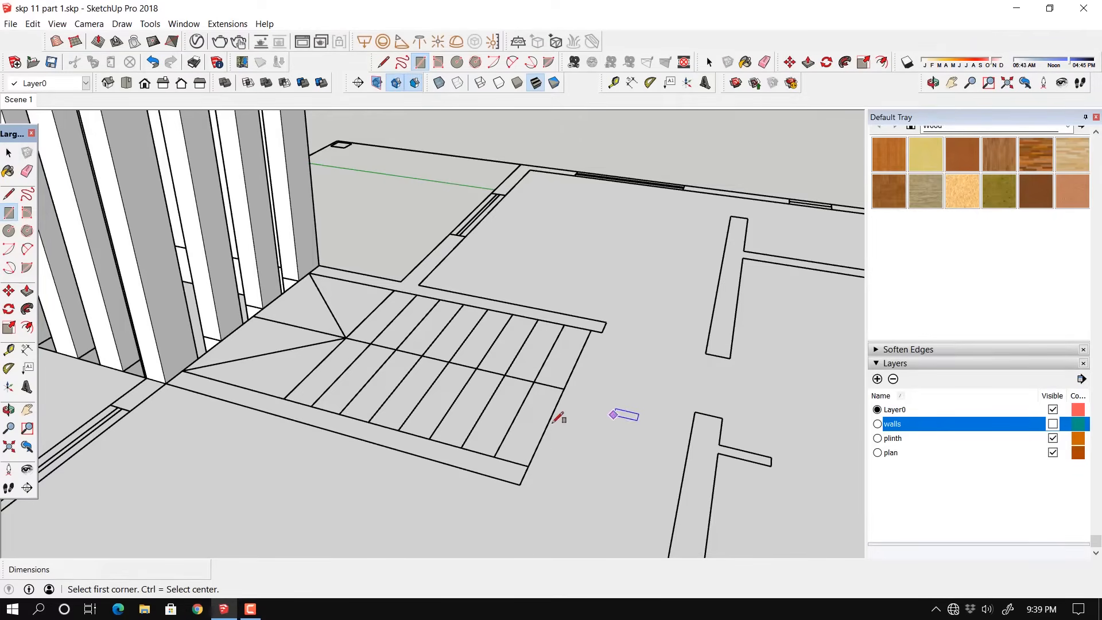
left_click(494, 456)
left_click(564, 388)
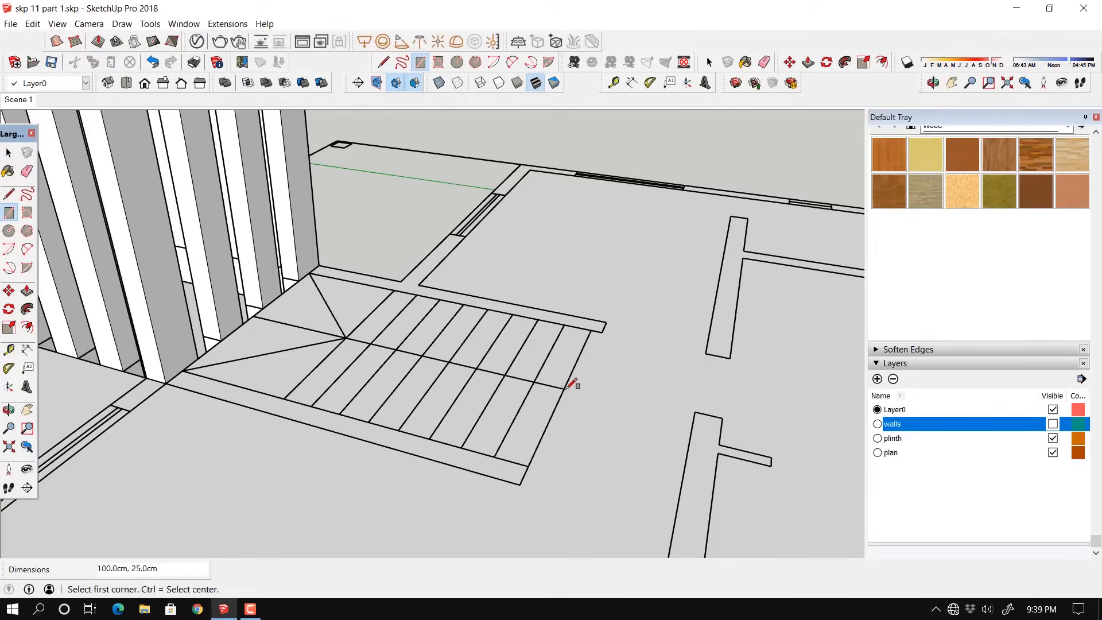
Step: Push/Pull the first tread's rectangle up 15 cm to form a solid step
middle_click_drag(573, 381, 597, 407)
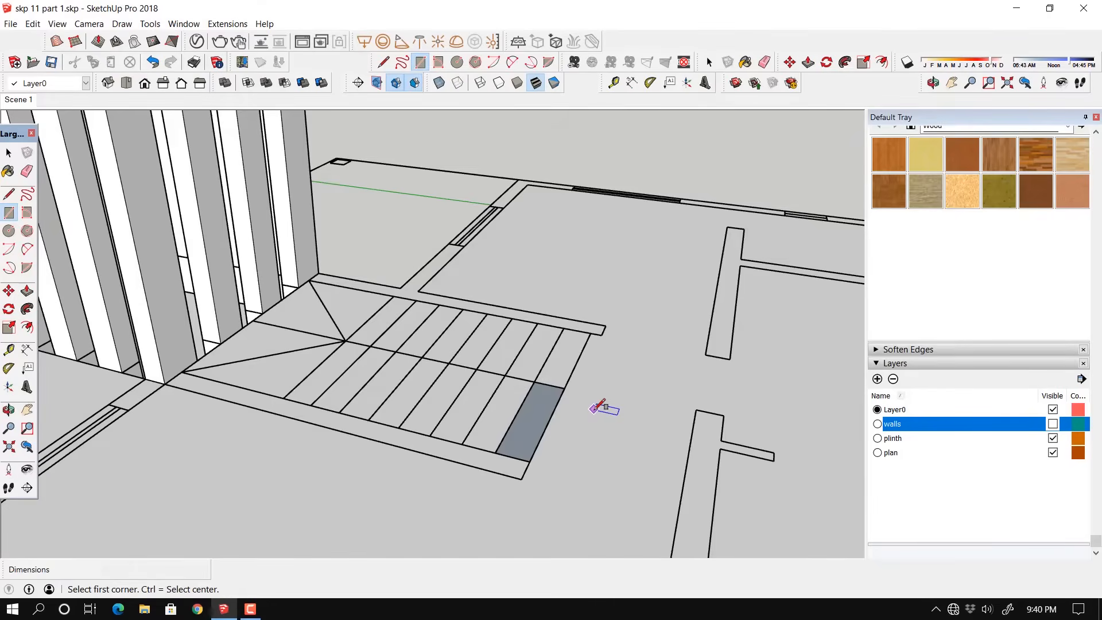
left_click(27, 291)
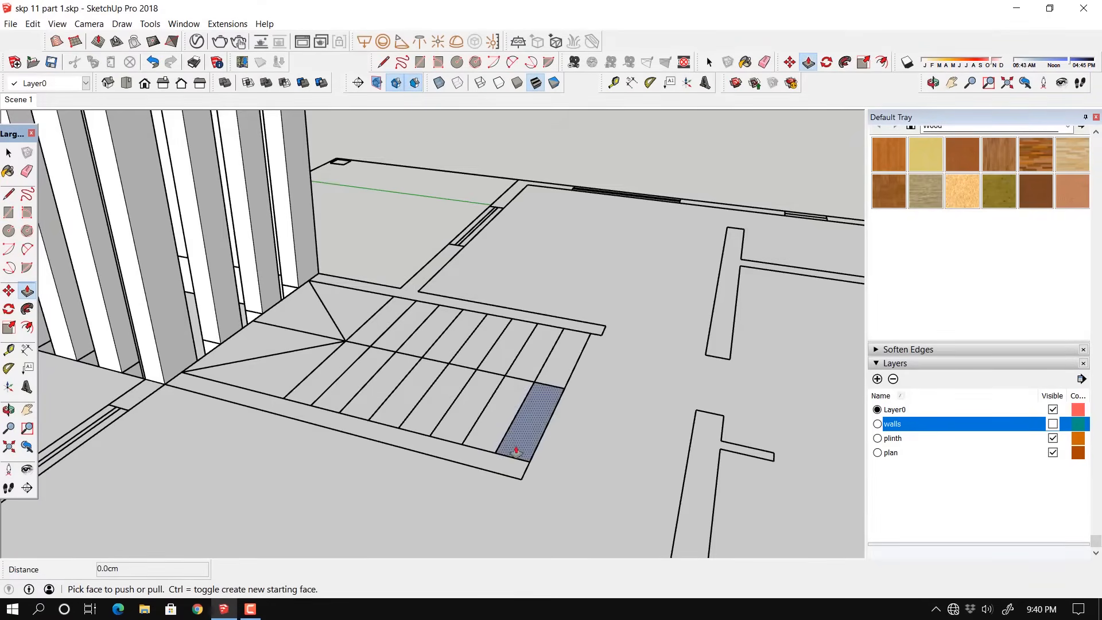
left_click(525, 434)
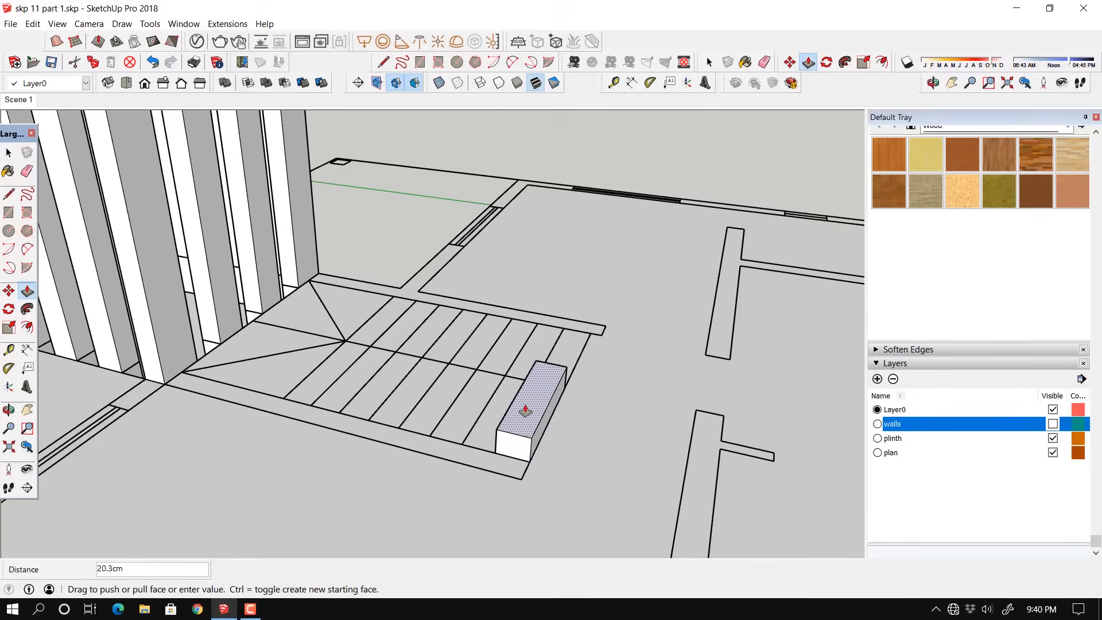
type("15")
key("Return")
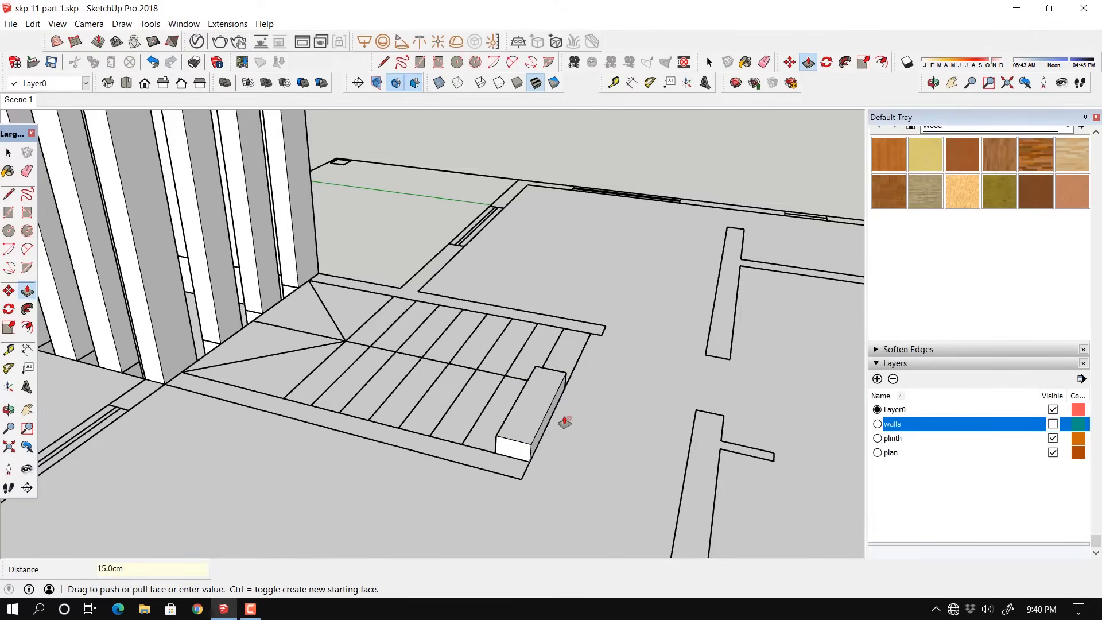
key("space")
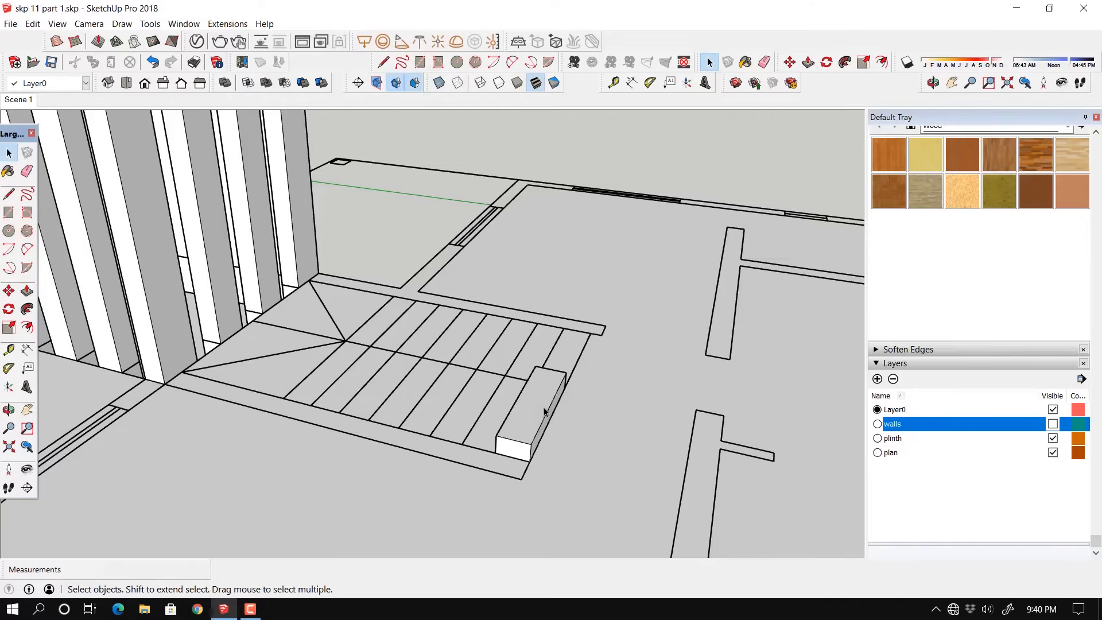
Step: Select the whole first step and make it a group
triple_click(538, 400)
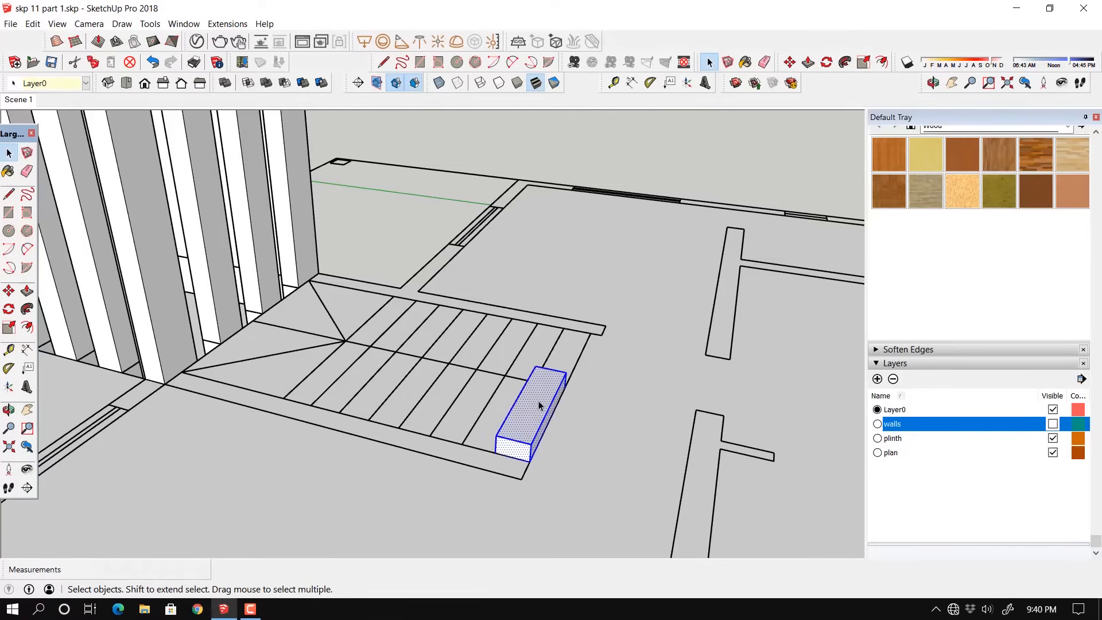
right_click(538, 400)
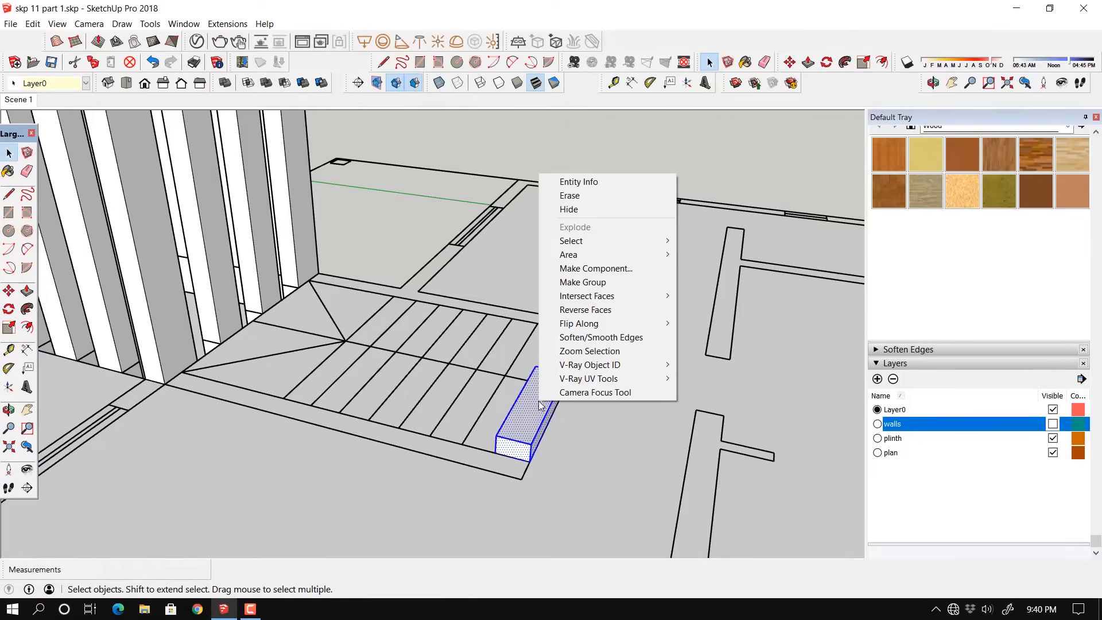
left_click(591, 284)
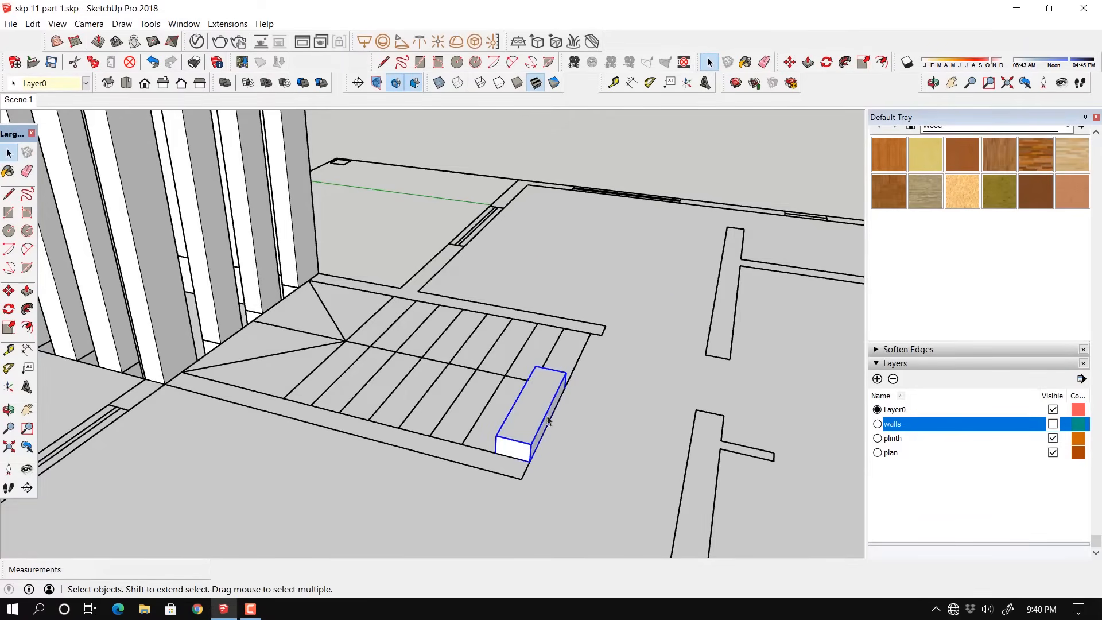
Step: Copy the step group from its lower front corner to its upper rear corner and repeat the copy 7x to form the flight
middle_click_drag(548, 420, 516, 429)
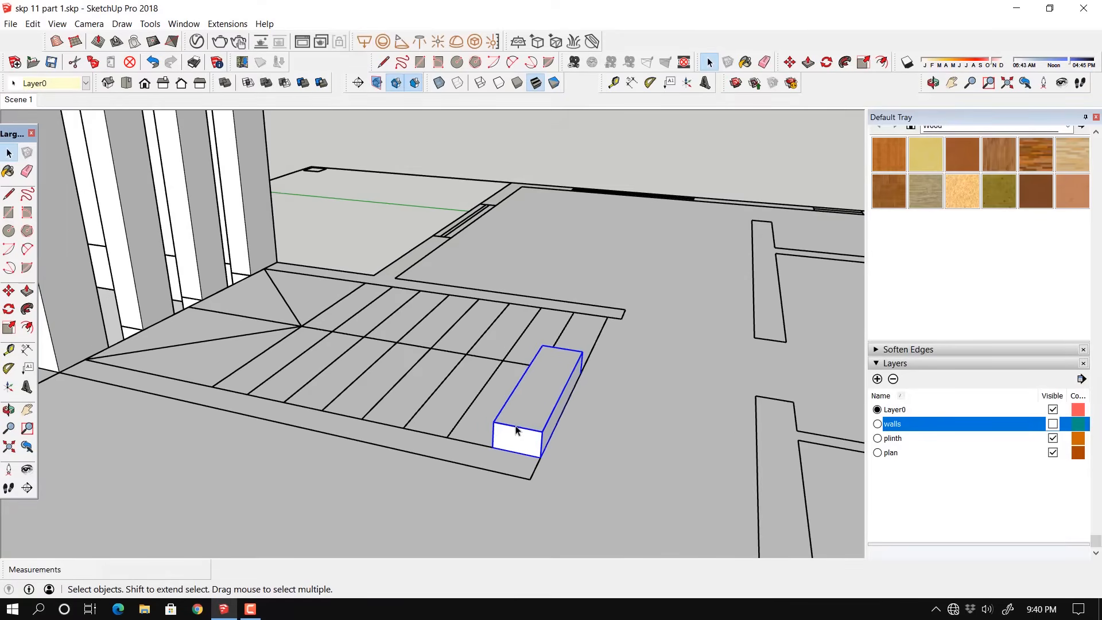
key("m")
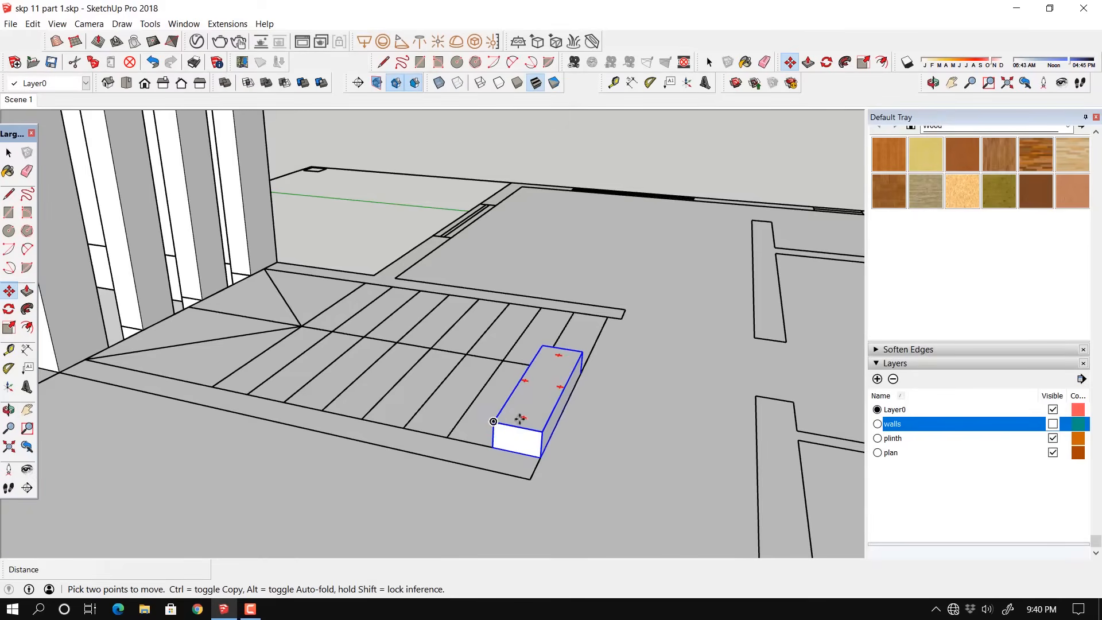
left_click(540, 456)
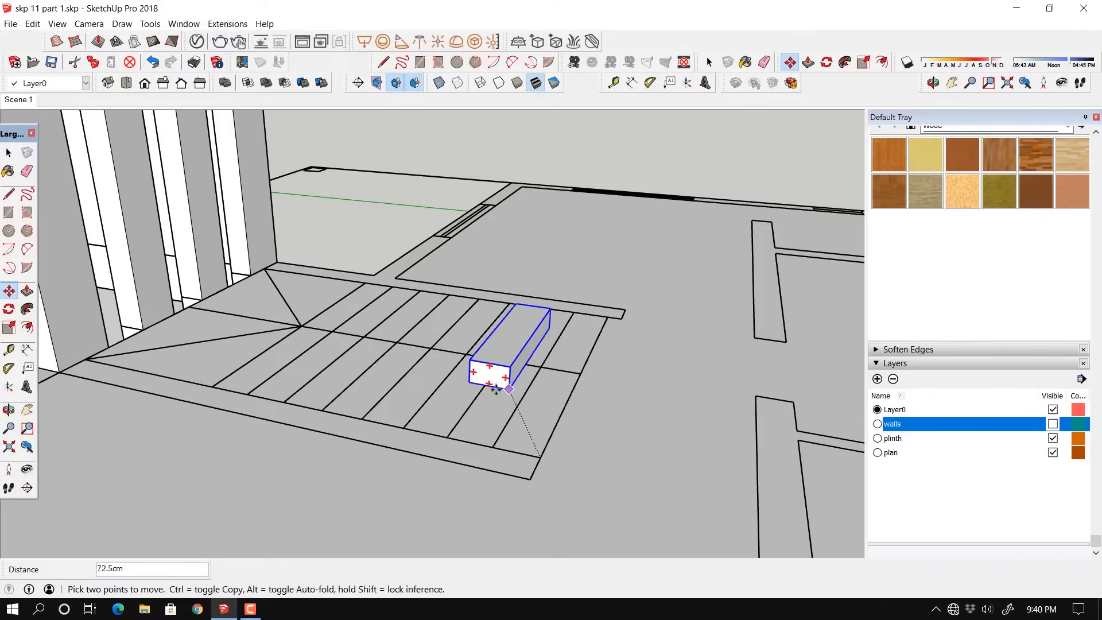
key("ctrl")
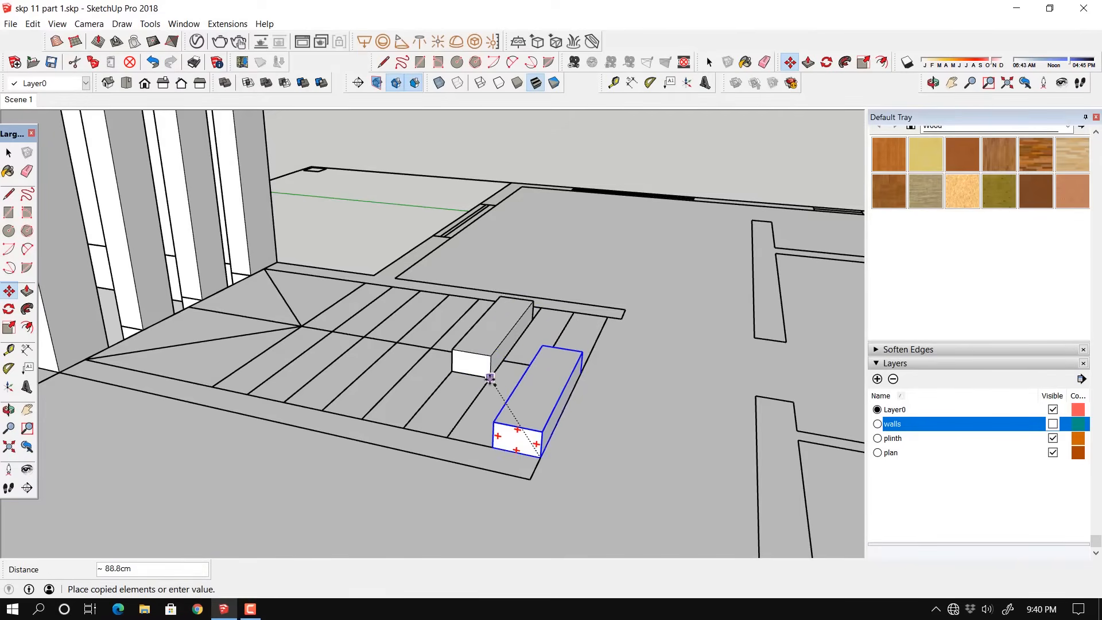
left_click(493, 422)
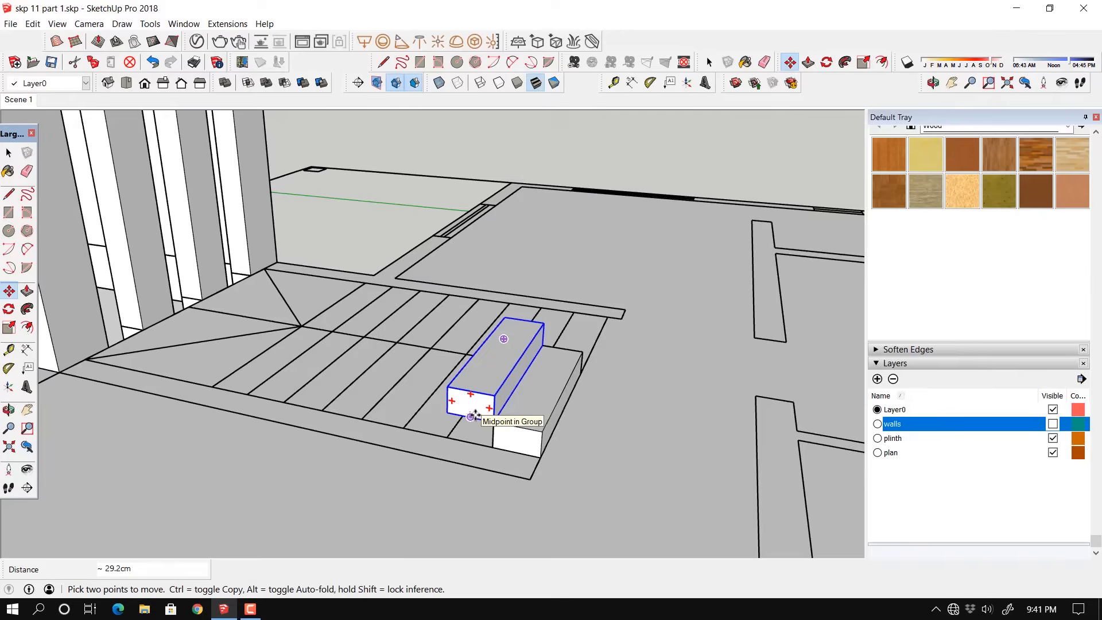
type("7x")
key("Return")
key("q")
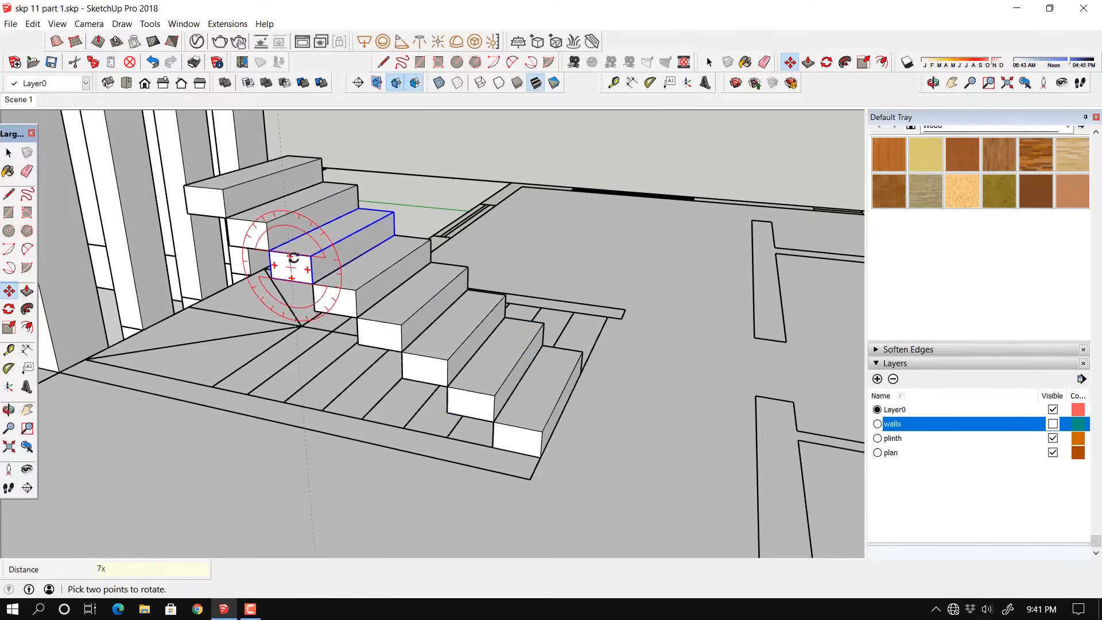
key("m")
Step: Trace the first triangular winder tread beside the straight flight in the stair plan with lines to form a closed face
middle_click_drag(273, 338, 440, 404, "shift")
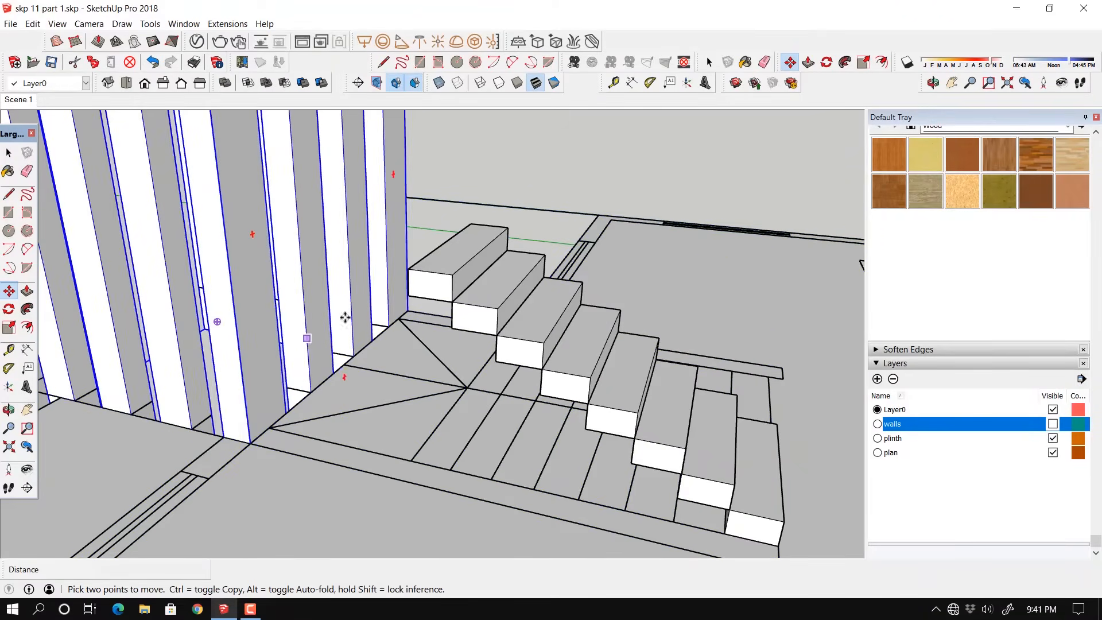
left_click(9, 194)
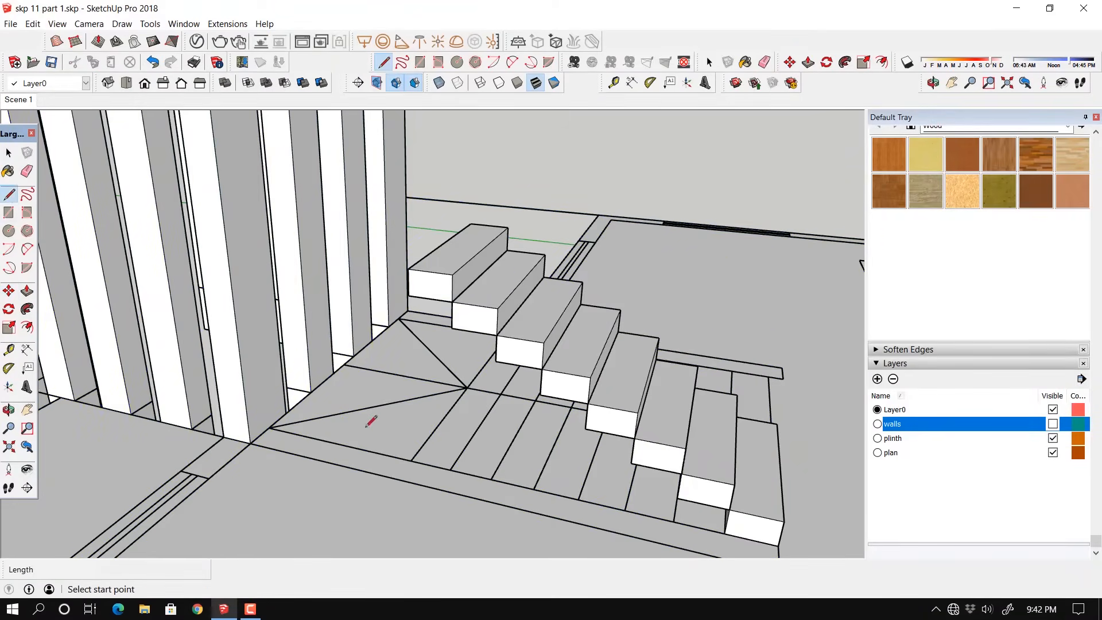
left_click(268, 427)
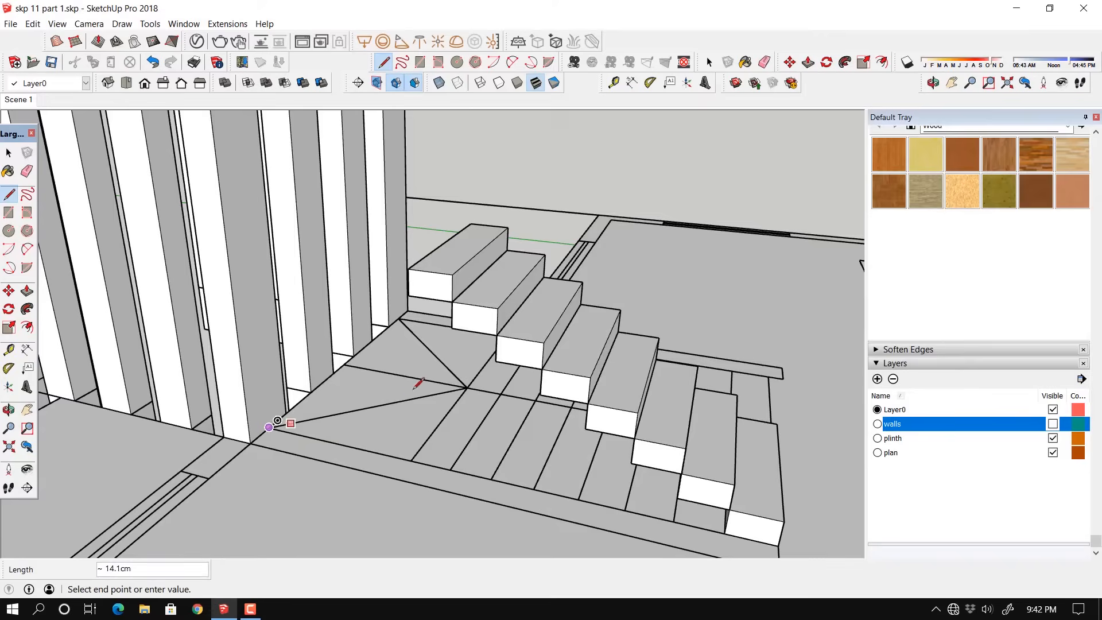
left_click(465, 388)
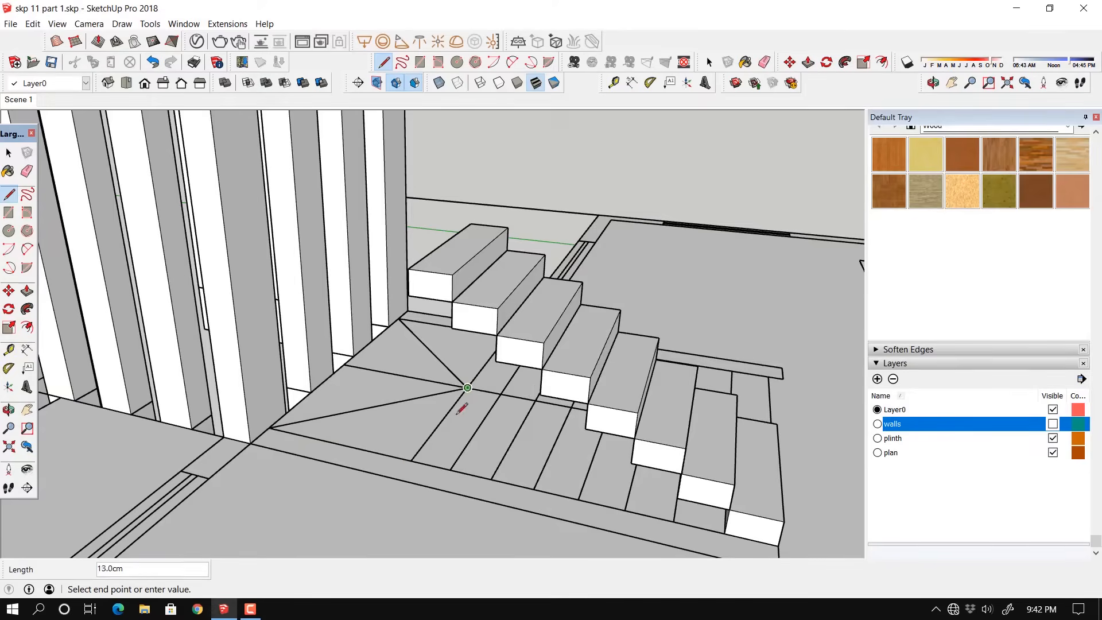
left_click(411, 460)
left_click(269, 428)
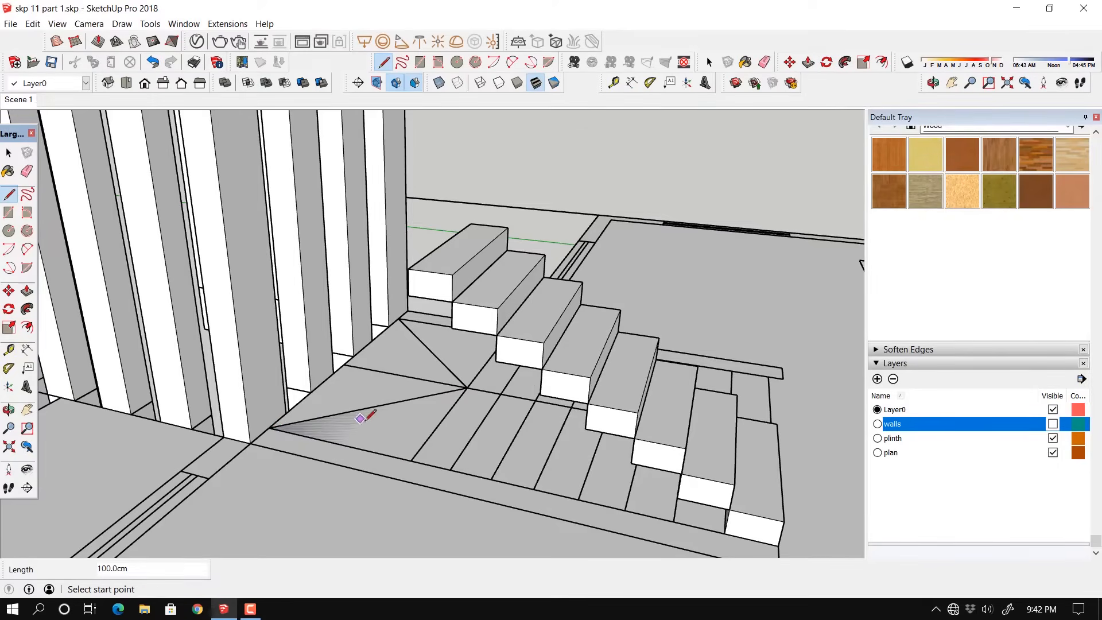
Step: Push/Pull the first winder's triangle up 15 cm and make the whole solid a group
key("p")
left_click_drag(376, 438, 376, 408)
type("15")
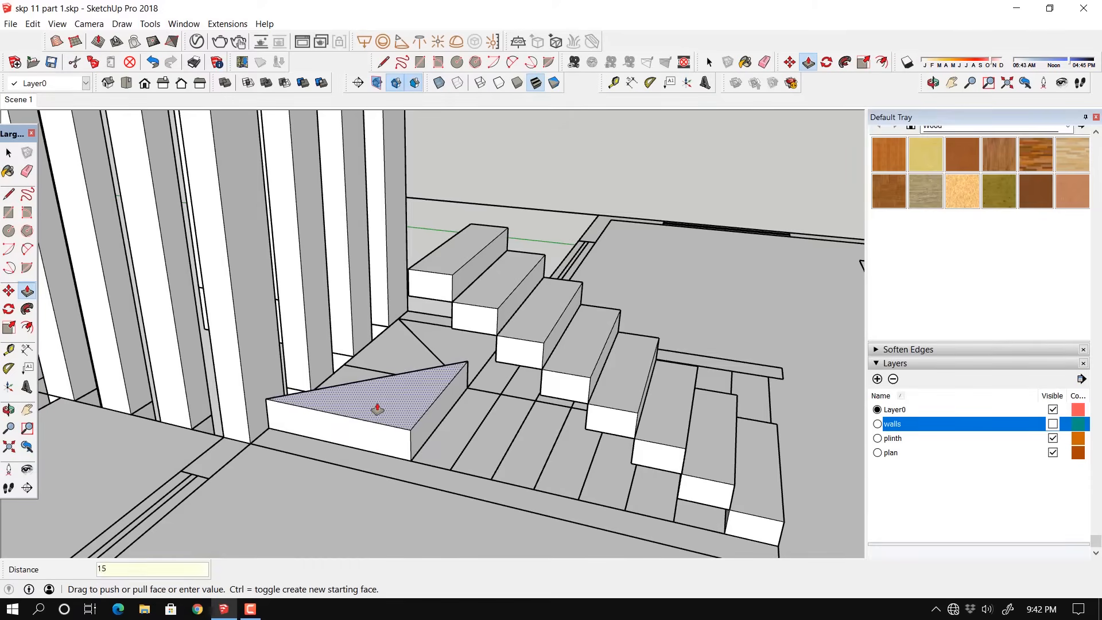
key("Return")
key("space")
triple_click(393, 420)
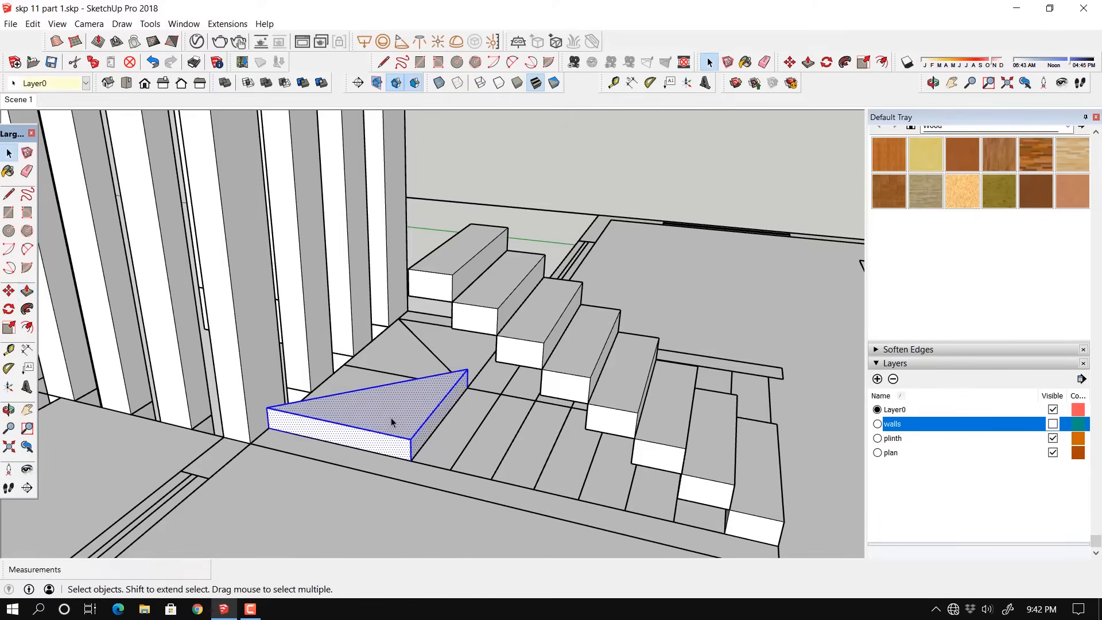
right_click(392, 418)
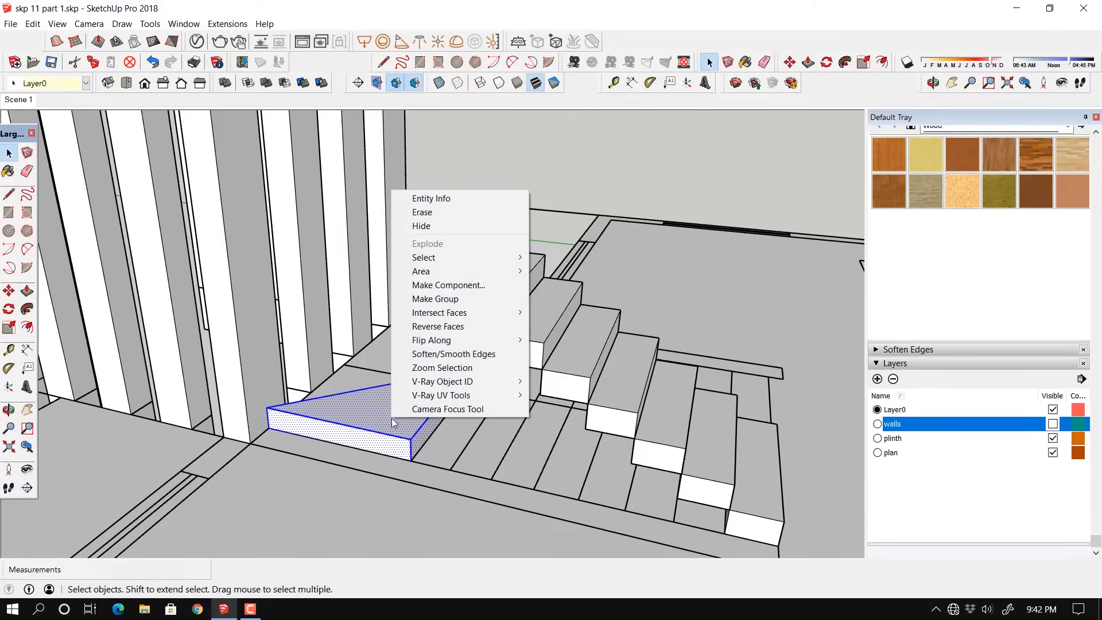
left_click(443, 298)
Step: Move the first winder group from its lower front corner onto the upper rear corner of the flight's highest step
key("m")
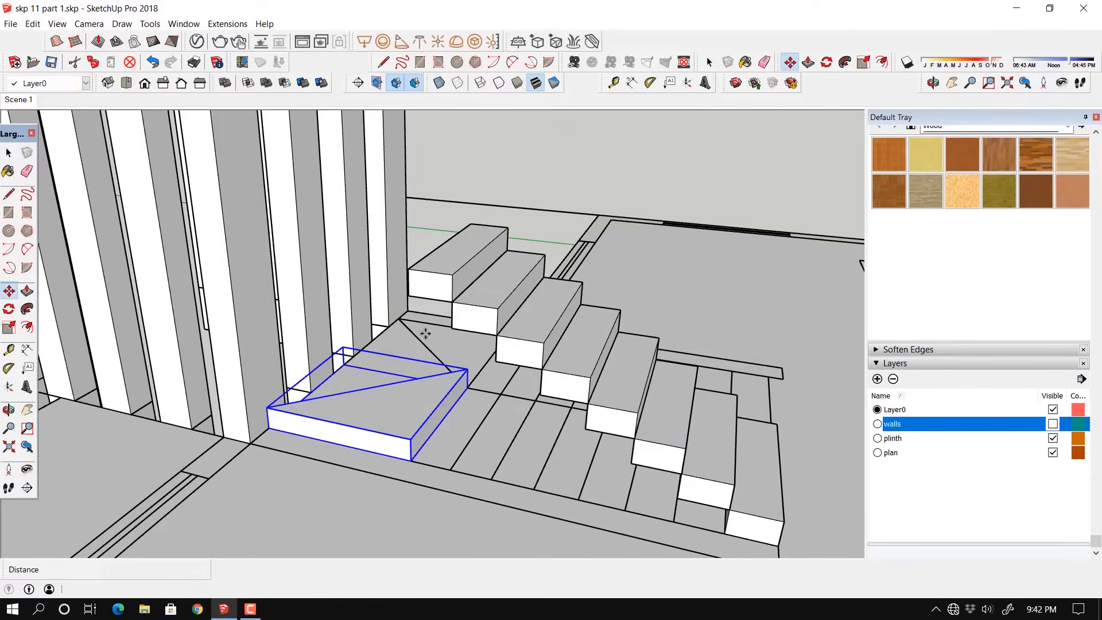
left_click(411, 460)
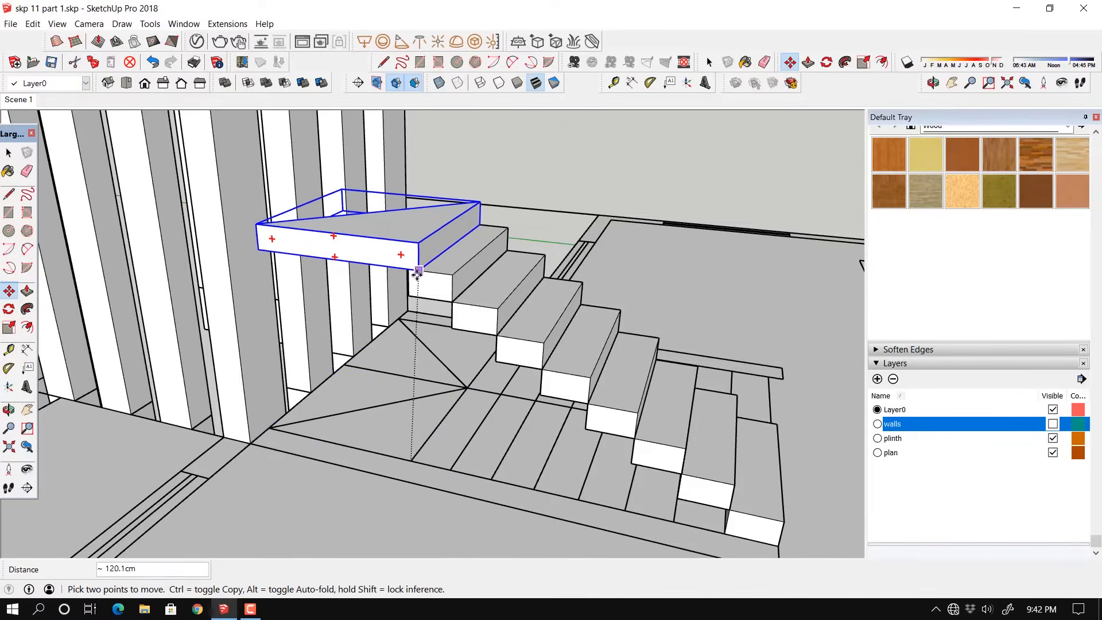
left_click(408, 268)
Step: Trace the second winder tread's triangle in the plan, next to the first, starting with its shared diagonal
middle_click_drag(384, 336, 419, 367)
left_click(11, 199)
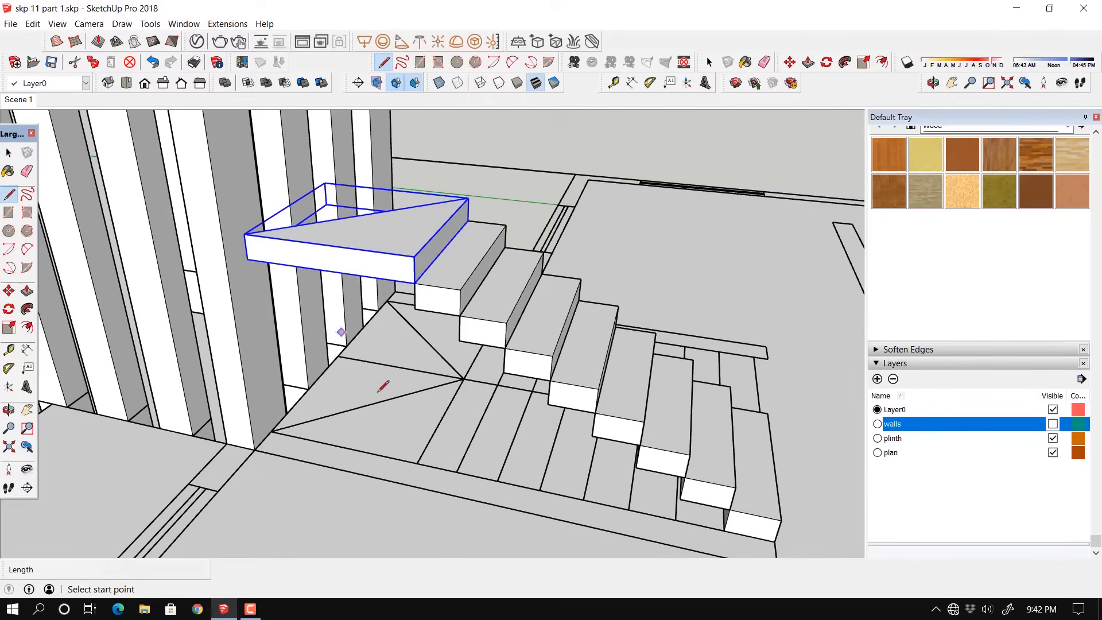
left_click(271, 431)
left_click(464, 378)
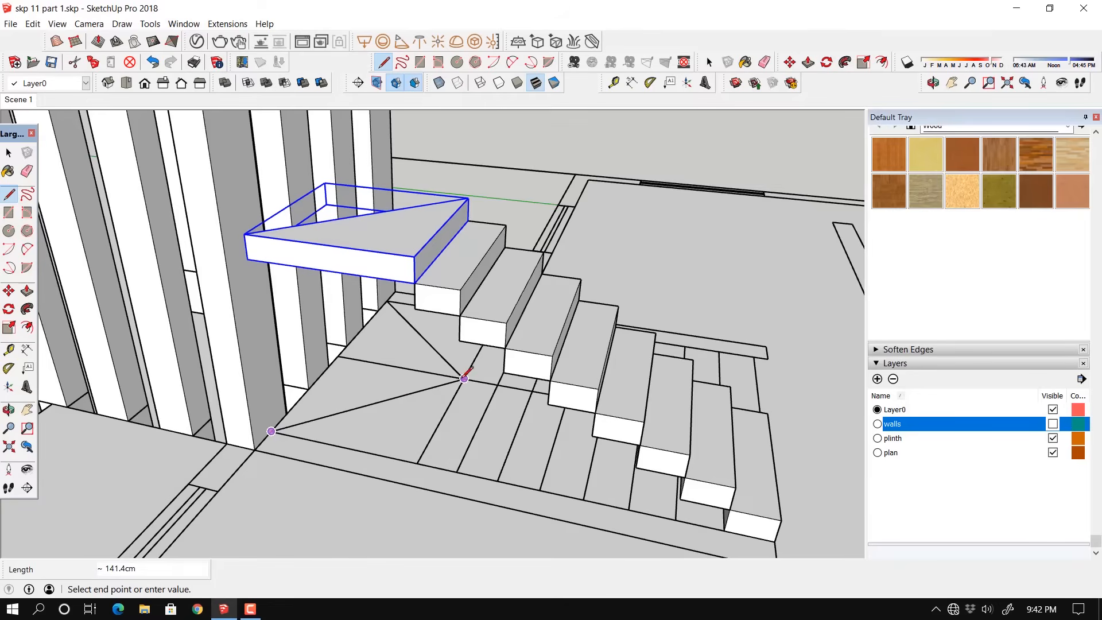
type("100.0cm")
key("Return")
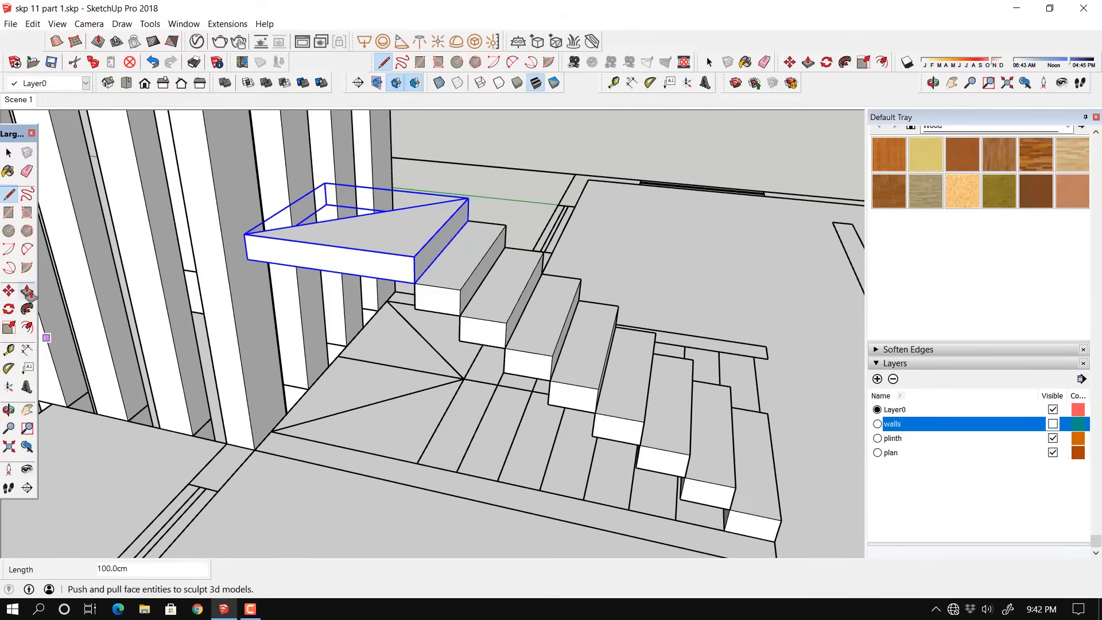
Step: Push/Pull the second winder's triangle up 15 cm and make the whole solid a group
left_click(27, 290)
left_click(363, 381)
type("1")
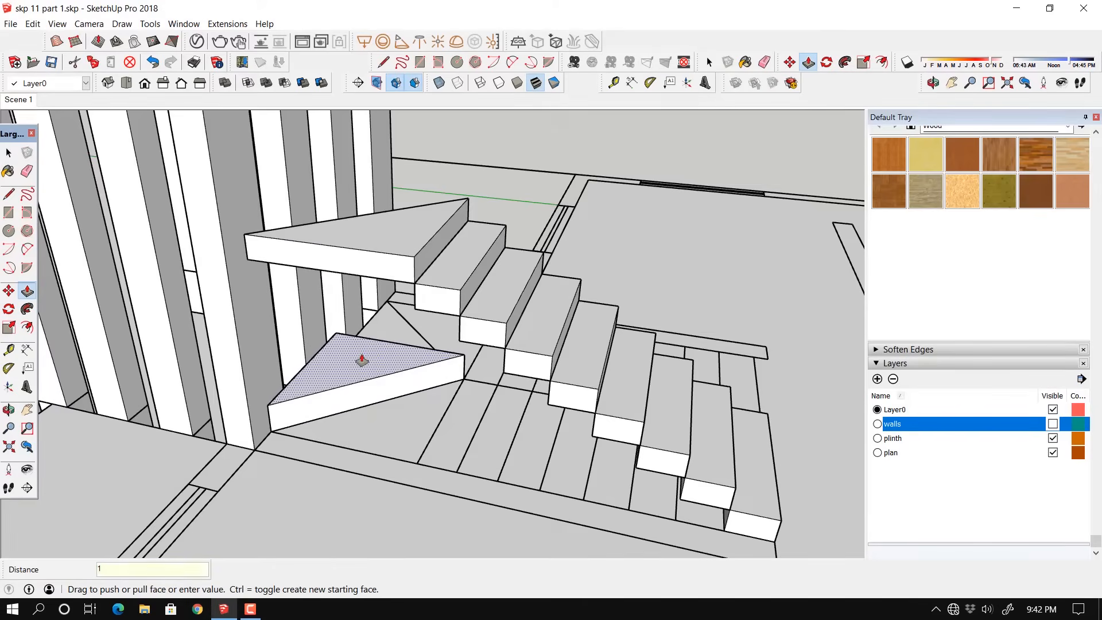
type("5")
key("Return")
key("space")
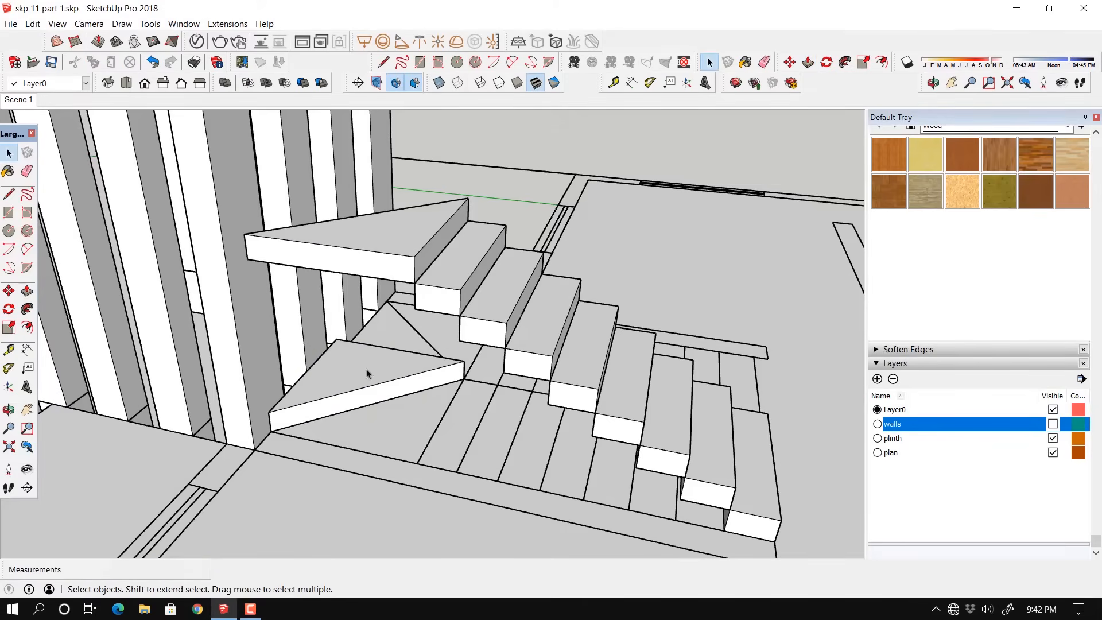
triple_click(366, 368)
right_click(366, 369)
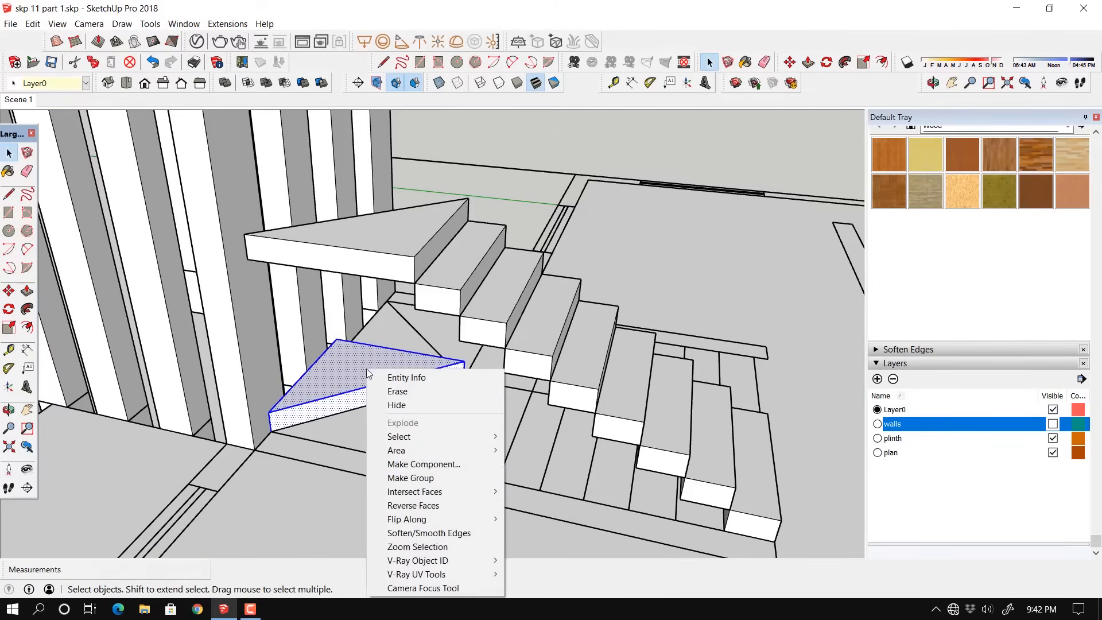
left_click(425, 476)
Step: Move the second winder group from its lower outer corner onto the matching upper corner of the raised first winder
left_click(9, 292)
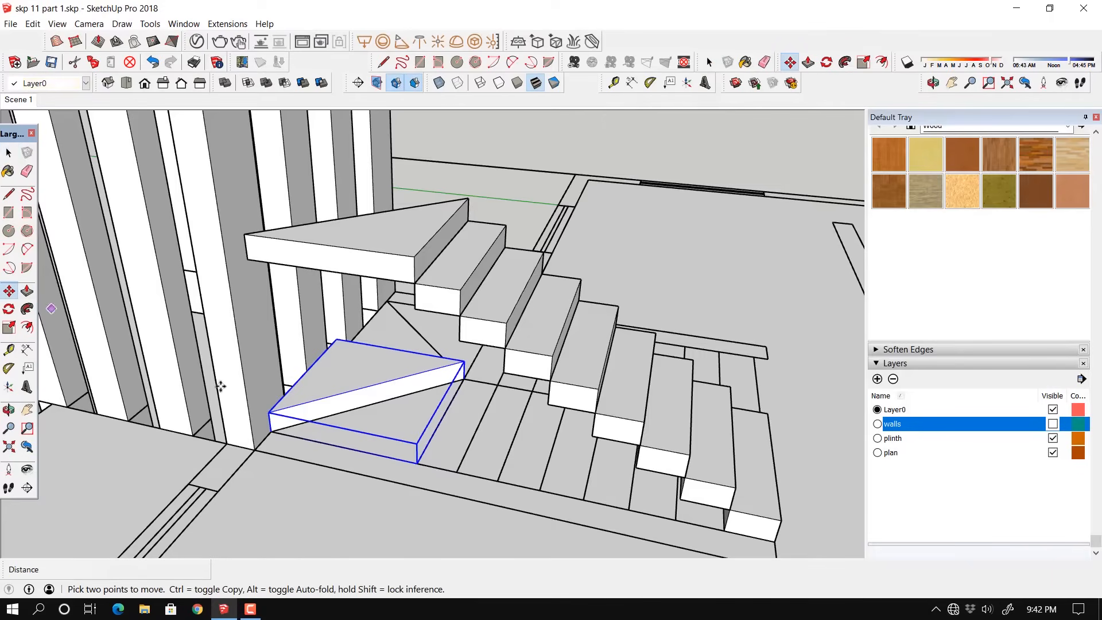
left_click(272, 431)
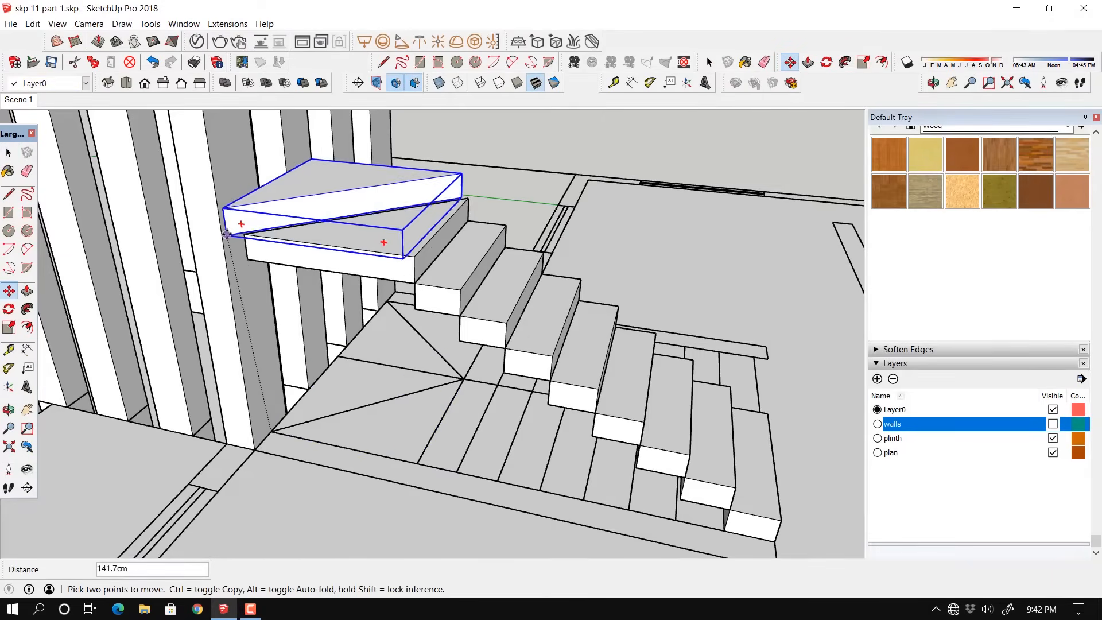
left_click(244, 234)
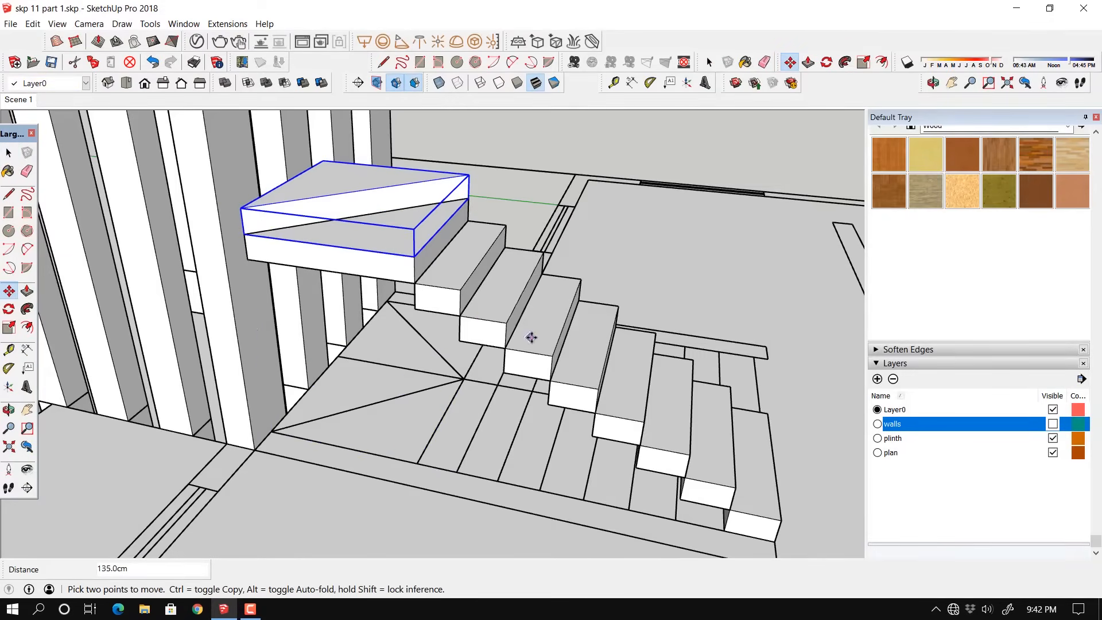
Step: Copy both winder groups together from the first winder's lower outer corner to the second winder's upper pivot corner
middle_click_drag(531, 335, 405, 355)
middle_click_drag(547, 360, 302, 376)
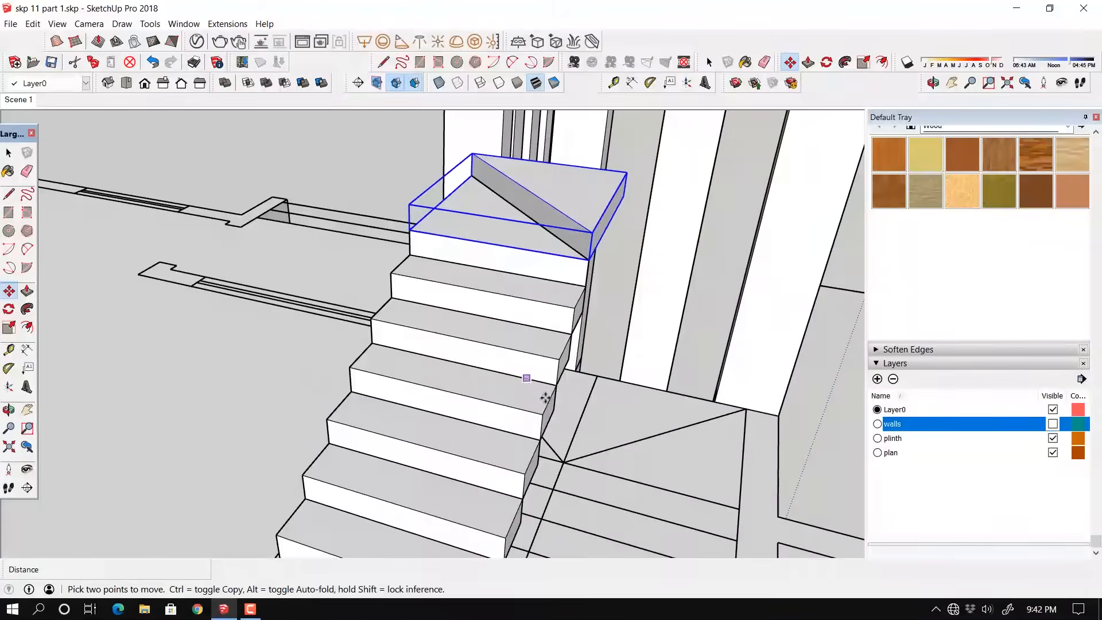
middle_click_drag(545, 397, 479, 261)
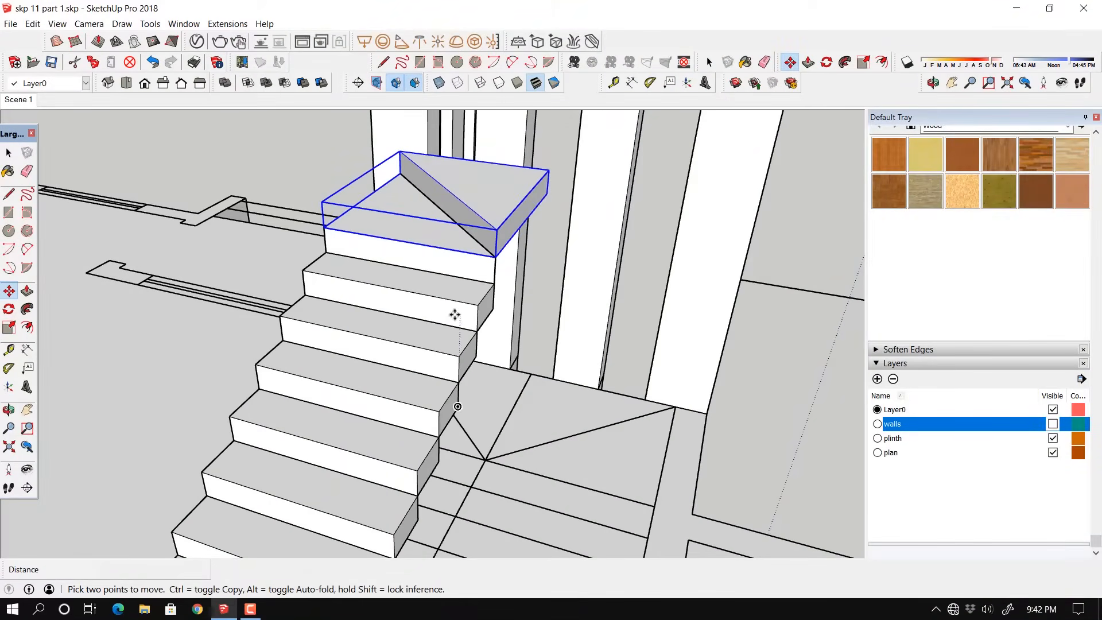
left_click(9, 152)
left_click(400, 255)
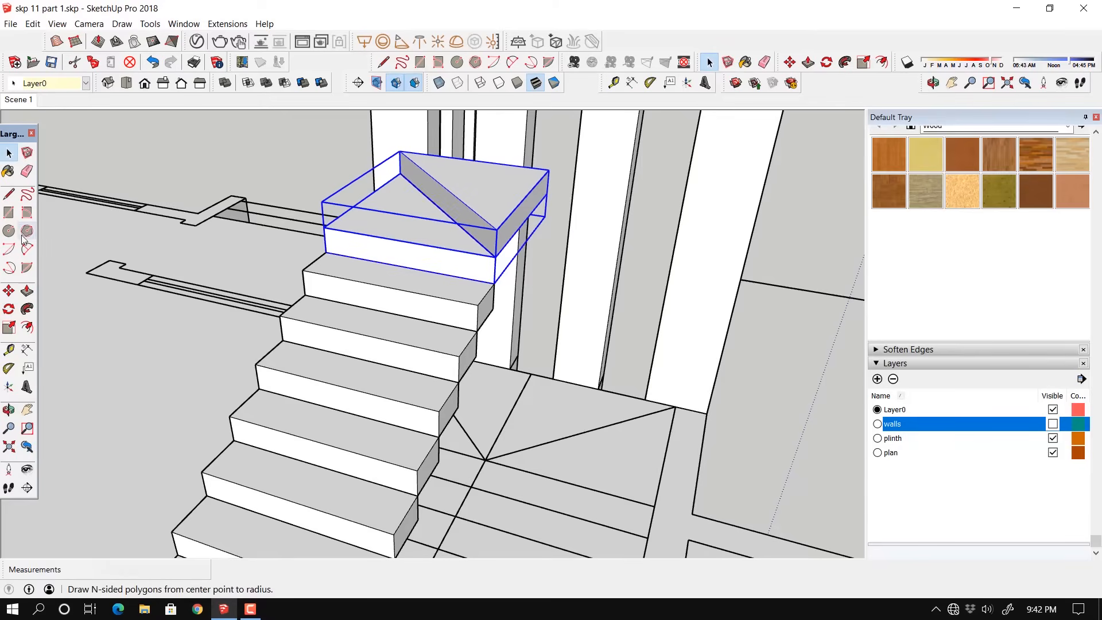
left_click(8, 293)
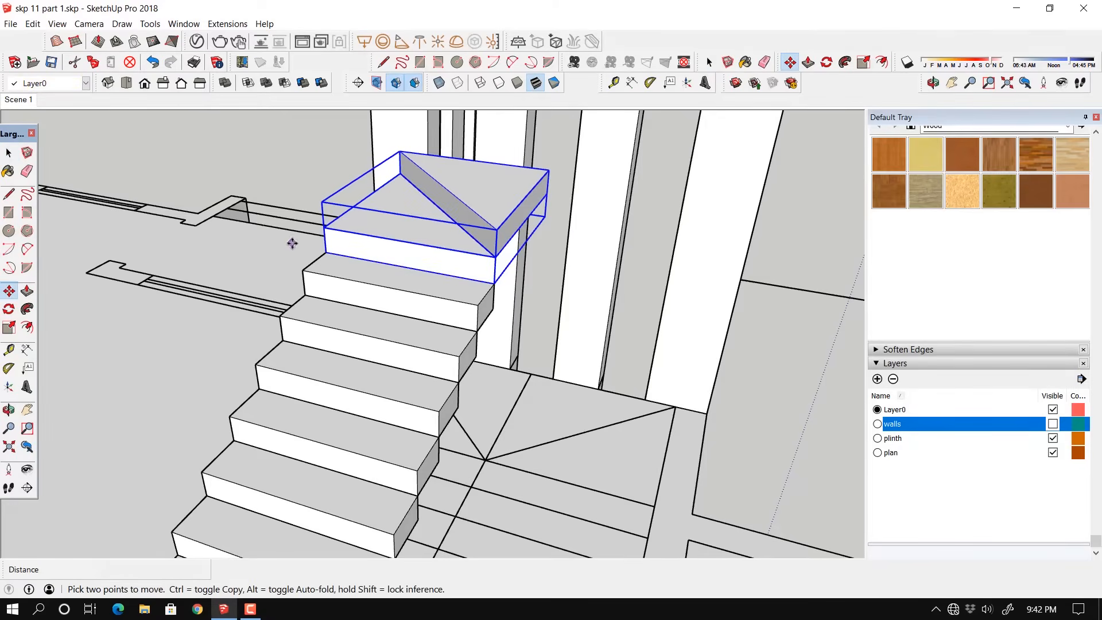
left_click(325, 251)
key("ctrl")
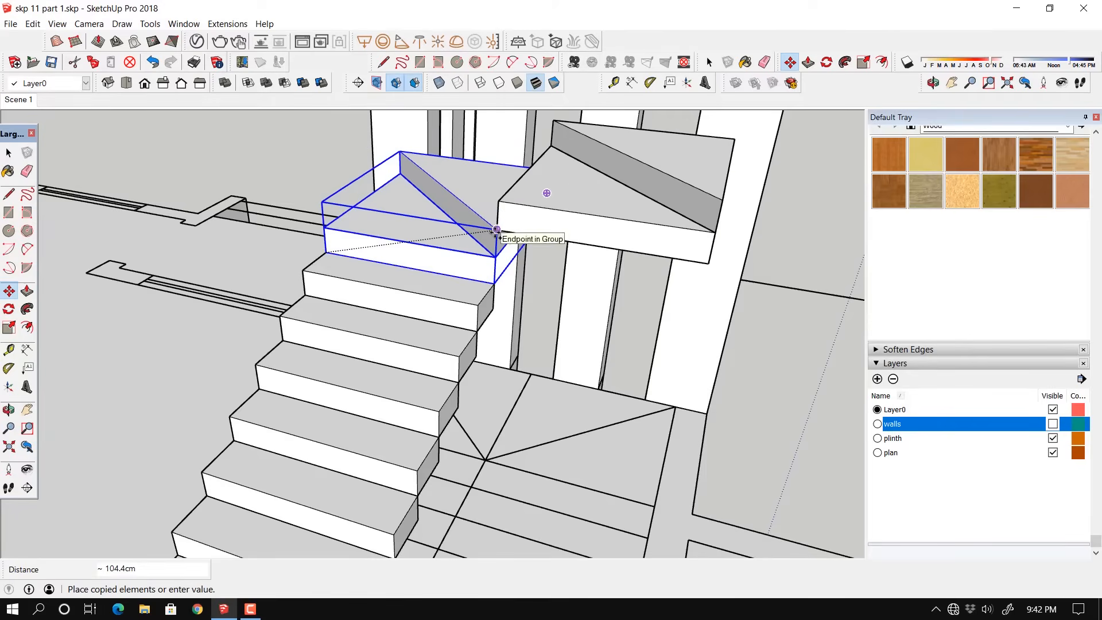
left_click(495, 231)
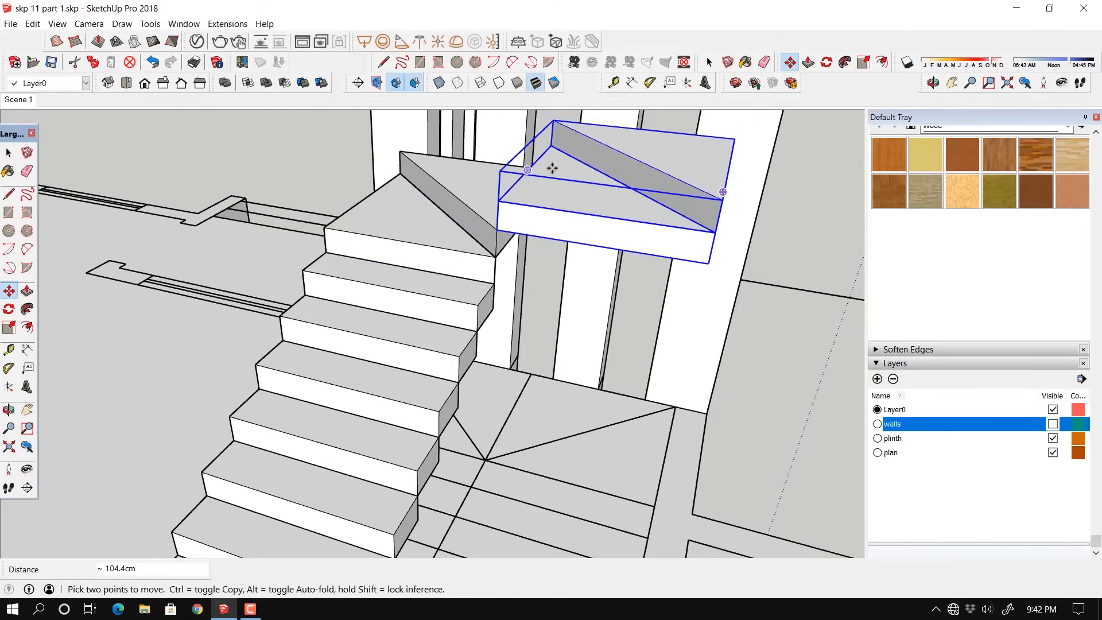
Step: Flip the copied pair of winder treads along the green direction
key("space")
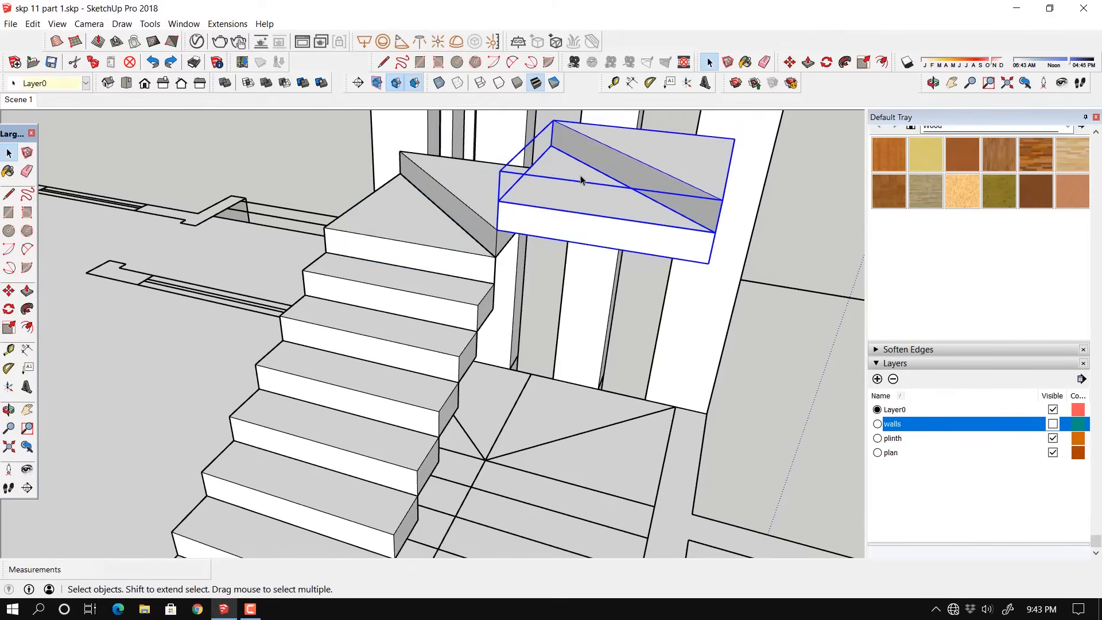
right_click(571, 195)
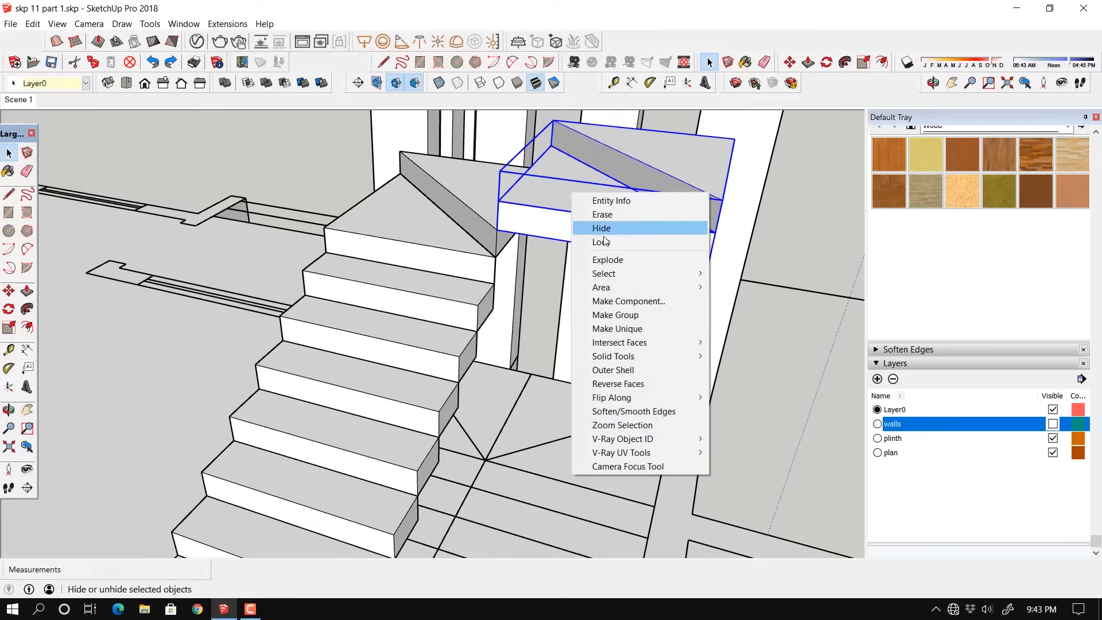
mouse_move(621, 397)
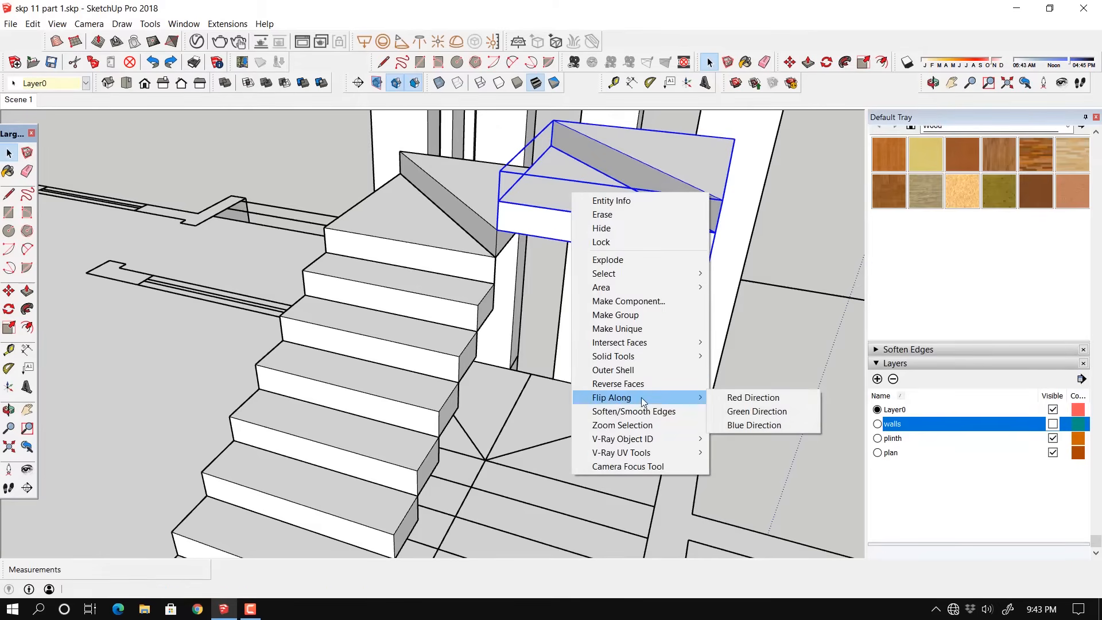
left_click(745, 413)
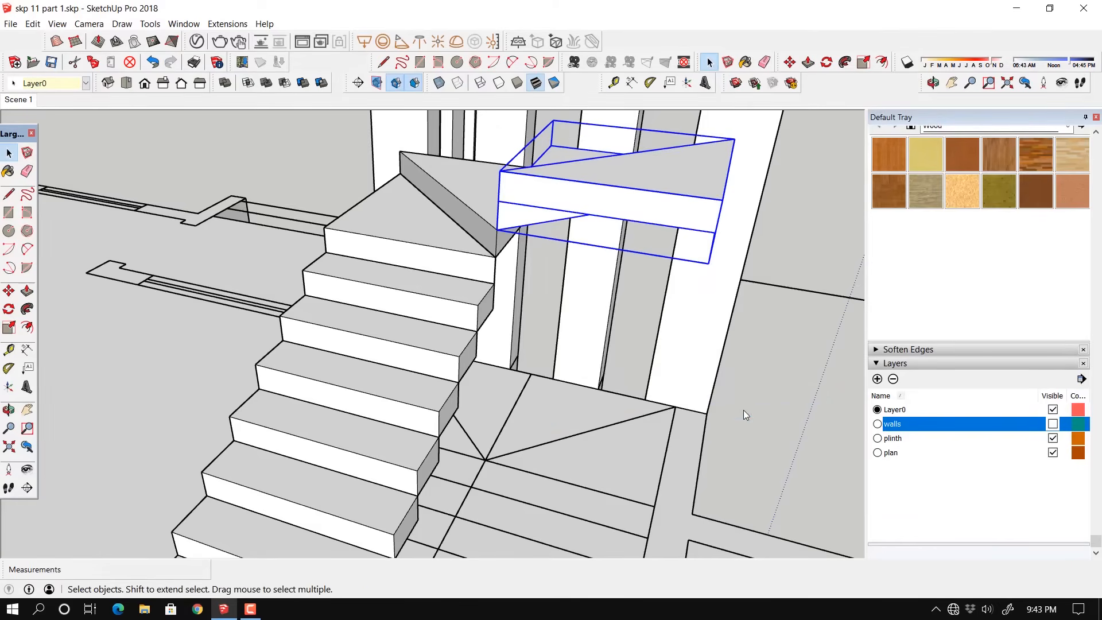
Step: Copy the straight flight's top step from its lower rear corner onto the upper corner of the copied winders to start the return flight
middle_click_drag(487, 334, 360, 273)
key("space")
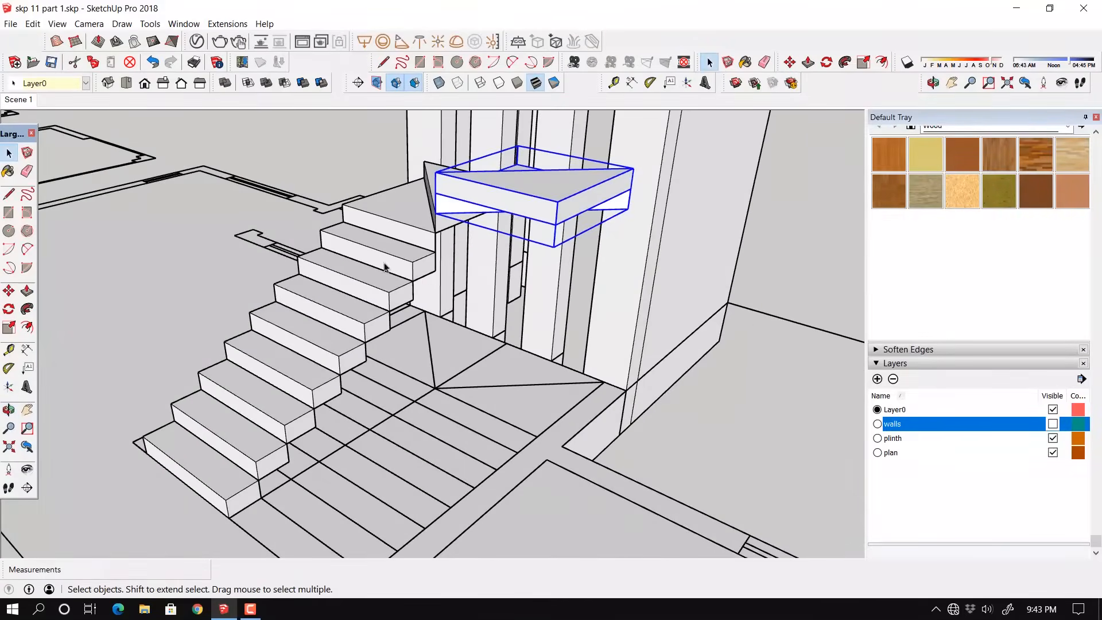
left_click(387, 257)
left_click(8, 291)
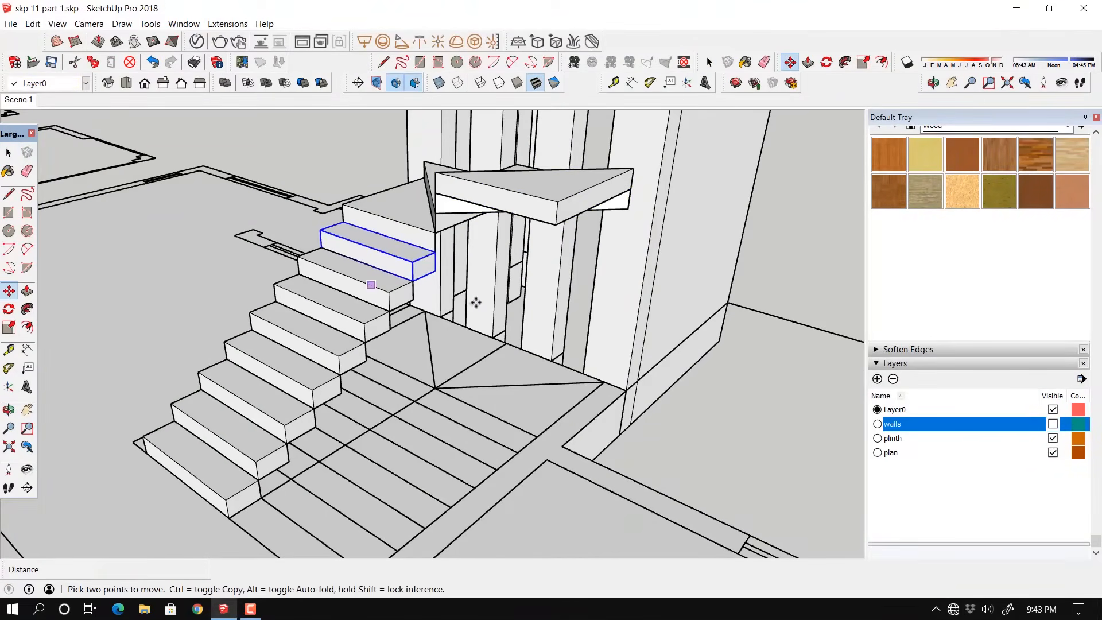
left_click(435, 271)
key("ctrl")
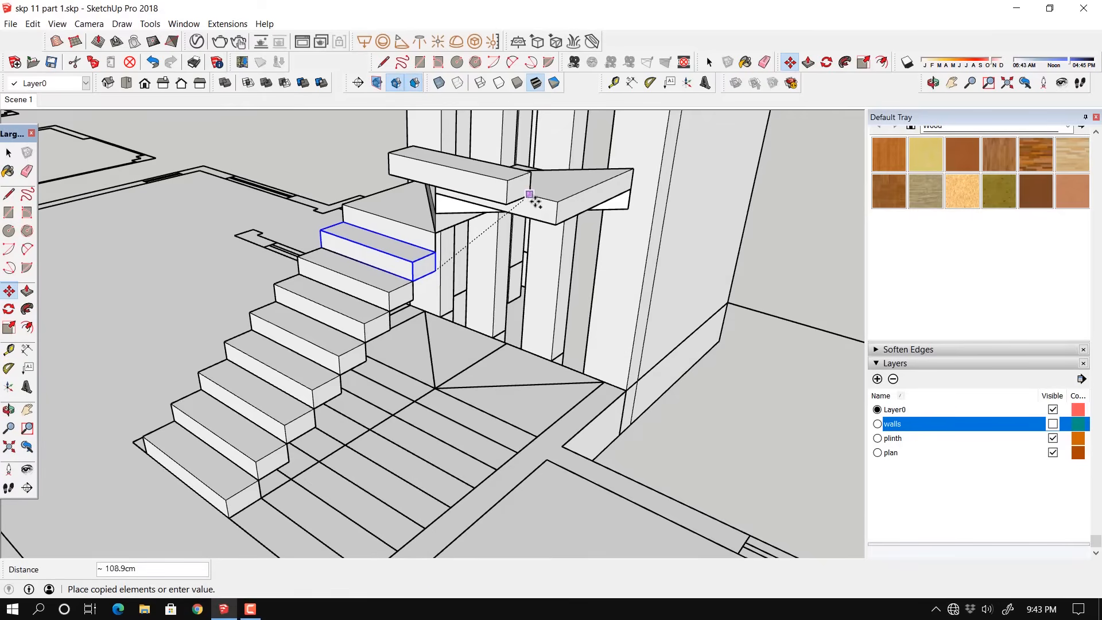
left_click(557, 202)
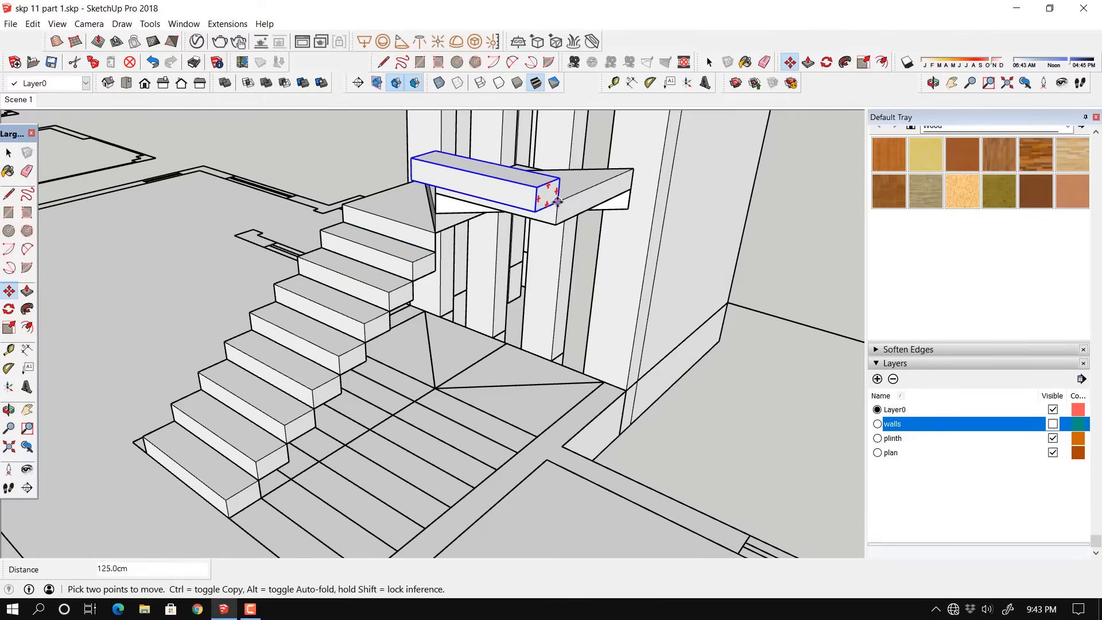
Step: Copy the return flight's first step from its lower wall-side corner to its upper corner on the side away from the wall
left_click(557, 201)
key("ctrl")
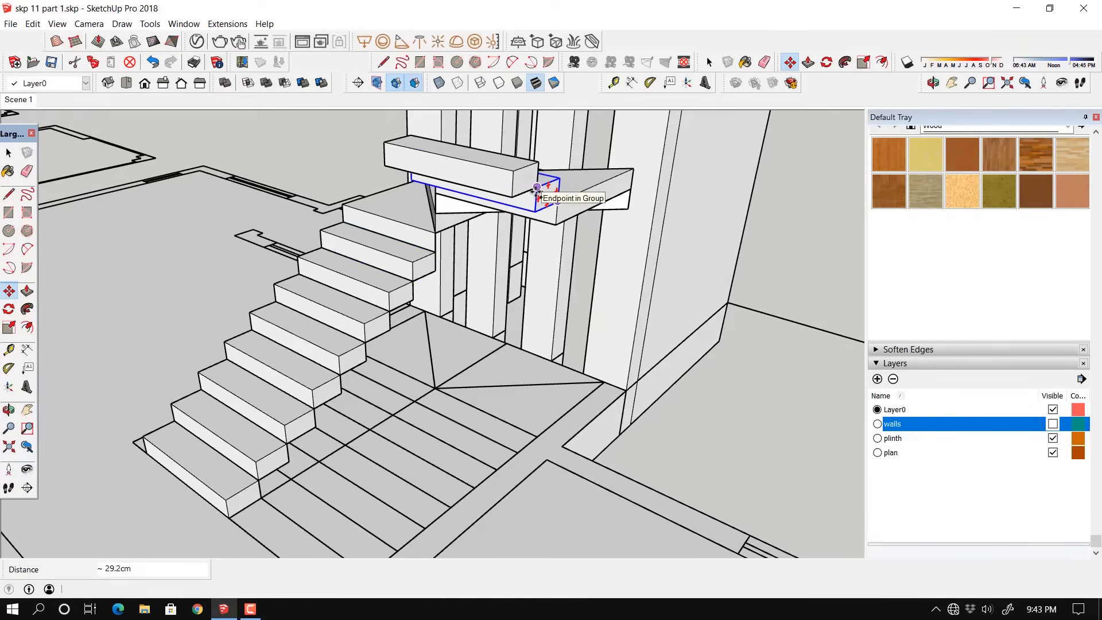
left_click(537, 187)
middle_click_drag(529, 258, 406, 403)
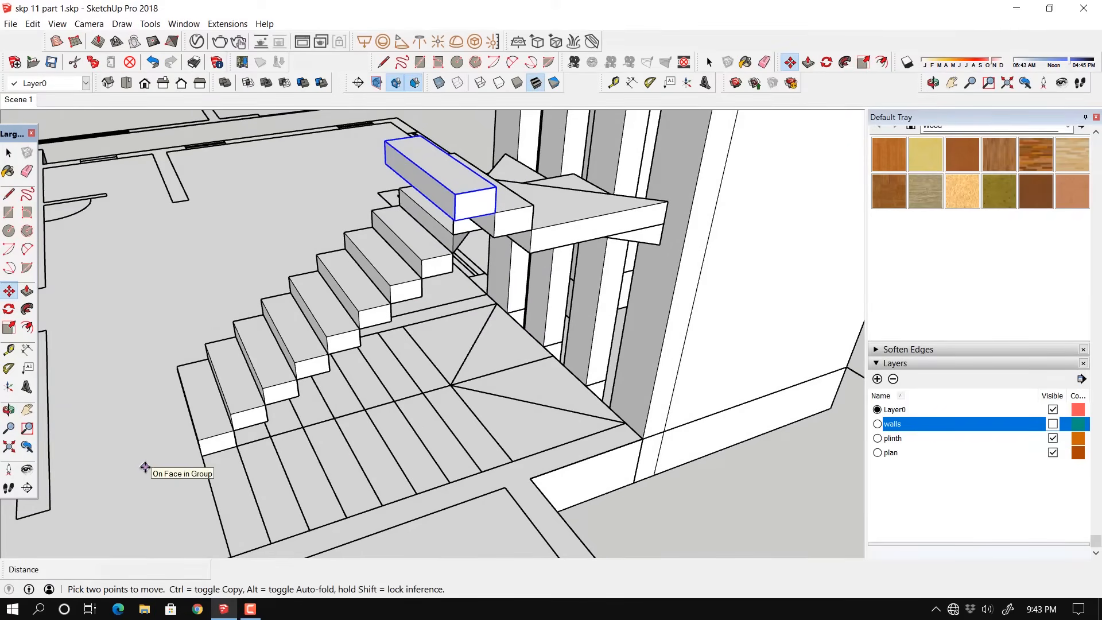
Step: Repeat the return flight's step copy as a 7x array to complete the flight
type("7x")
key("Return")
scroll(144, 467, "down", 5)
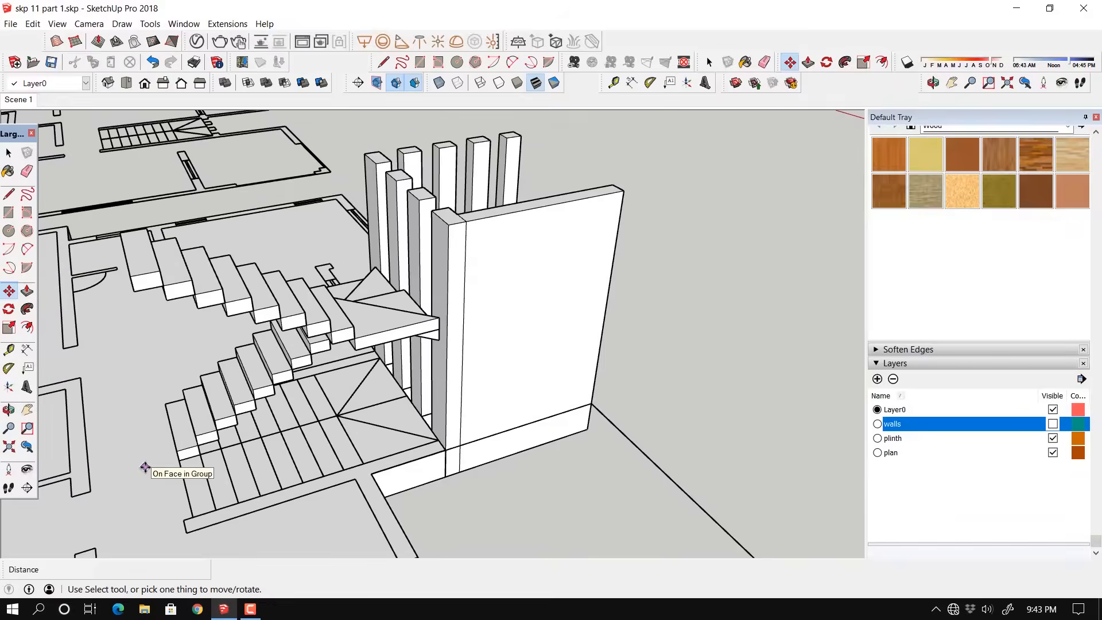
Step: Turn the visibility of the walls layer back on
middle_click_drag(146, 471, 346, 429)
scroll(447, 316, "down", 3)
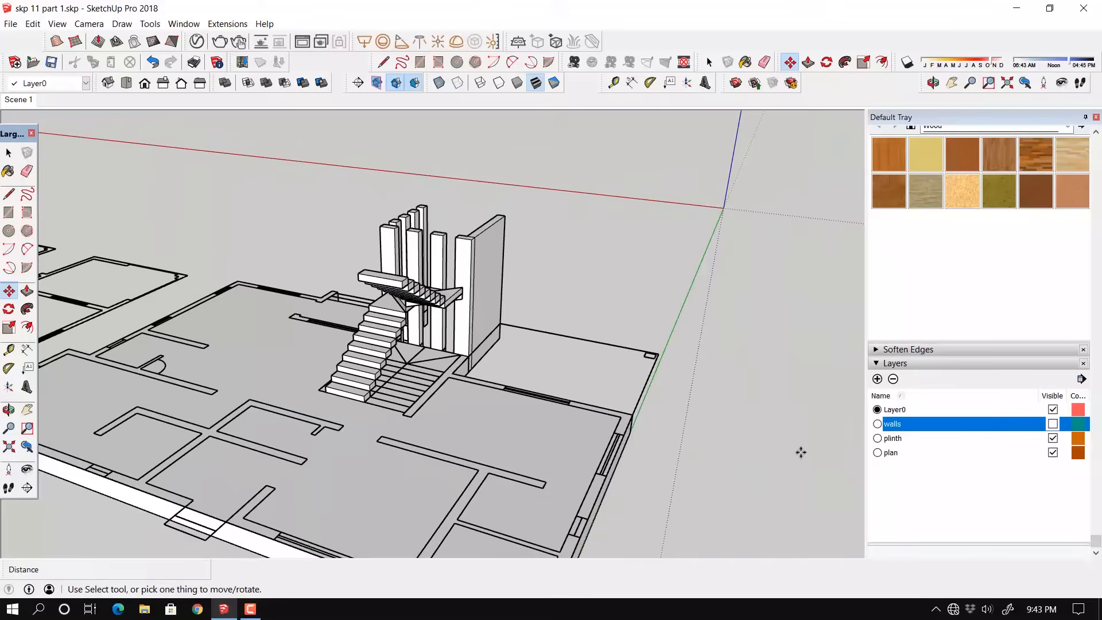
left_click(1052, 424)
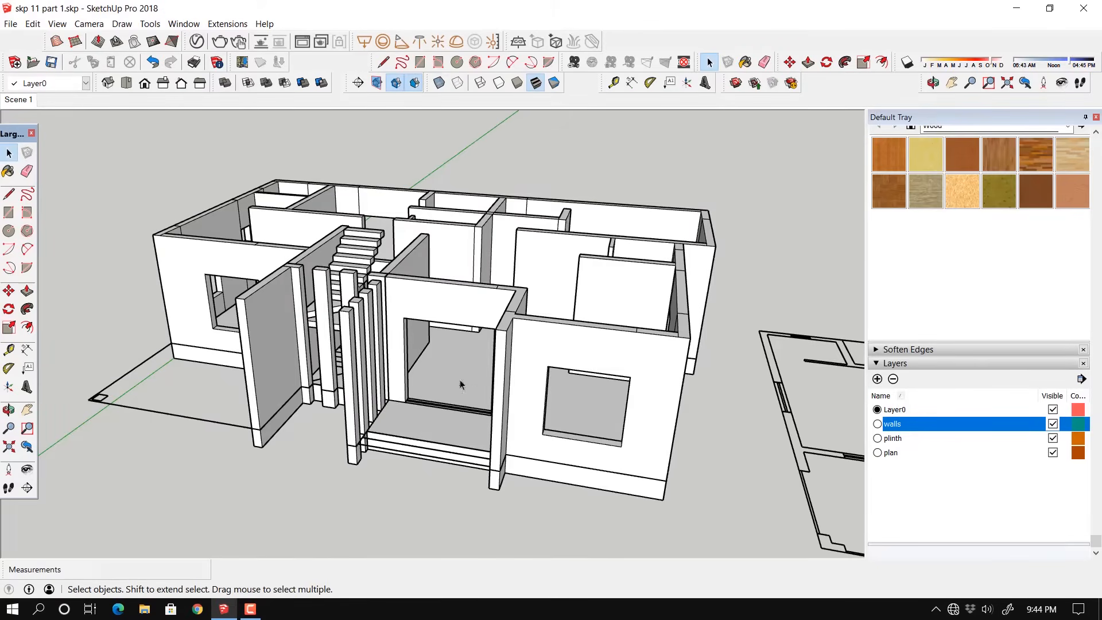
scroll(496, 325, "up", 2)
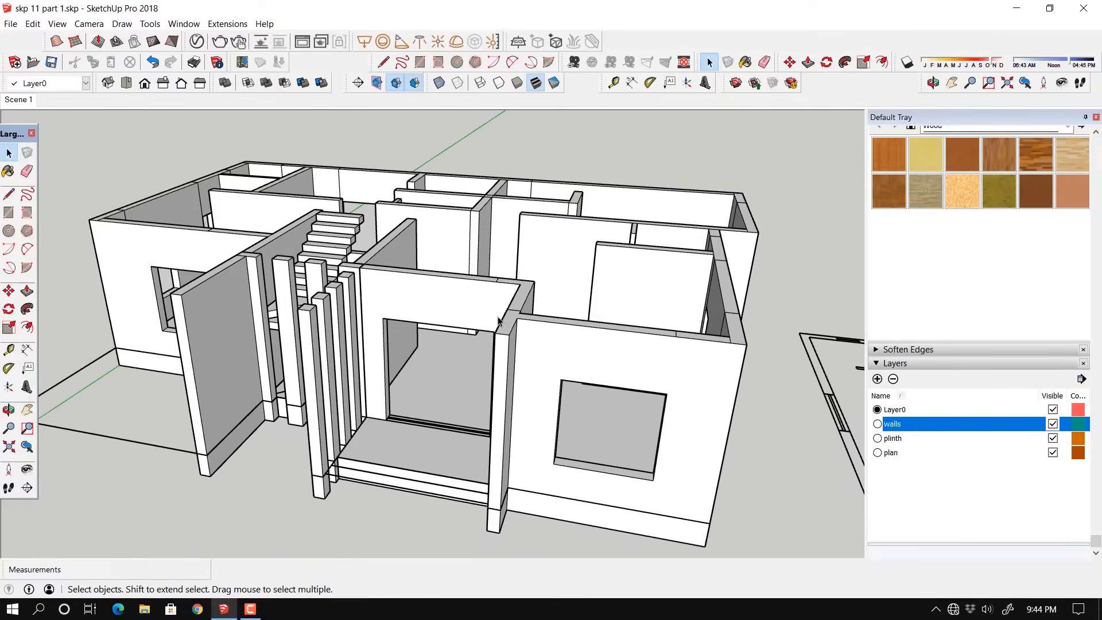
Step: In top view, trace the slab outline along the outer wall tops from the front-left corner around the rear and right side to the porch wall
left_click(9, 194)
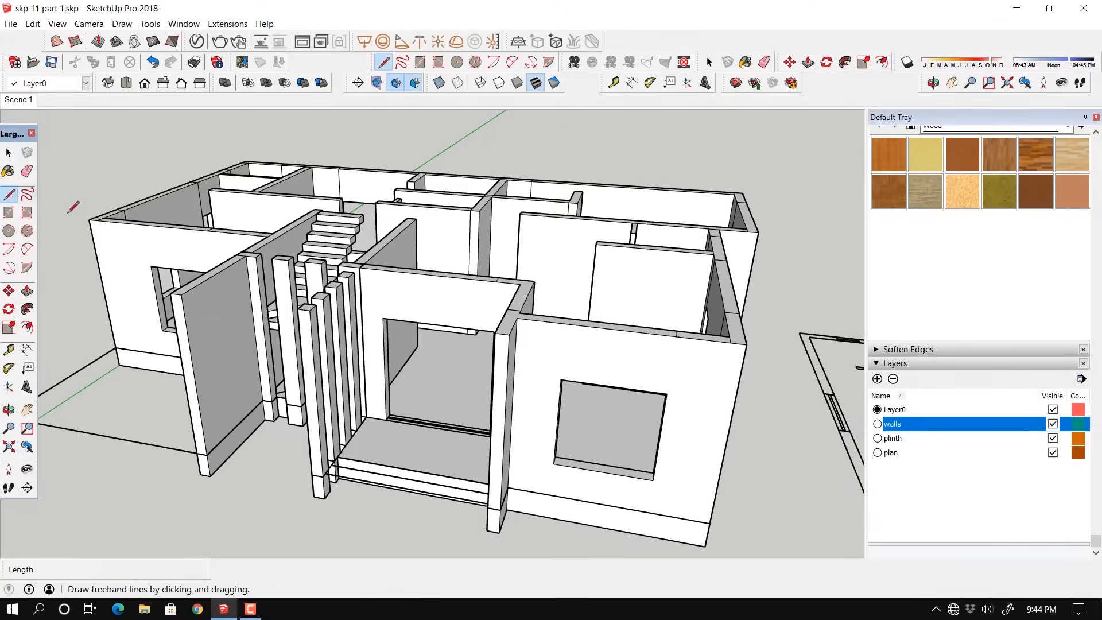
middle_click_drag(152, 265, 193, 319)
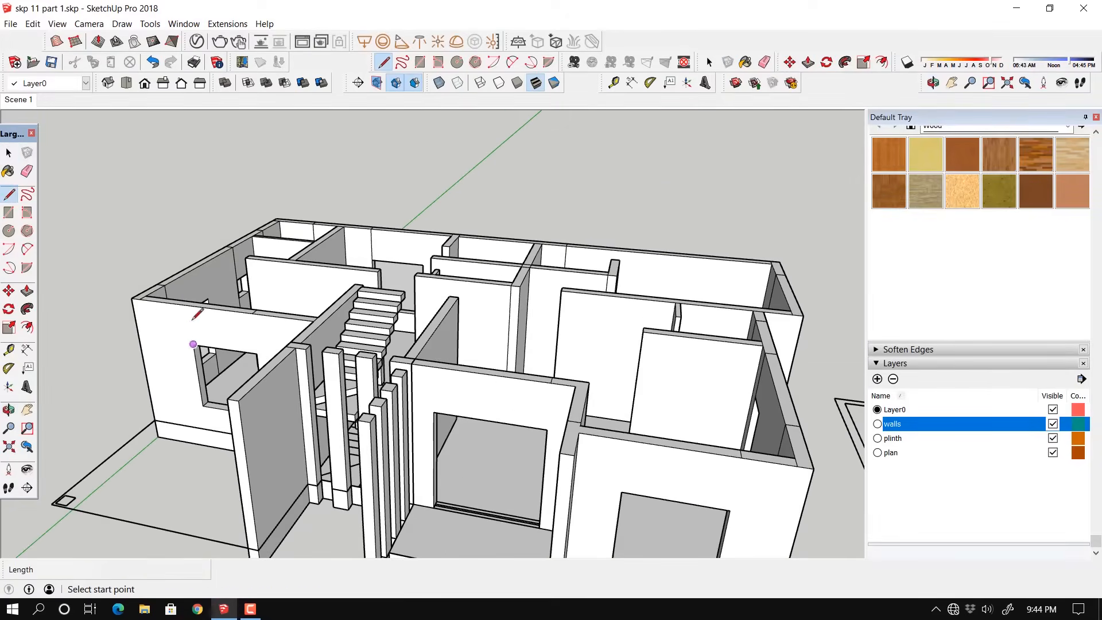
left_click(126, 83)
middle_click_drag(305, 286, 375, 298, "shift")
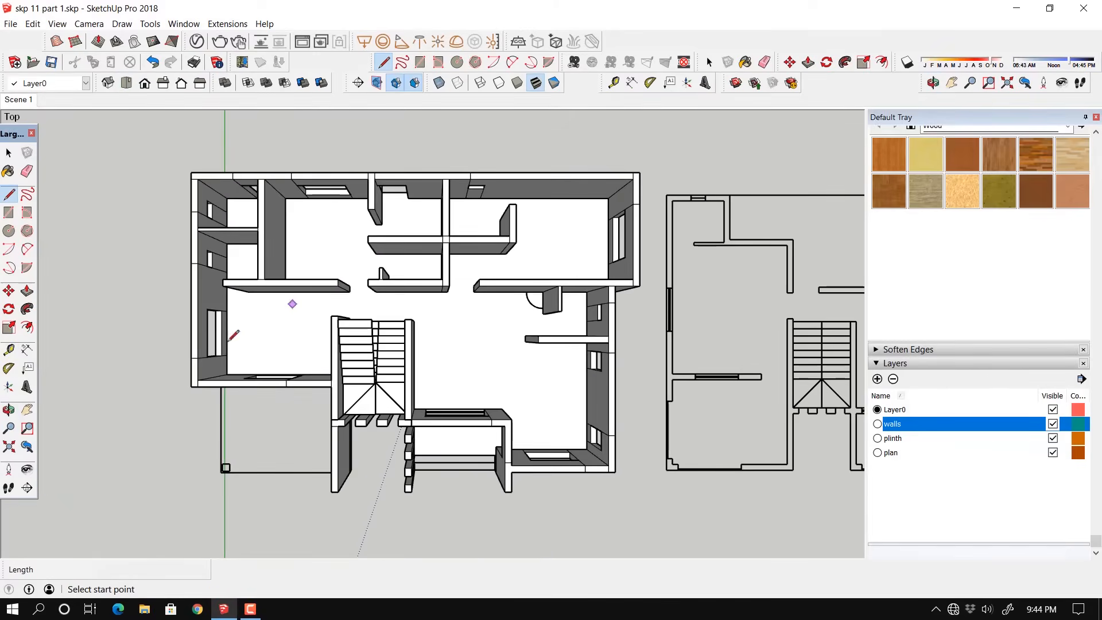
left_click(191, 386)
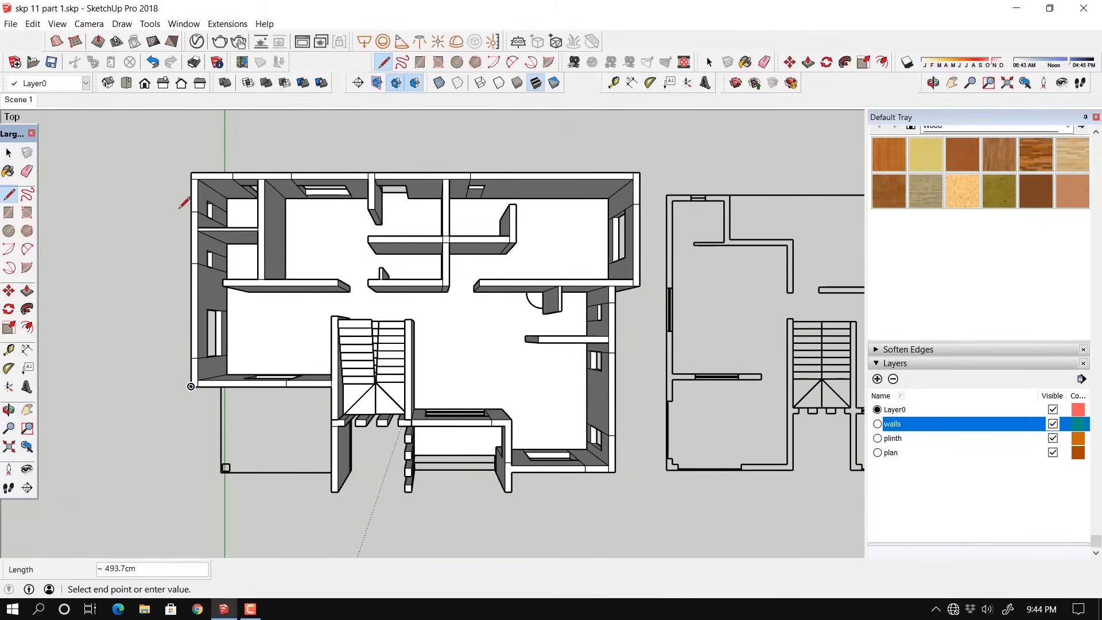
left_click(191, 172)
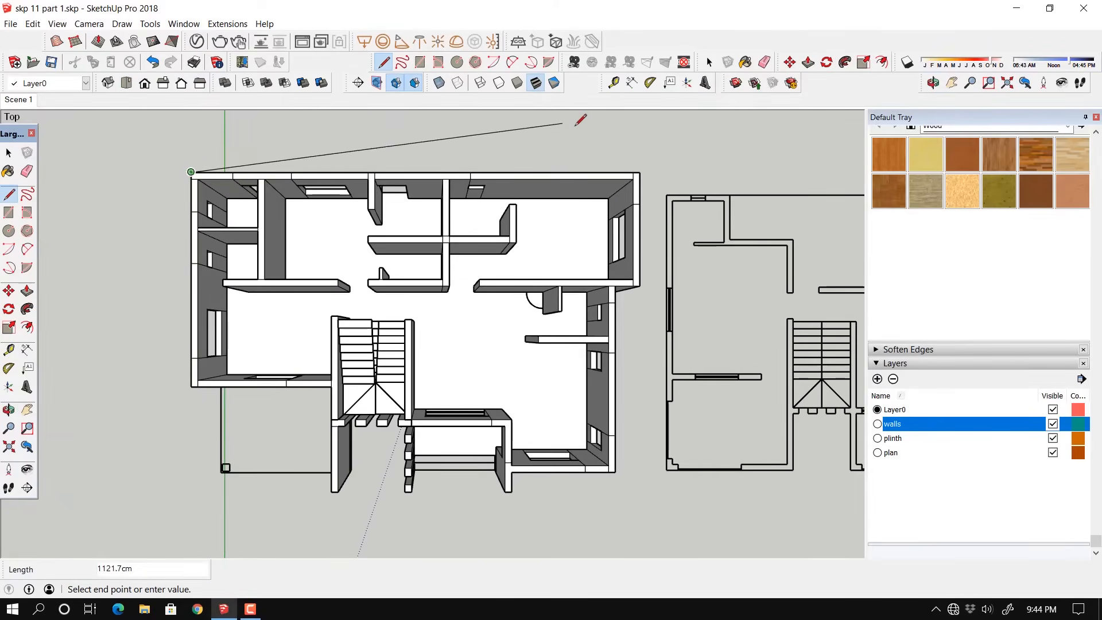
left_click(639, 172)
left_click(639, 284)
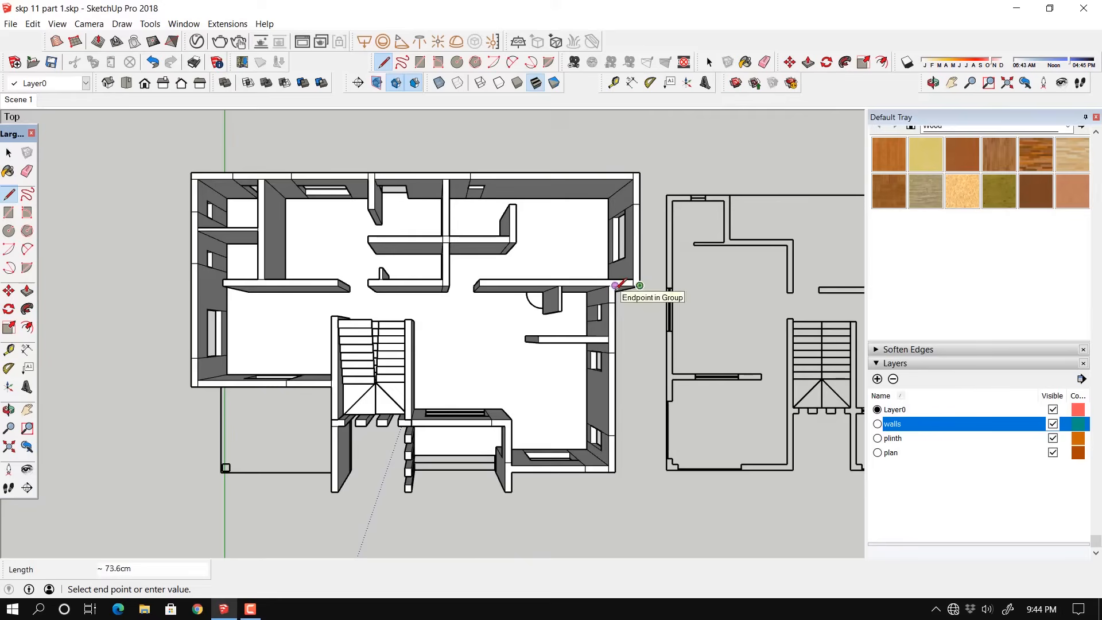
left_click(615, 285)
left_click(615, 471)
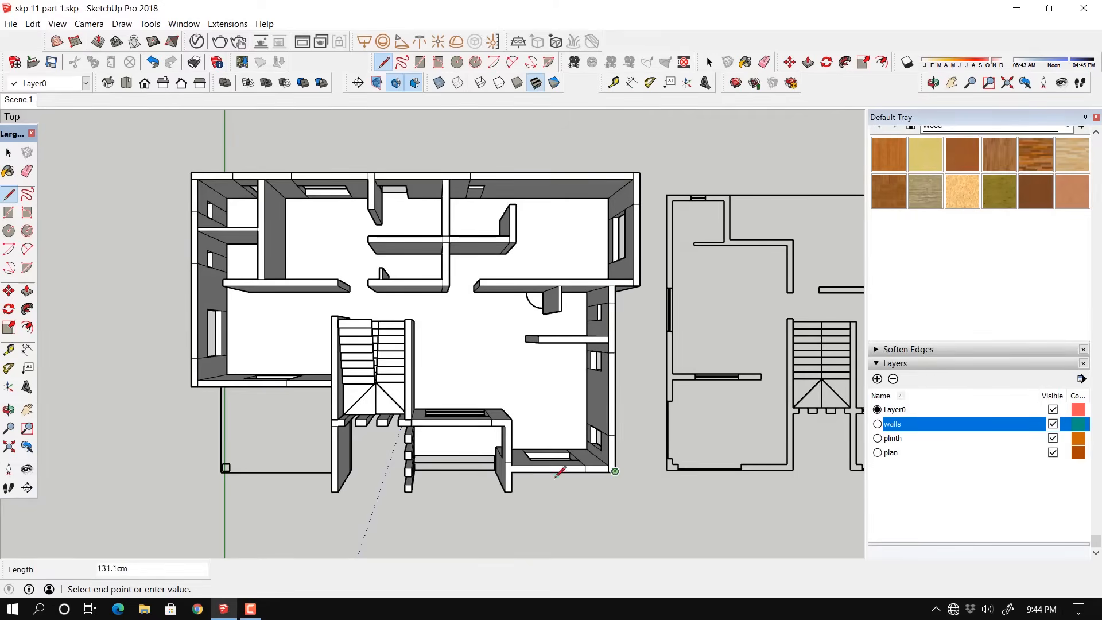
left_click(511, 471)
Step: Continue the slab outline around the porch and along the stairwell's front, closing it at the house's front-left corner to form a face
scroll(508, 488, "up", 3)
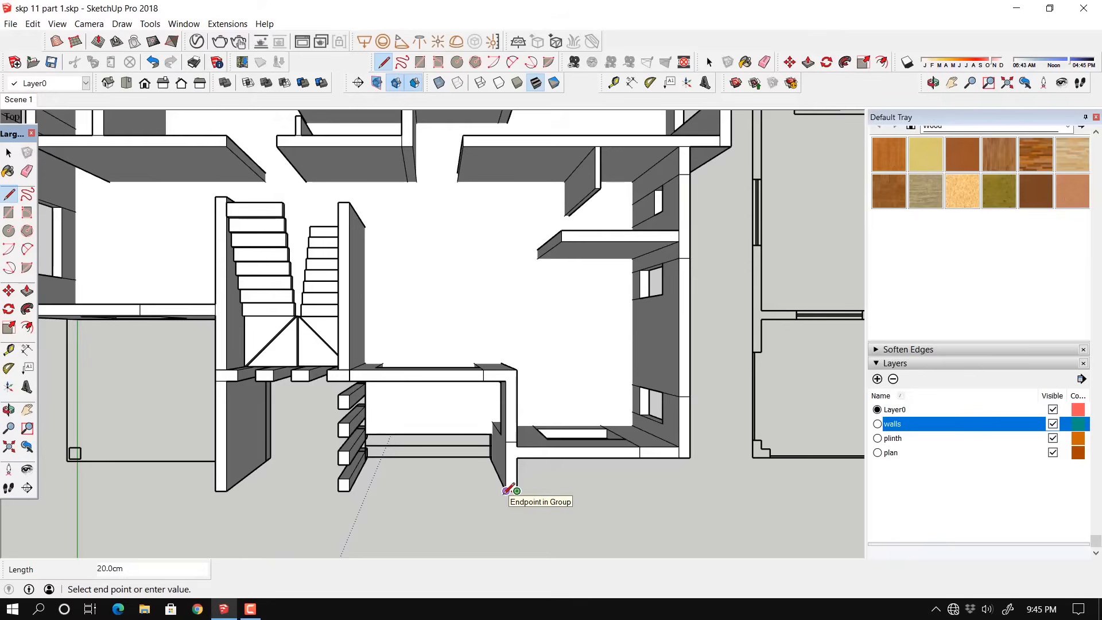
left_click(506, 490)
left_click(349, 491)
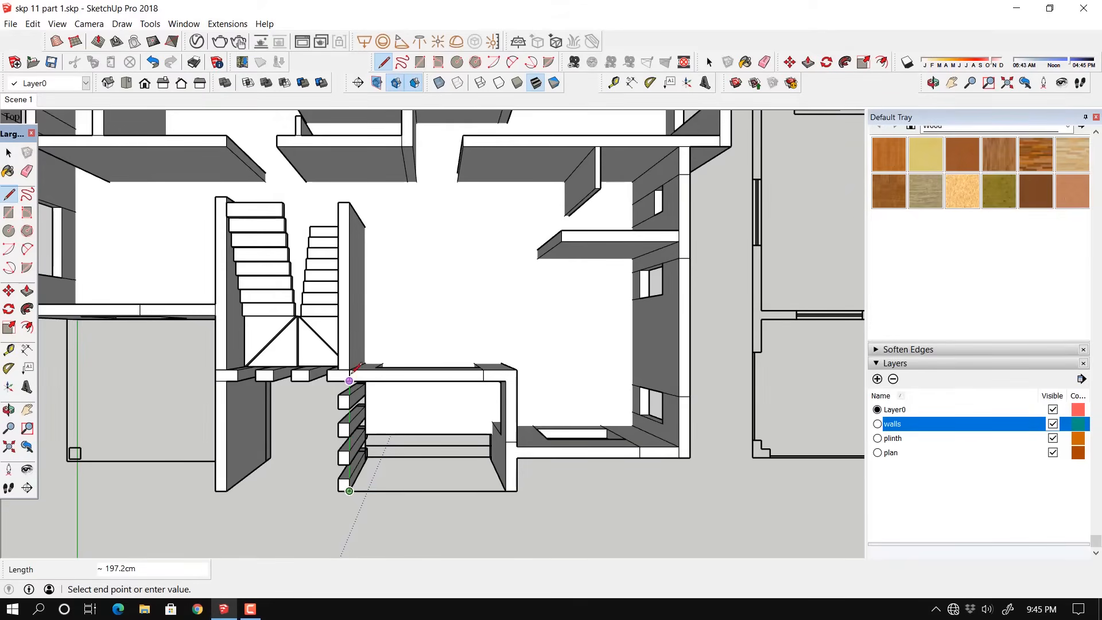
left_click(349, 368)
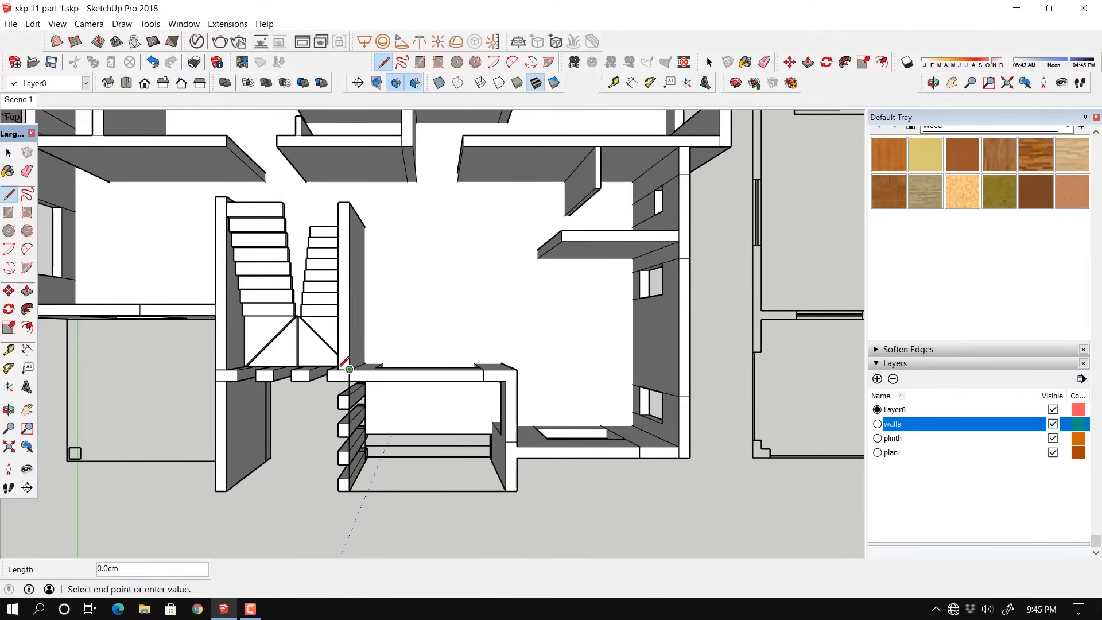
left_click(215, 369)
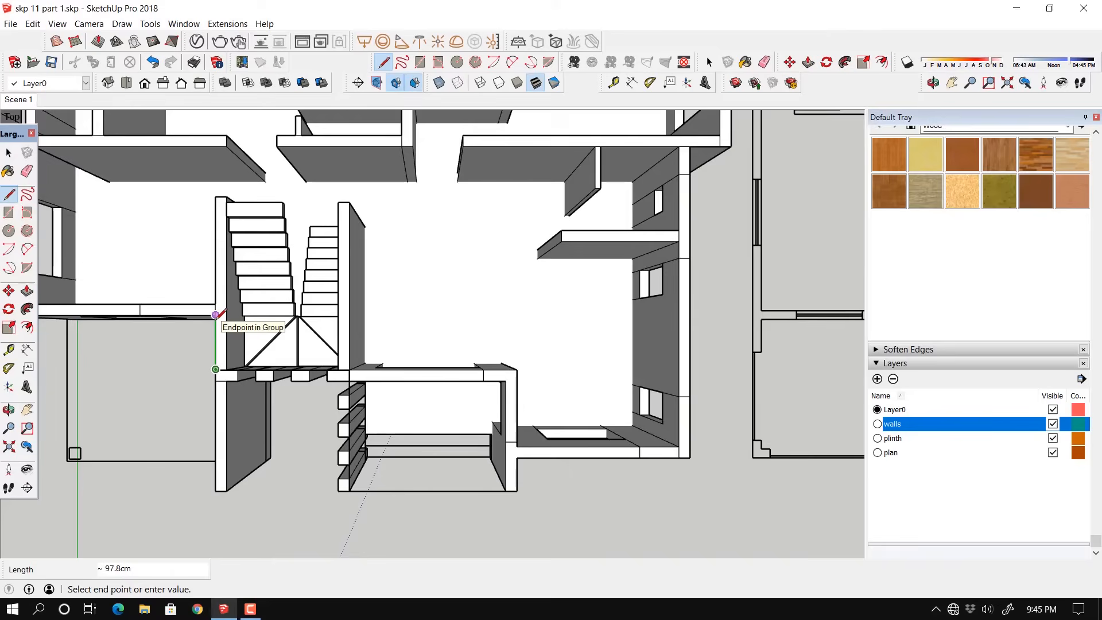
left_click(215, 315)
middle_click_drag(215, 315, 460, 300, "shift")
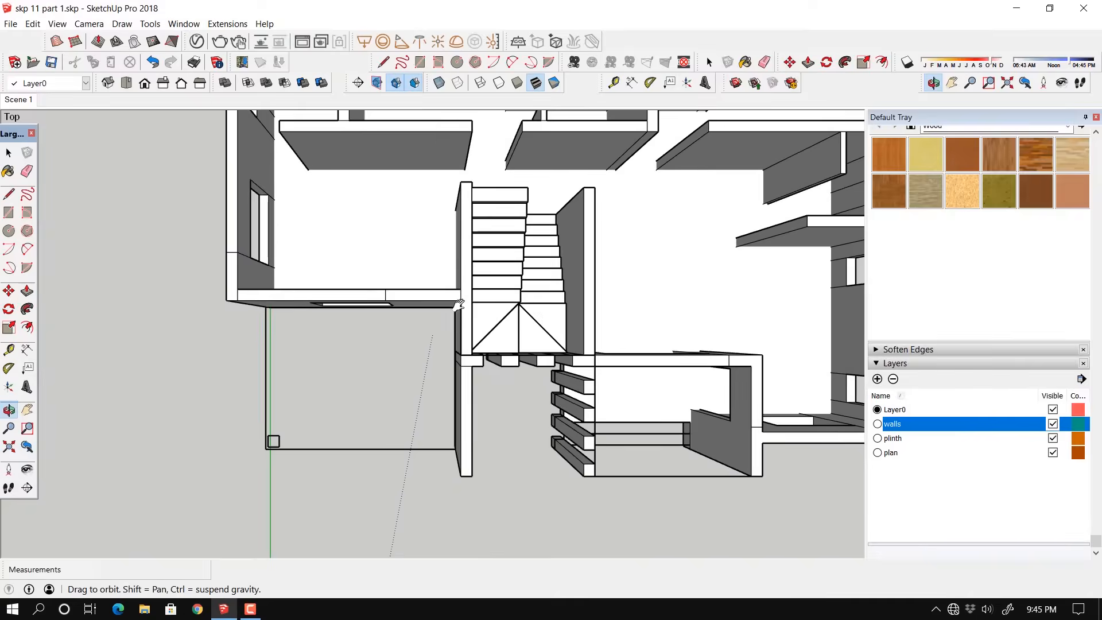
left_click(227, 300)
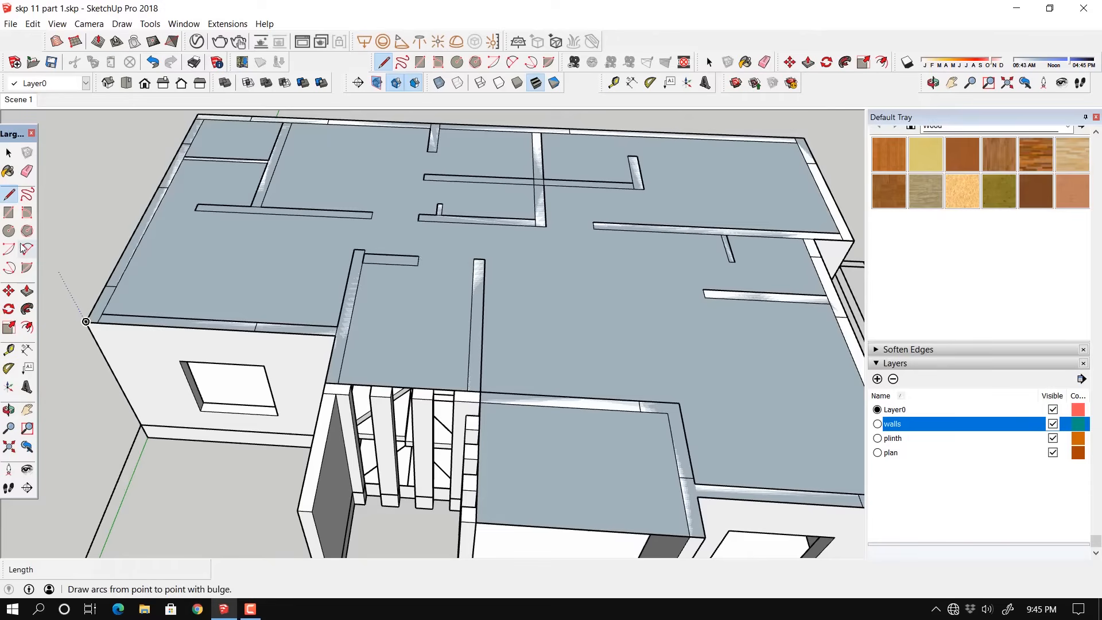
Step: Cut the stairwell opening by drawing a rectangle between the two stair walls on the slab face and deleting the enclosed face
left_click(9, 212)
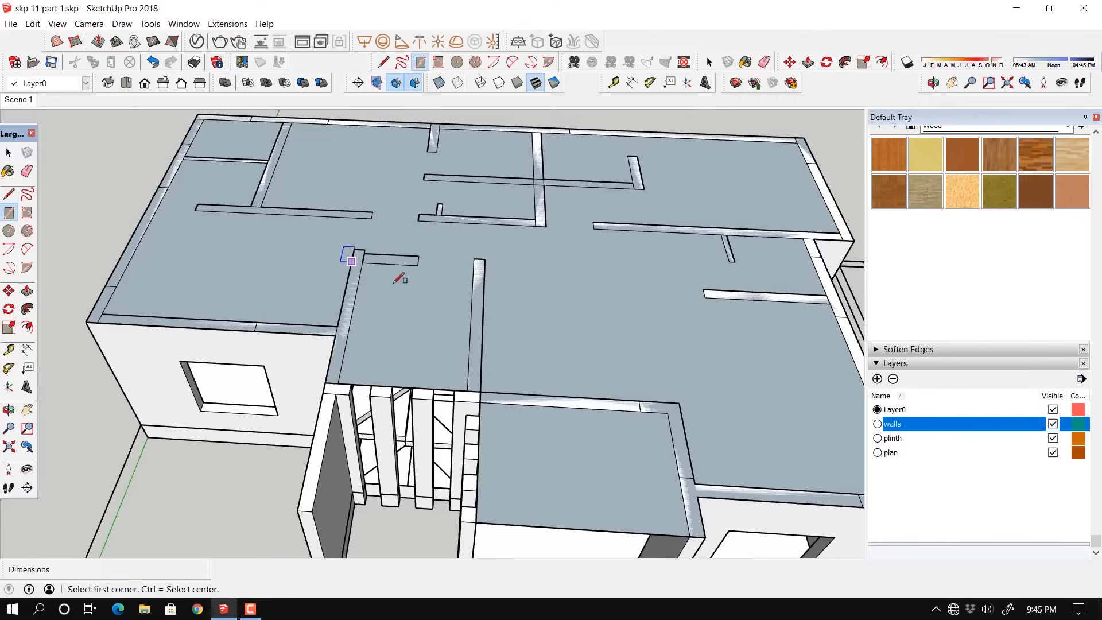
left_click(364, 253)
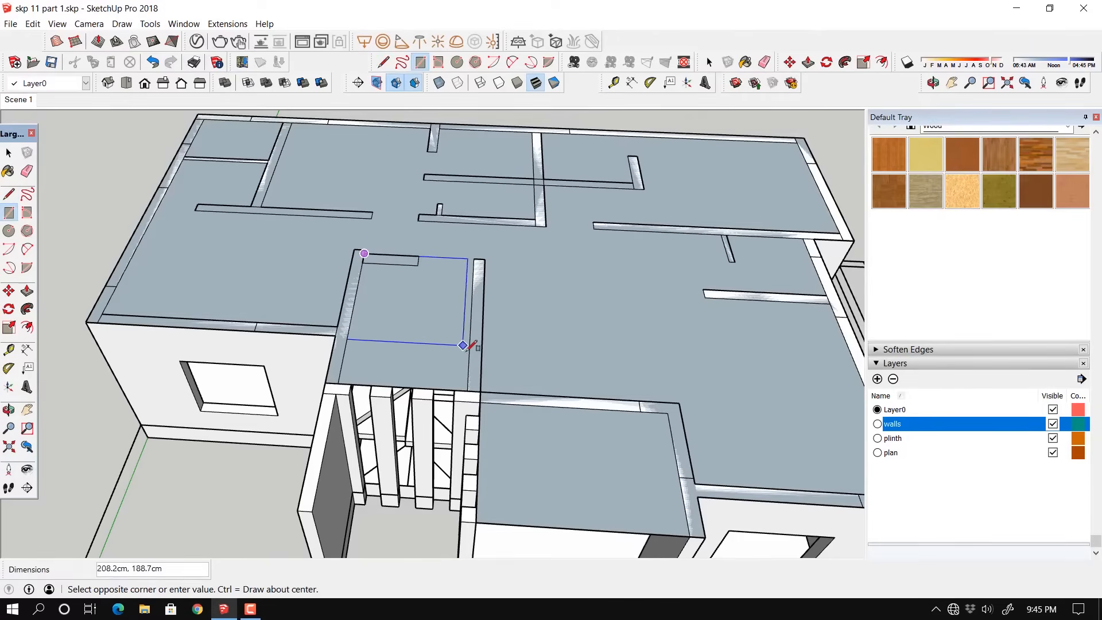
left_click(469, 389)
key("space")
left_click(408, 323)
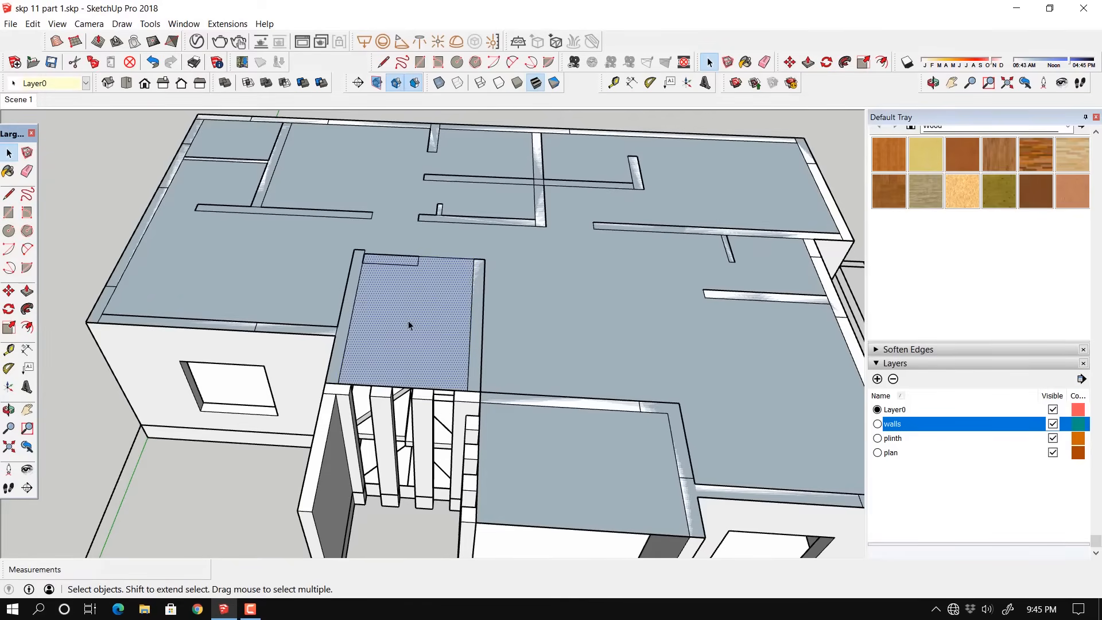
key("Delete")
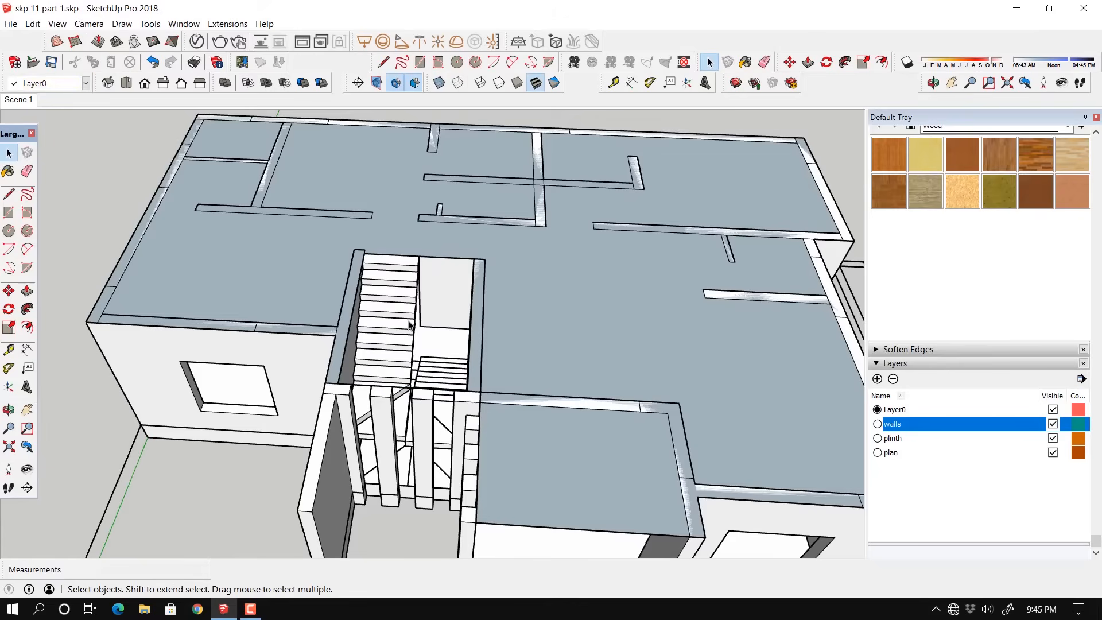
Step: Extrude the roof slab face upward by 15 cm with Push/Pull
middle_click_drag(408, 325, 69, 304)
left_click(27, 291)
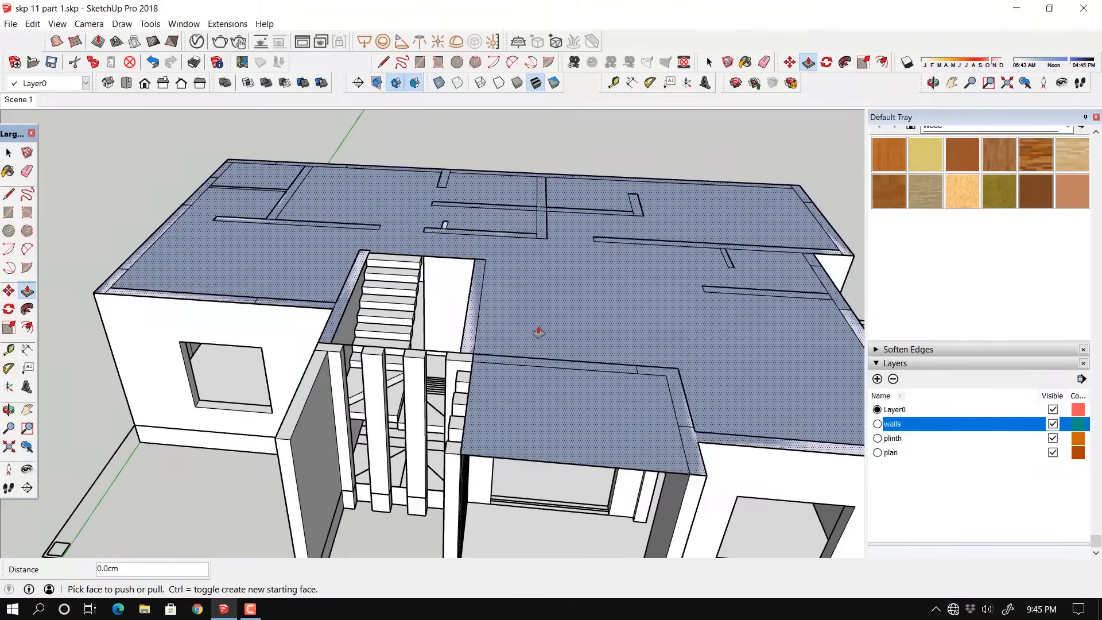
left_click_drag(559, 333, 554, 315)
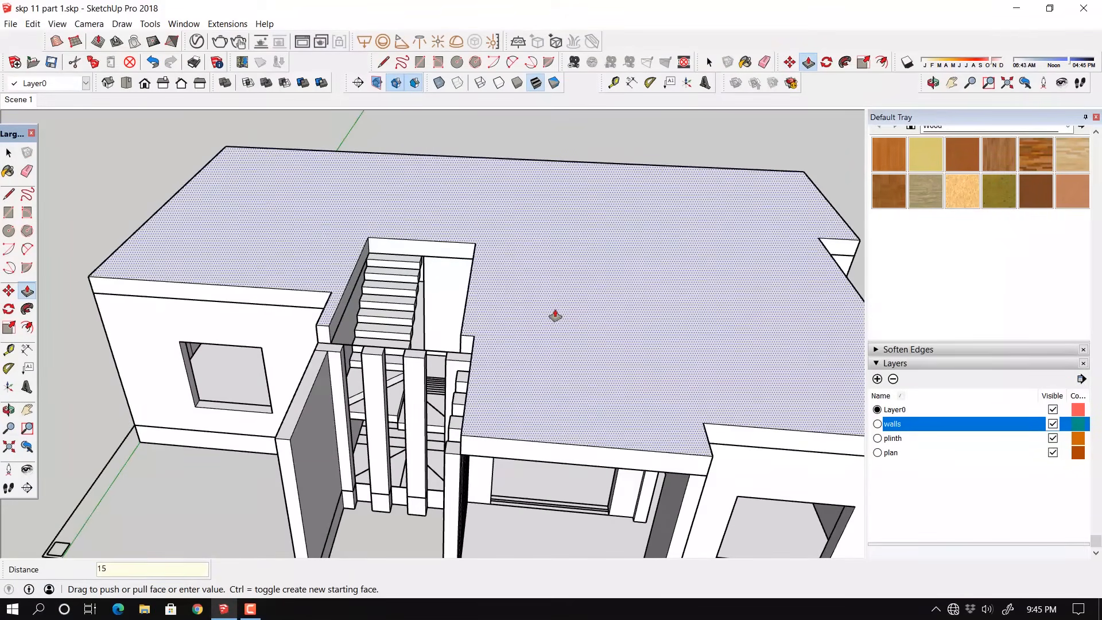
key("Return")
Step: Make a group from the slab's top face and its connected geometry
middle_click_drag(555, 317, 466, 181)
key("space")
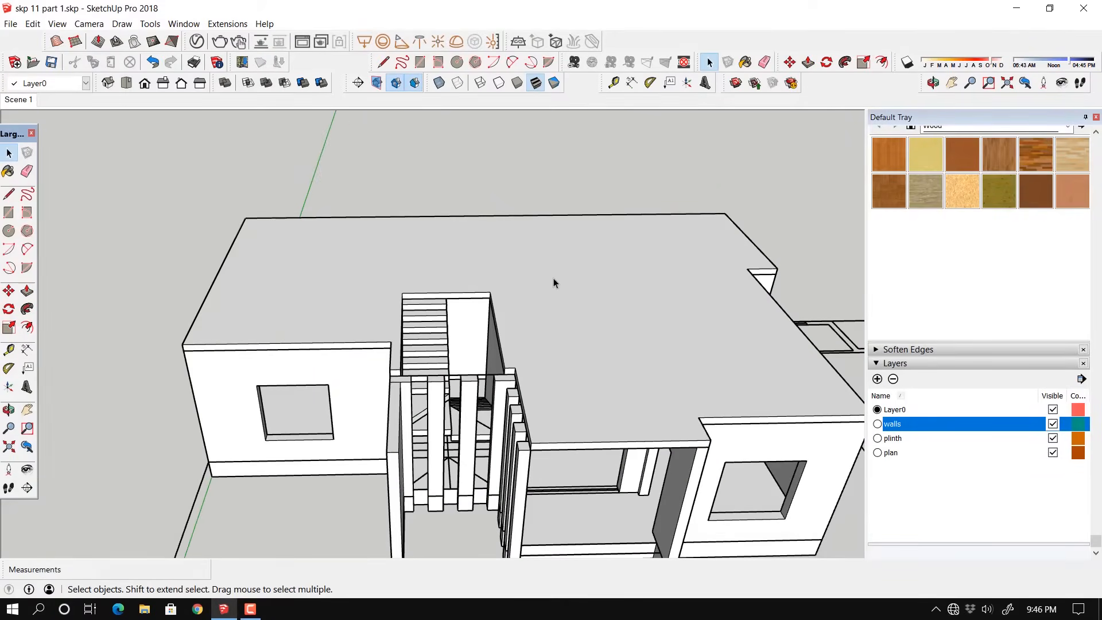
double_click(574, 285)
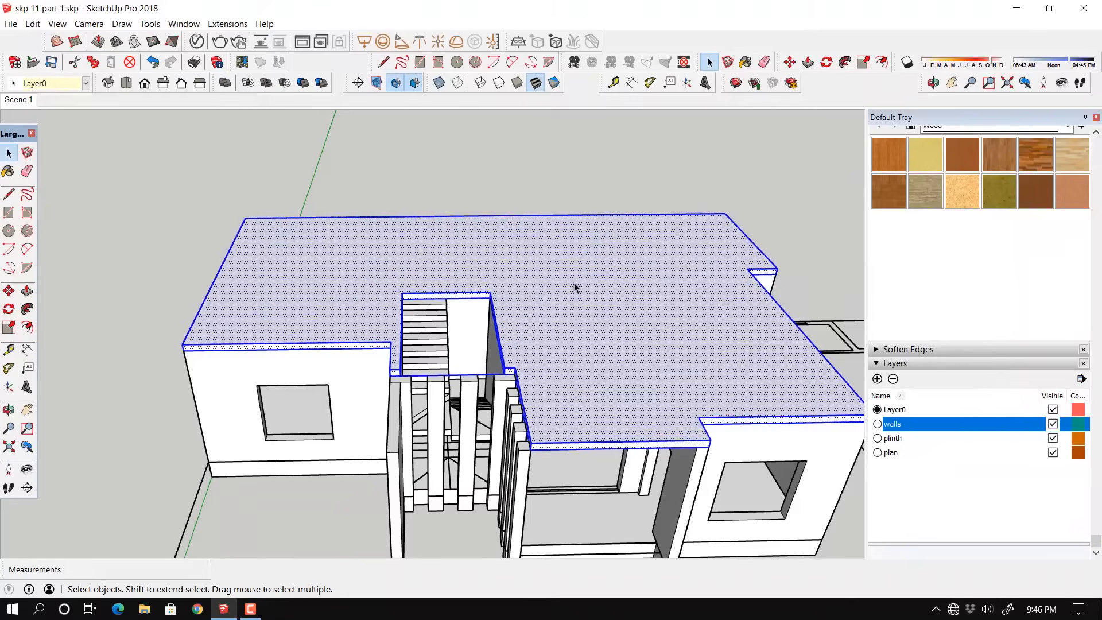
right_click(574, 285)
left_click(614, 392)
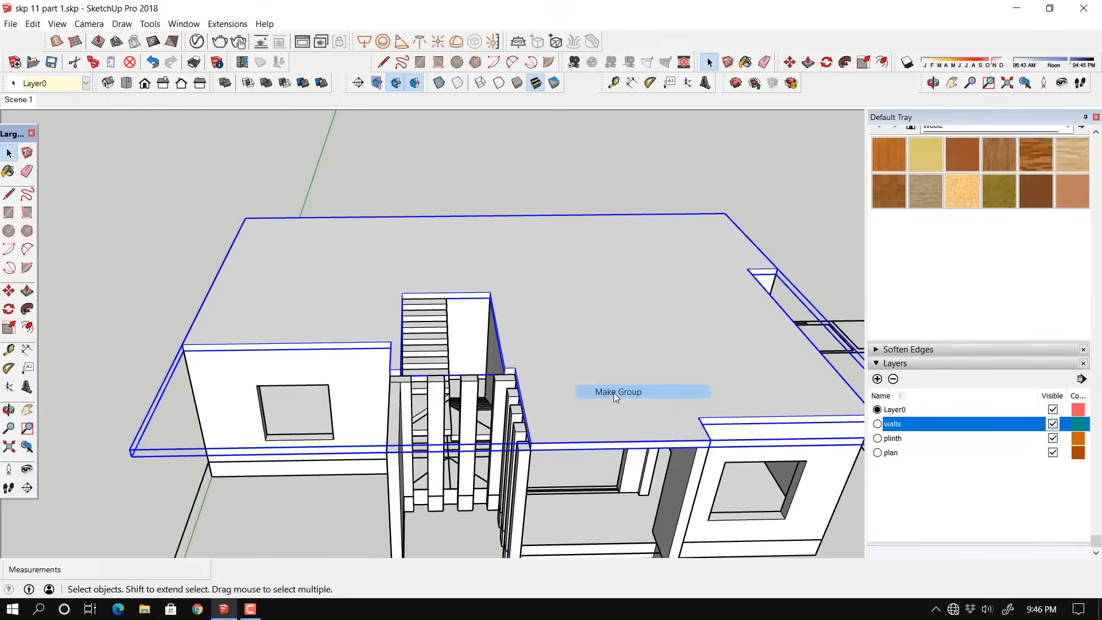
left_click(560, 167)
Step: Select all the linework of the separate floor plan beside the house and make it a group
middle_click_drag(547, 352, 550, 295)
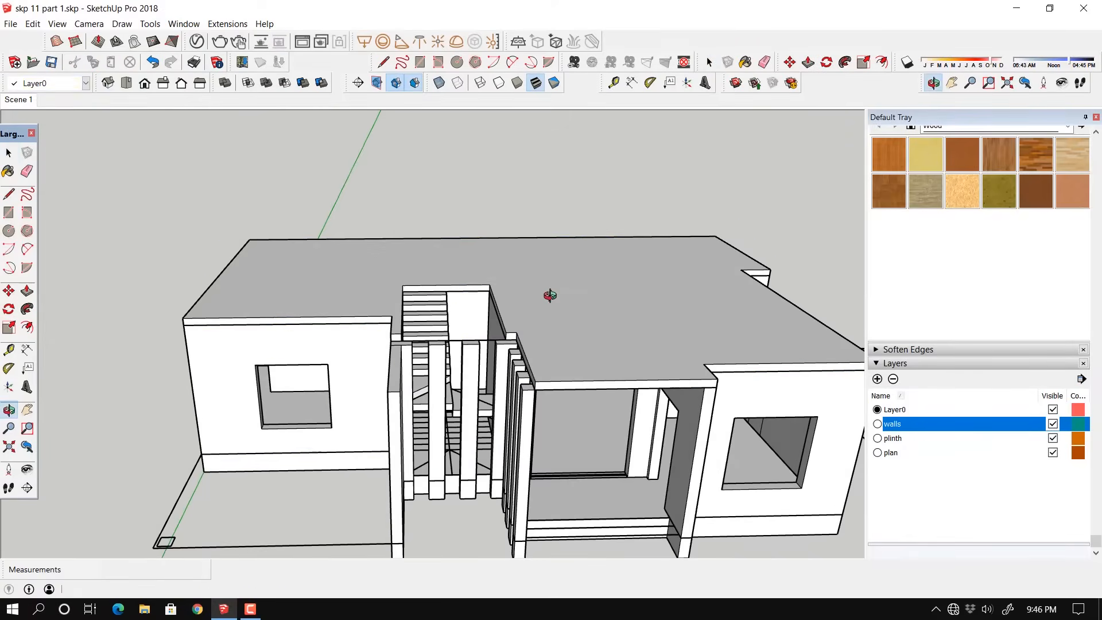
key("space")
scroll(550, 295, "down", 5)
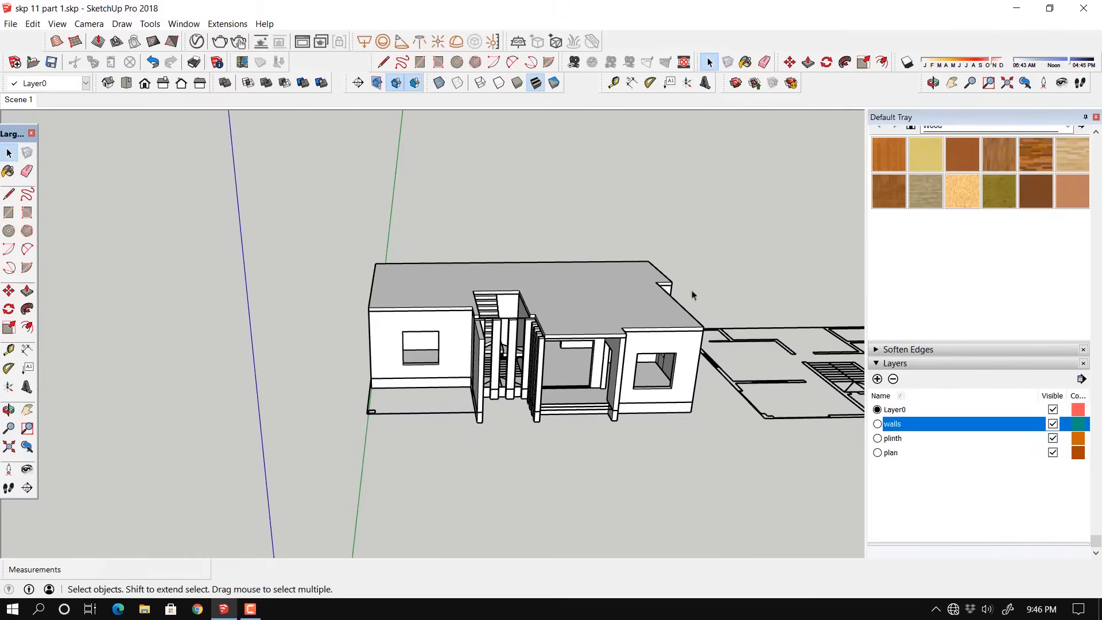
middle_click_drag(567, 390, 652, 382)
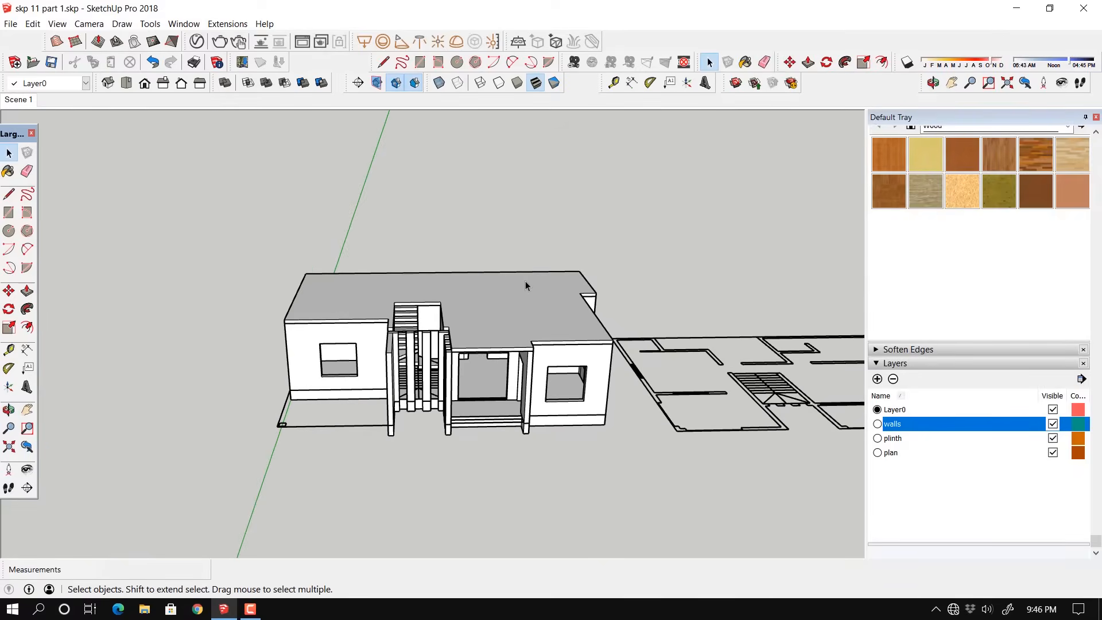
middle_click_drag(525, 286, 529, 327)
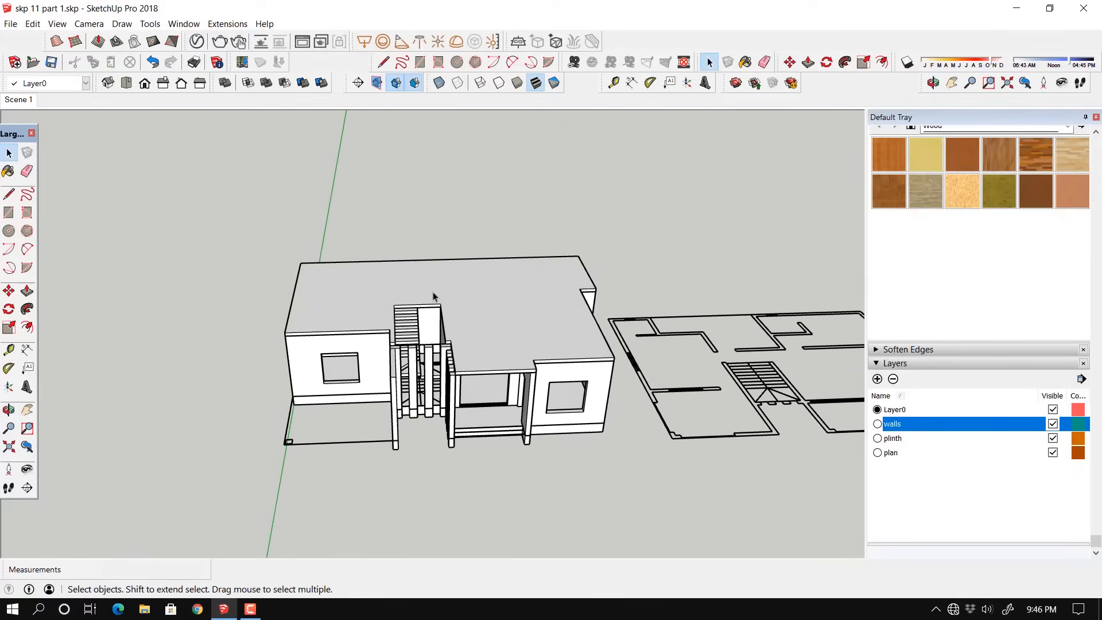
left_click(730, 371)
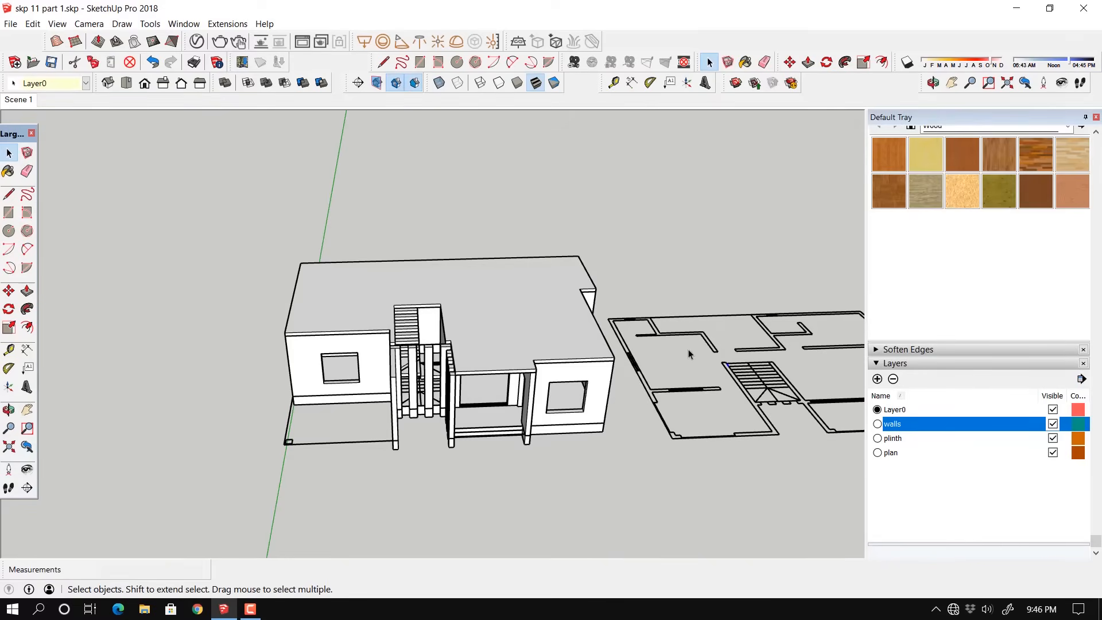
scroll(689, 354, "down", 2)
middle_click_drag(769, 396, 759, 338)
left_click_drag(538, 492, 451, 495)
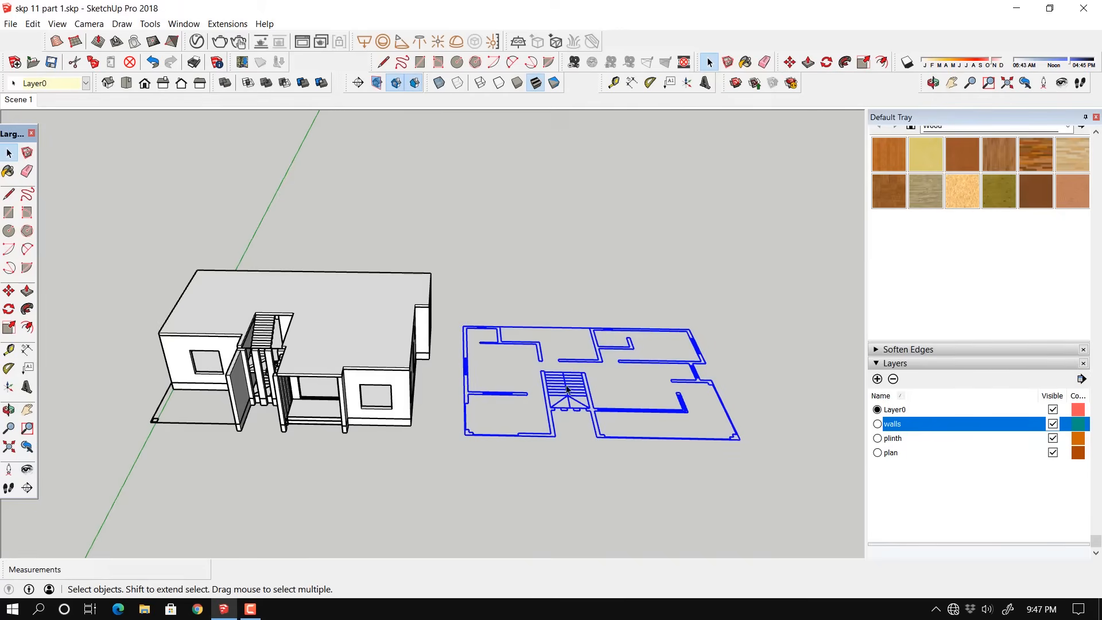
right_click(565, 388)
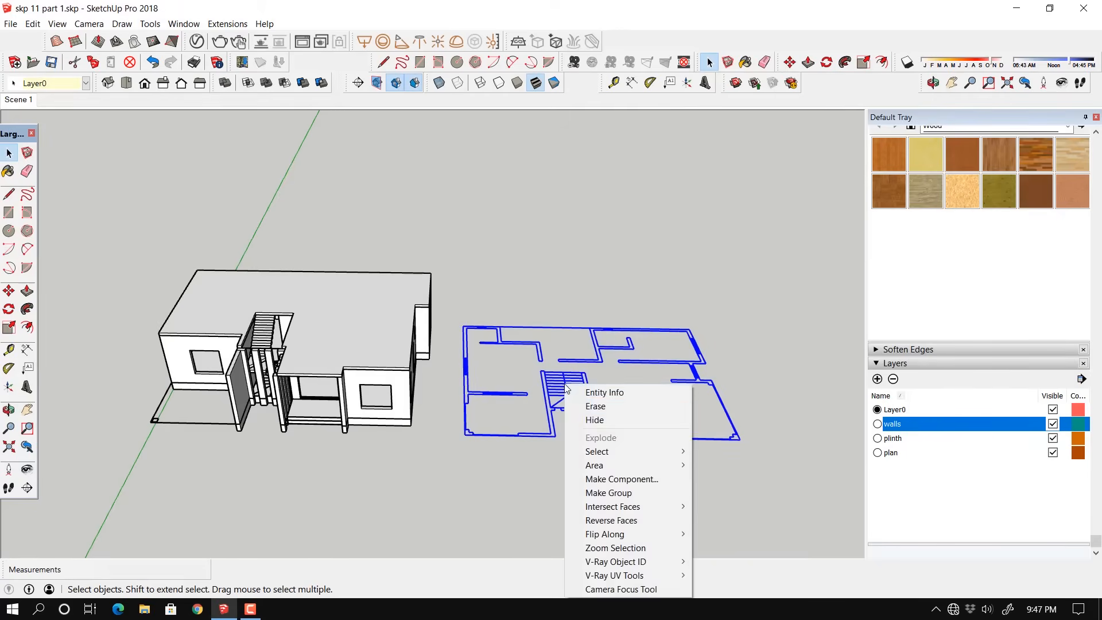
left_click(610, 494)
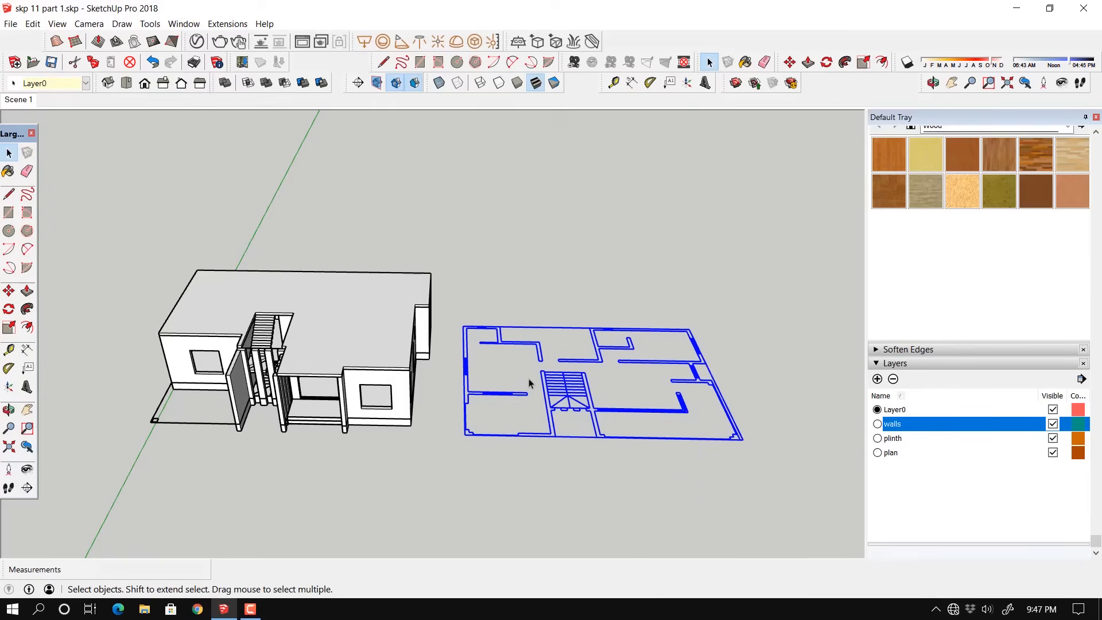
scroll(528, 377, "up", 2)
scroll(528, 378, "up", 5)
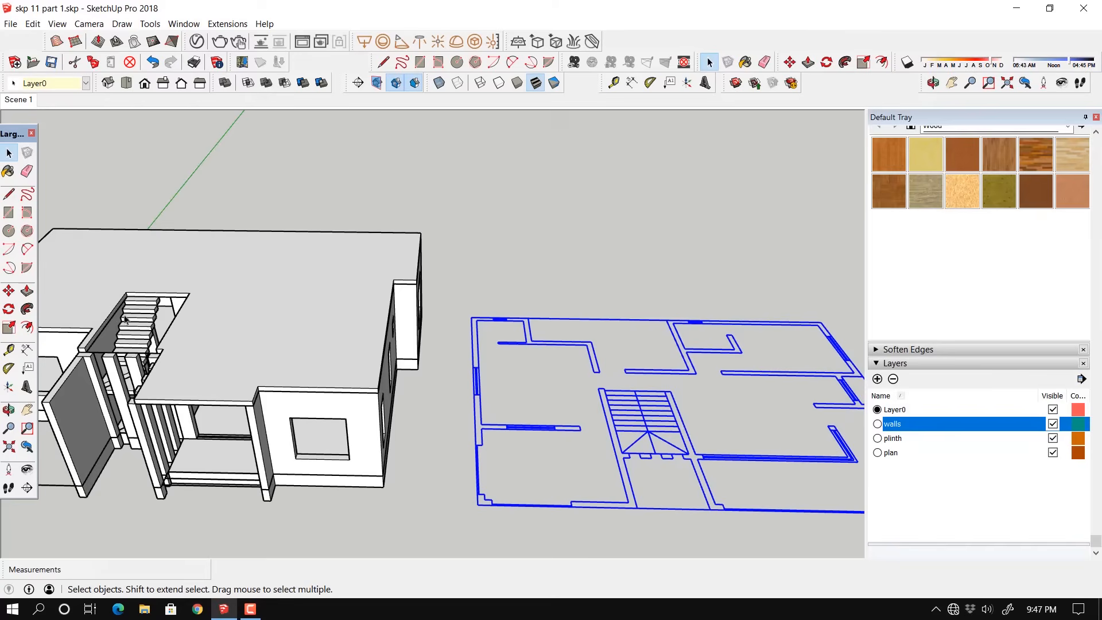
Step: Copy the grouped floor plan onto the house's slab, aligning the plan's stair wall corner with the corner of the stairwell opening
left_click(9, 291)
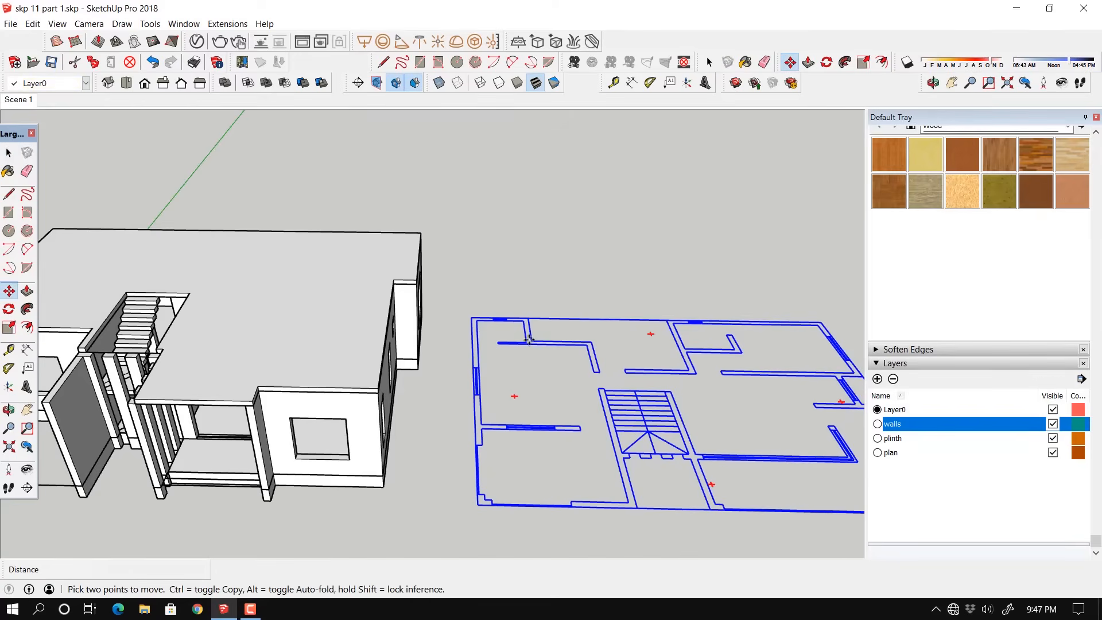
left_click(606, 390)
key("ctrl")
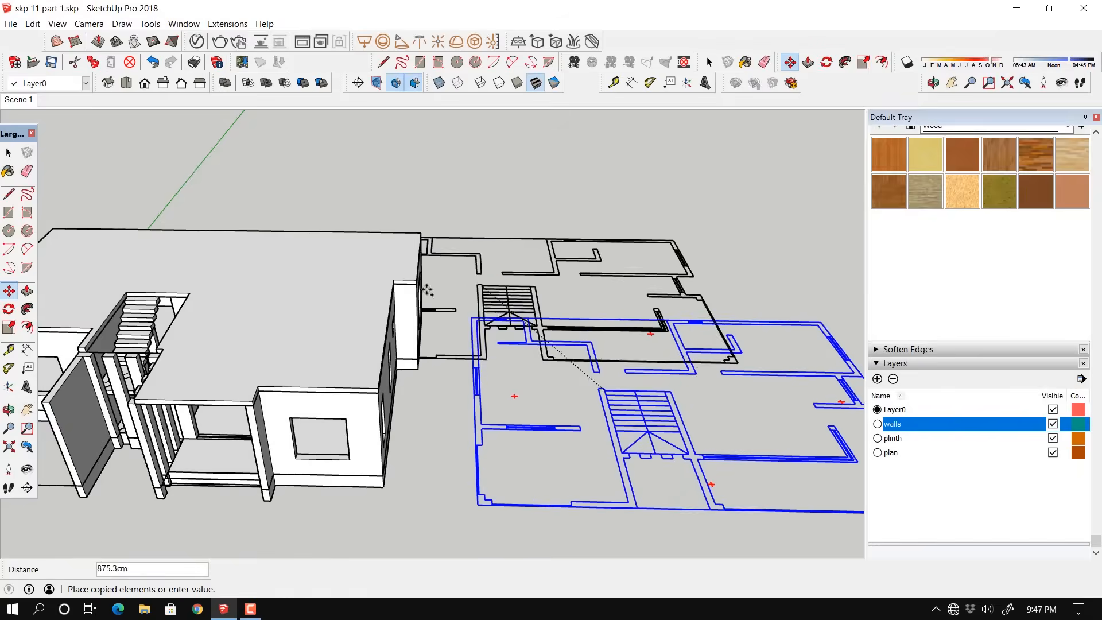
key("Escape")
middle_click_drag(524, 298, 801, 339, "shift")
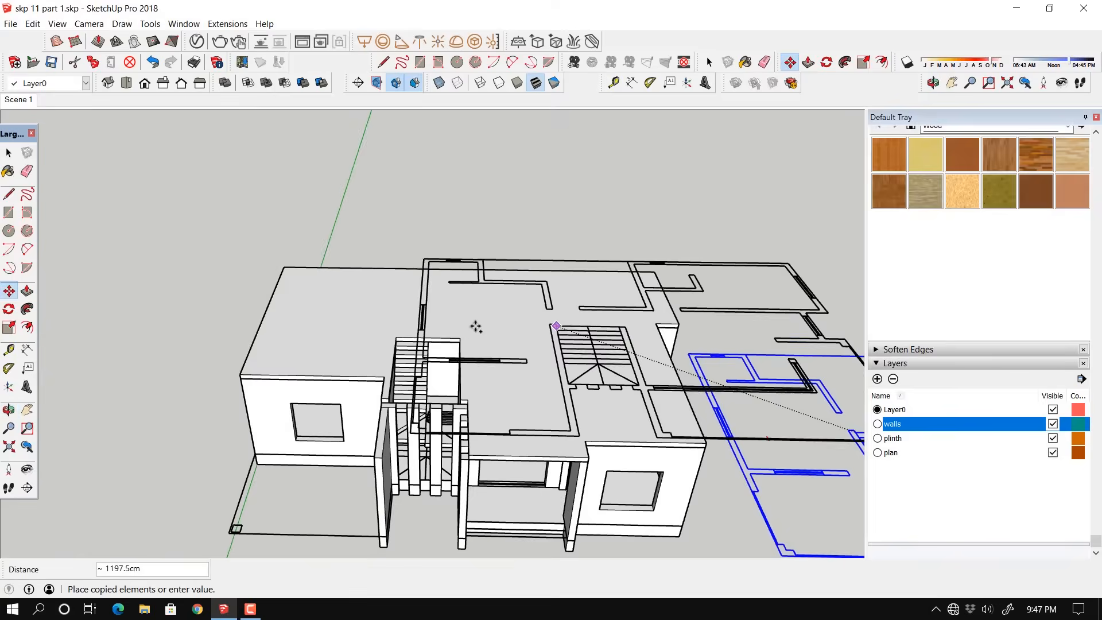
scroll(395, 339, "up", 3)
scroll(395, 338, "up", 2)
left_click(394, 339)
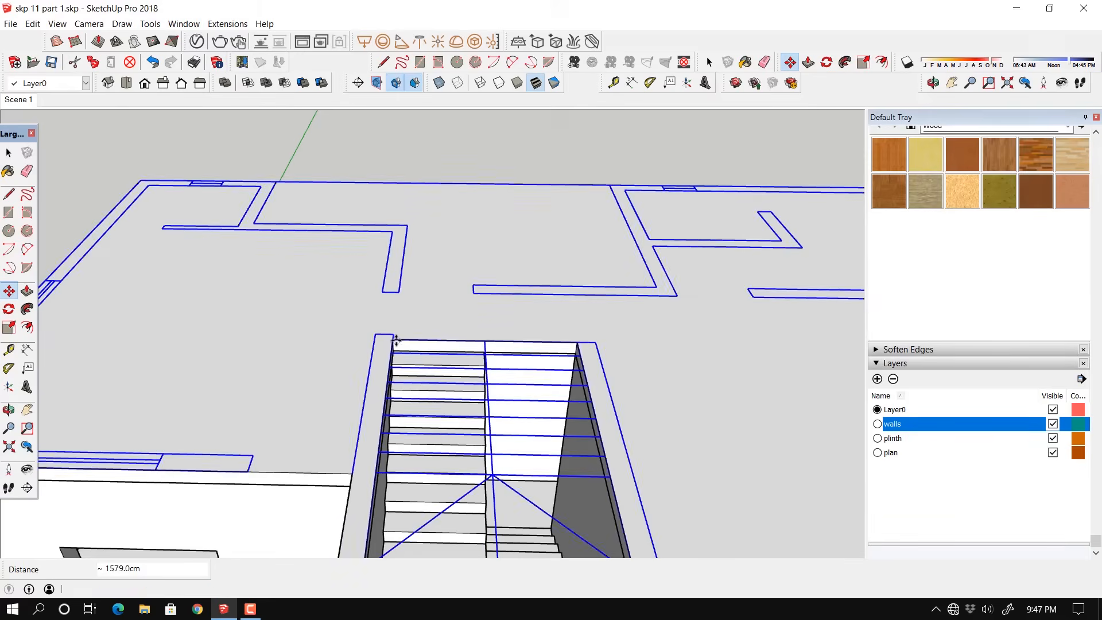
scroll(442, 306, "down", 3)
key("space")
Step: Open the slab group and pull its recessed front edge out about 59.5 cm, flush with the adjoining slab edge
scroll(611, 395, "up", 2)
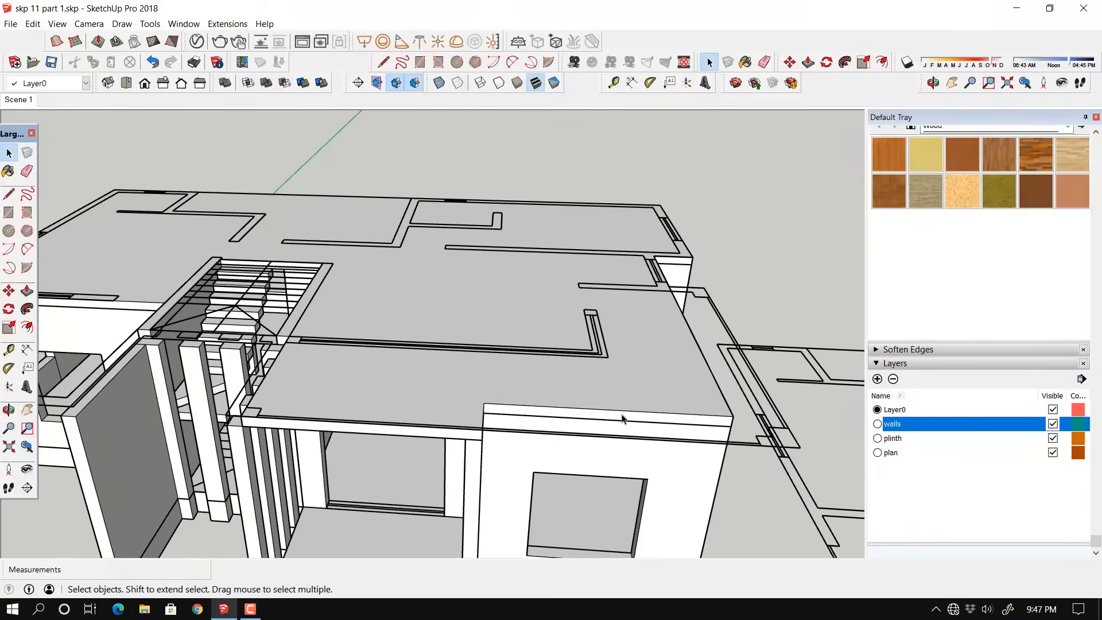
middle_click_drag(622, 418, 581, 320)
scroll(567, 374, "up", 3)
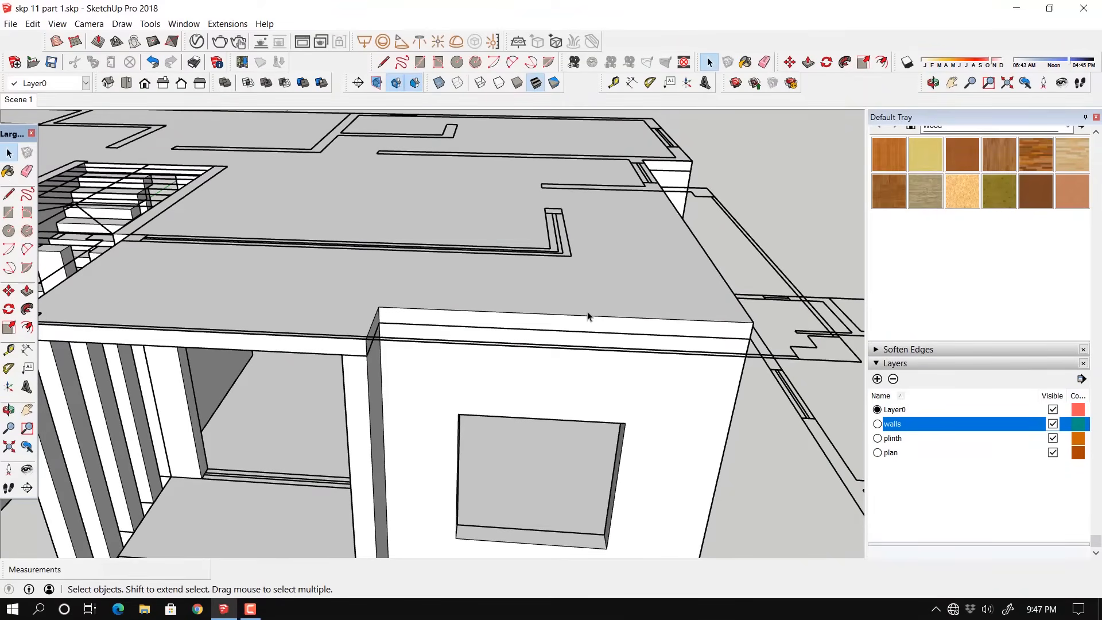
double_click(594, 321)
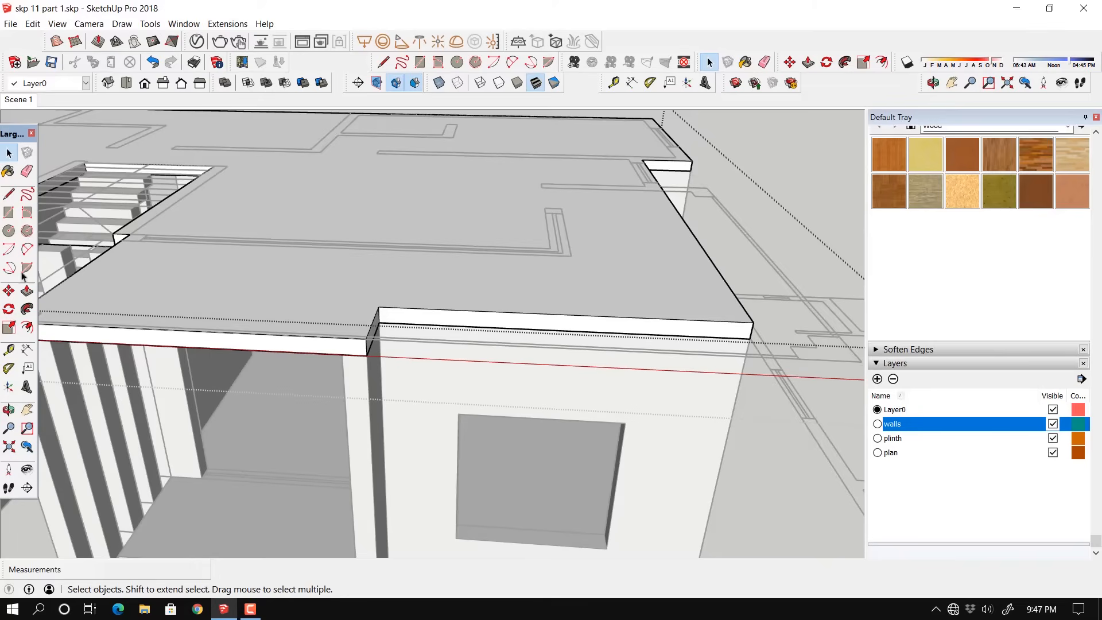
left_click(27, 291)
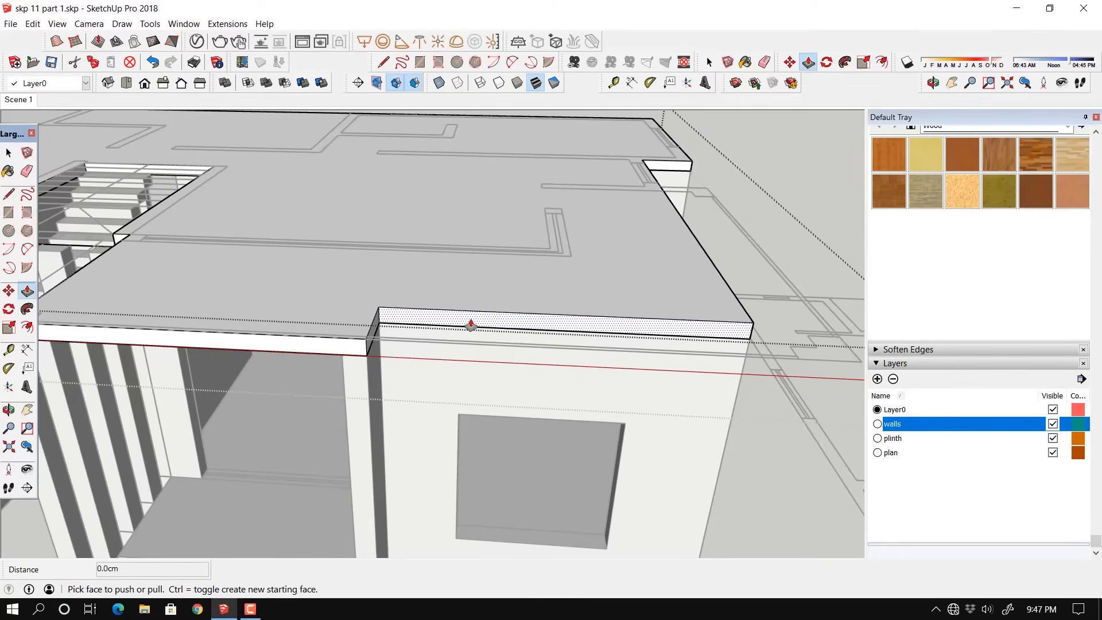
left_click_drag(470, 325, 433, 346)
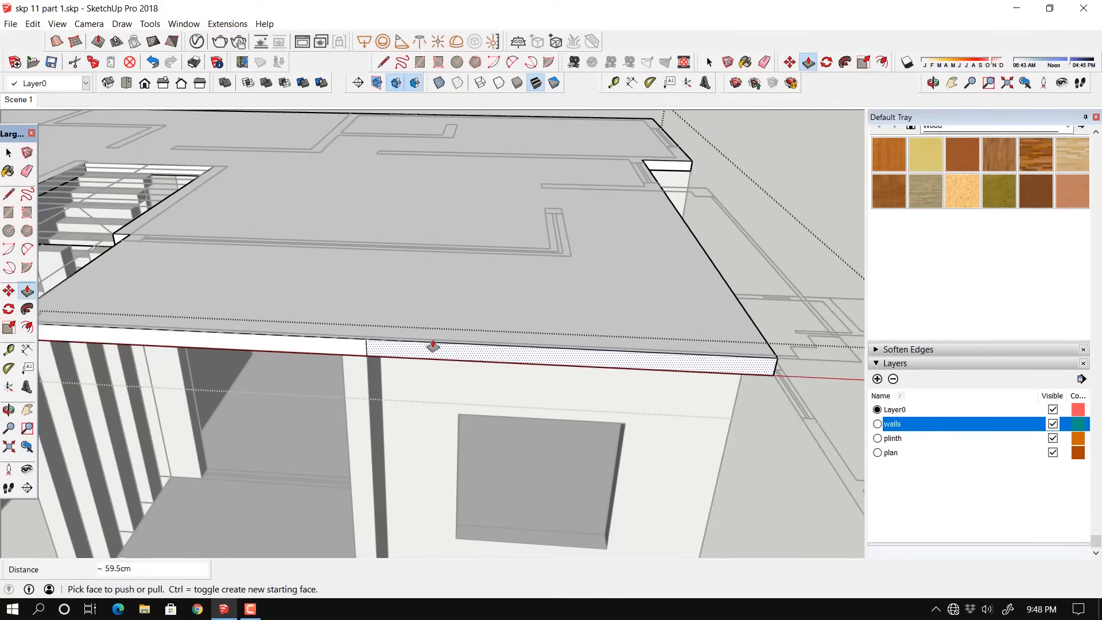
Step: Split the slab's side face with a 15 cm vertical line at the plan's wall corner and push/pull the split section to the plan outline
mouse_move(669, 352)
middle_mouse_down()
mouse_move(369, 381)
mouse_move(638, 351)
mouse_move(659, 300)
middle_mouse_up()
scroll(662, 304, "up", 5)
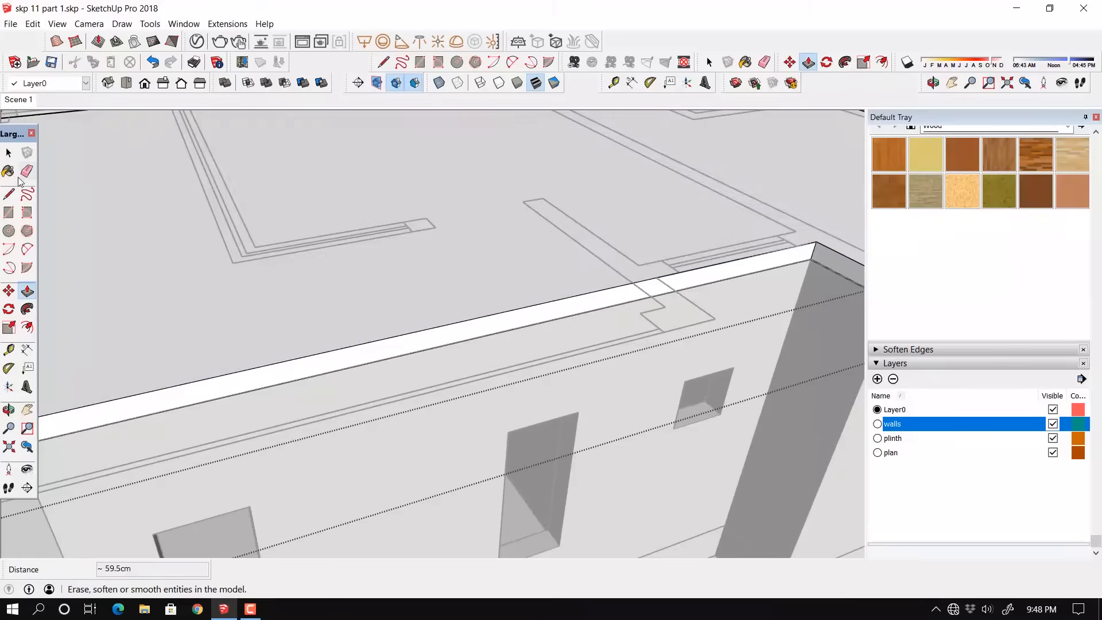
left_click(9, 194)
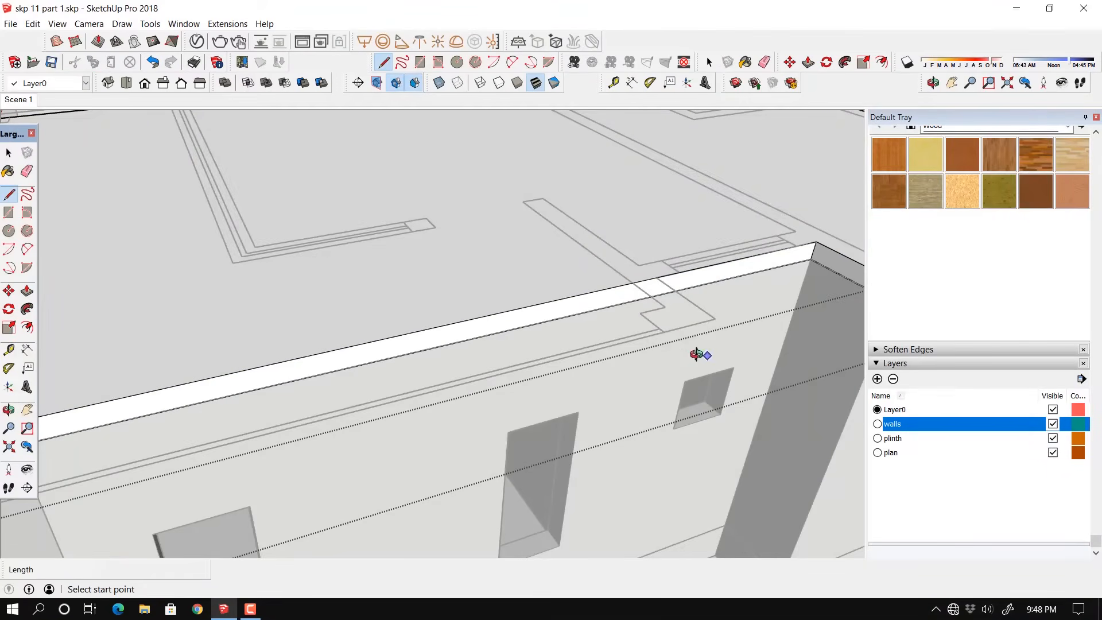
middle_click_drag(698, 352, 546, 290)
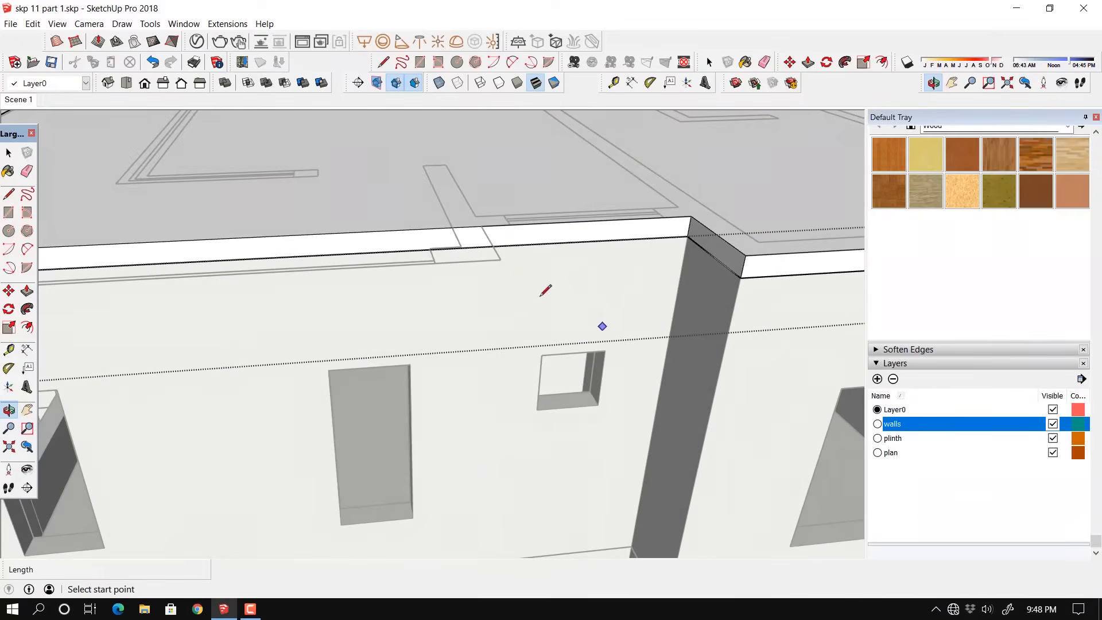
left_click(482, 225)
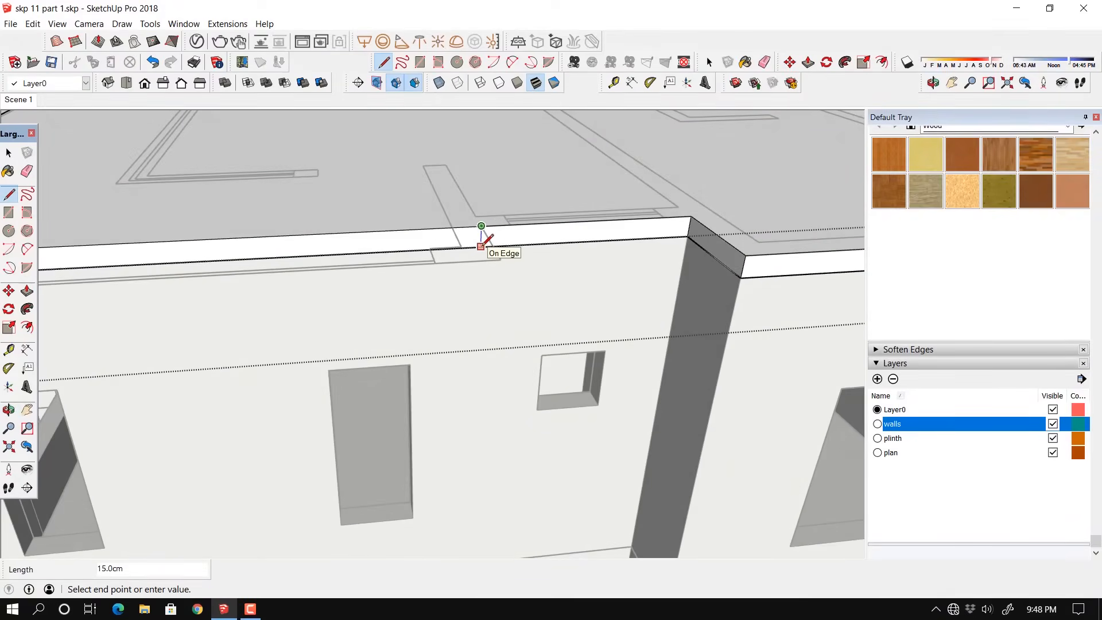
left_click(480, 246)
key("l")
mouse_move(598, 235)
left_mouse_down()
mouse_move(373, 236)
mouse_move(465, 265)
left_mouse_up()
left_click(27, 292)
Step: Reopen the slab group and pull the slab's recessed front face beside the stairwell out 315 cm to the plan's outer edge
middle_click_drag(464, 266, 557, 386)
scroll(395, 352, "up", 6)
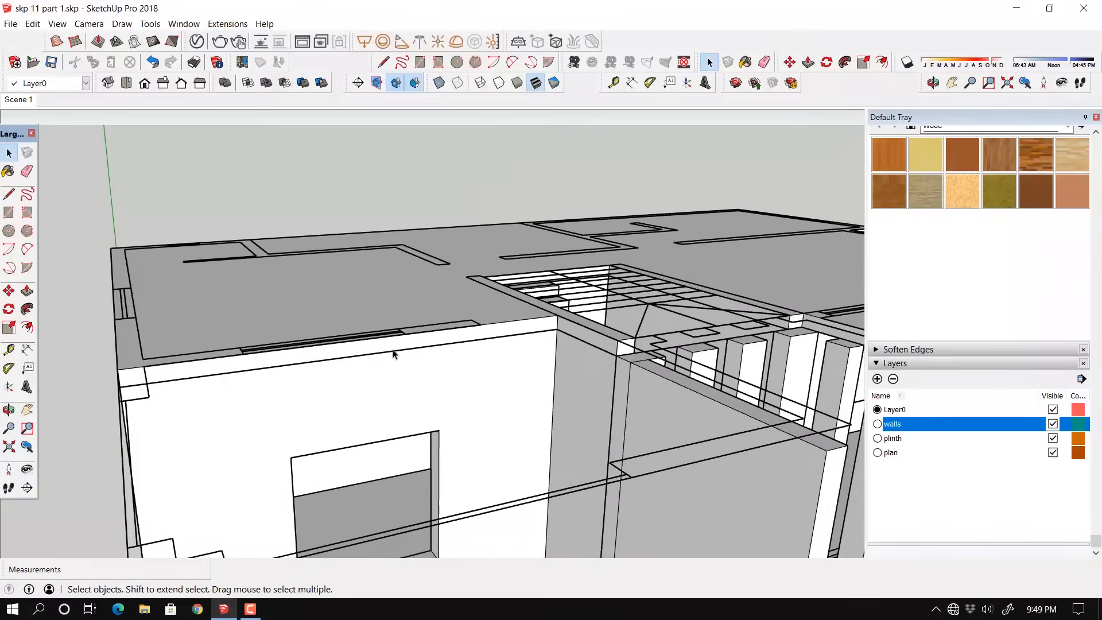
left_click_drag(388, 341, 198, 336)
key("space")
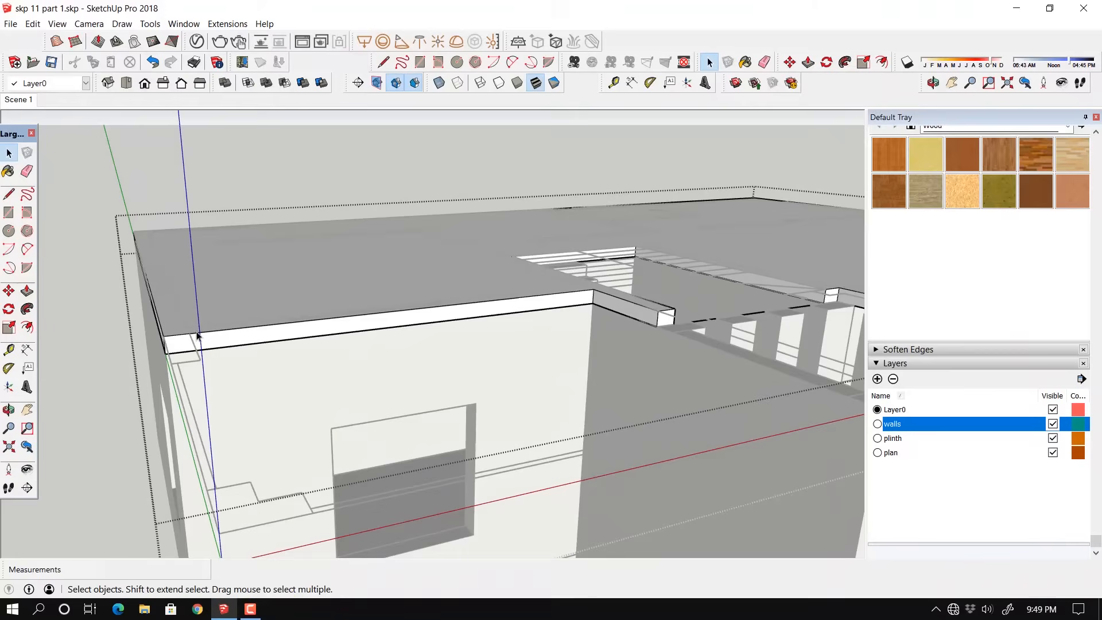
left_click(30, 291)
left_click_drag(297, 338, 471, 486)
middle_click_drag(471, 486, 347, 425)
Step: Pull the narrow slab face next to the stairwell out about 217 cm to fill the strip along the stair wall
middle_click_drag(527, 451, 332, 372)
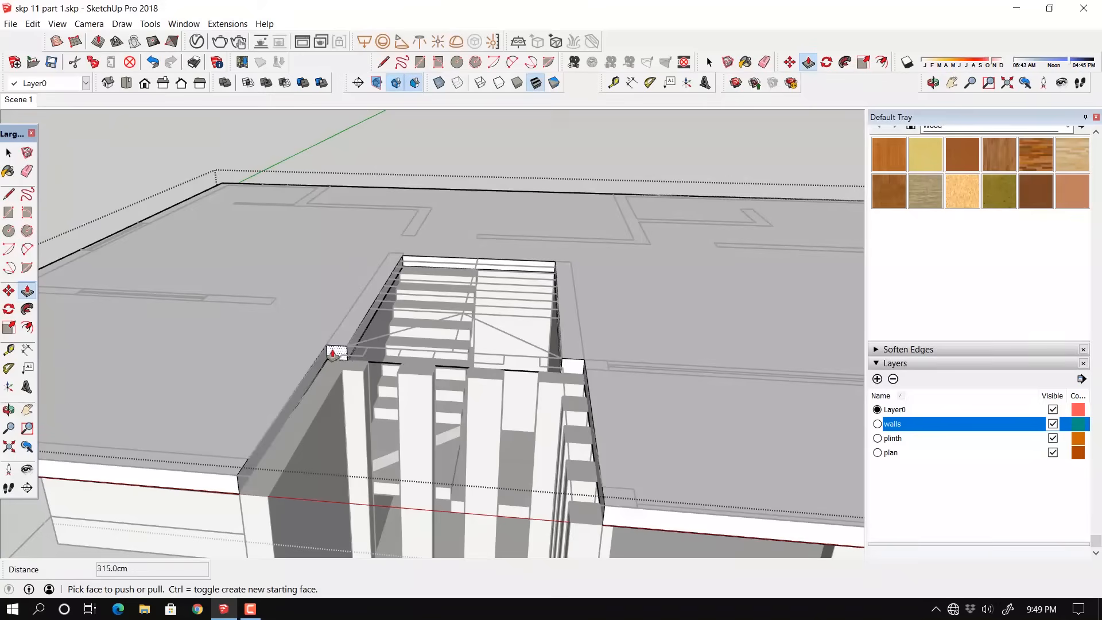
left_click_drag(333, 353, 195, 479)
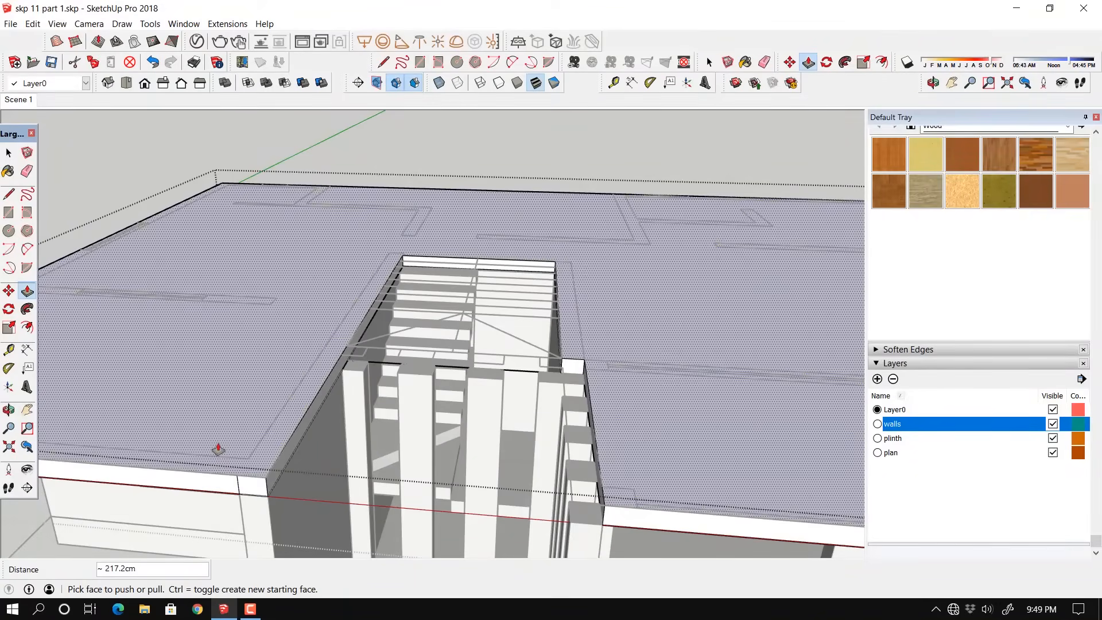
scroll(191, 462, "down", 2)
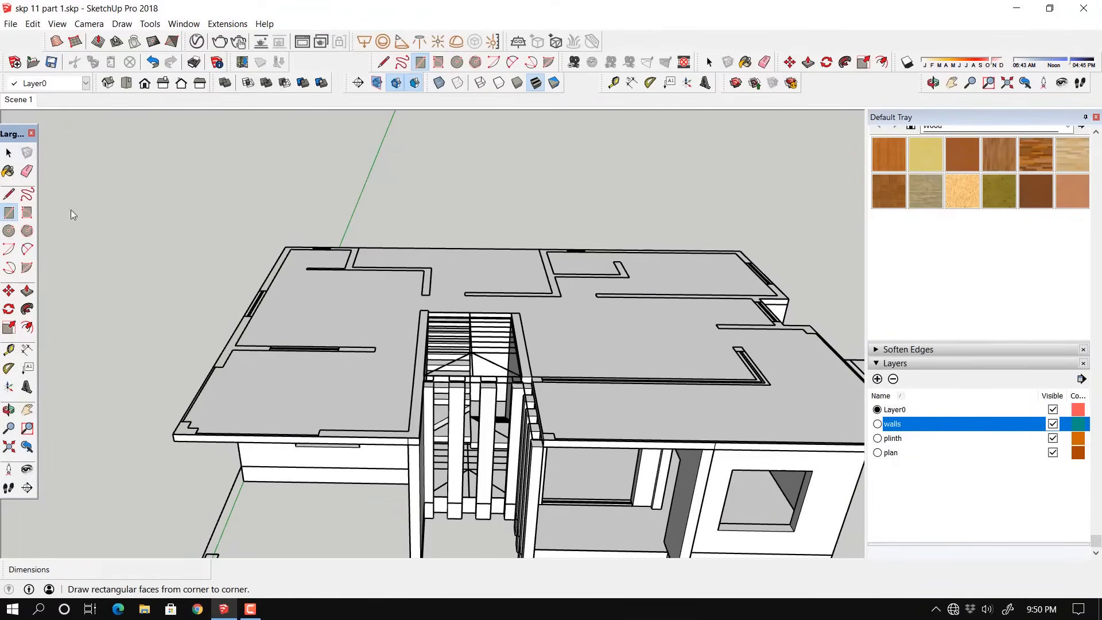
Step: Draw rectangles over the plan's long wall beside the stair flight and the short front wall segment joining it
scroll(427, 307, "up", 2)
left_click(415, 310)
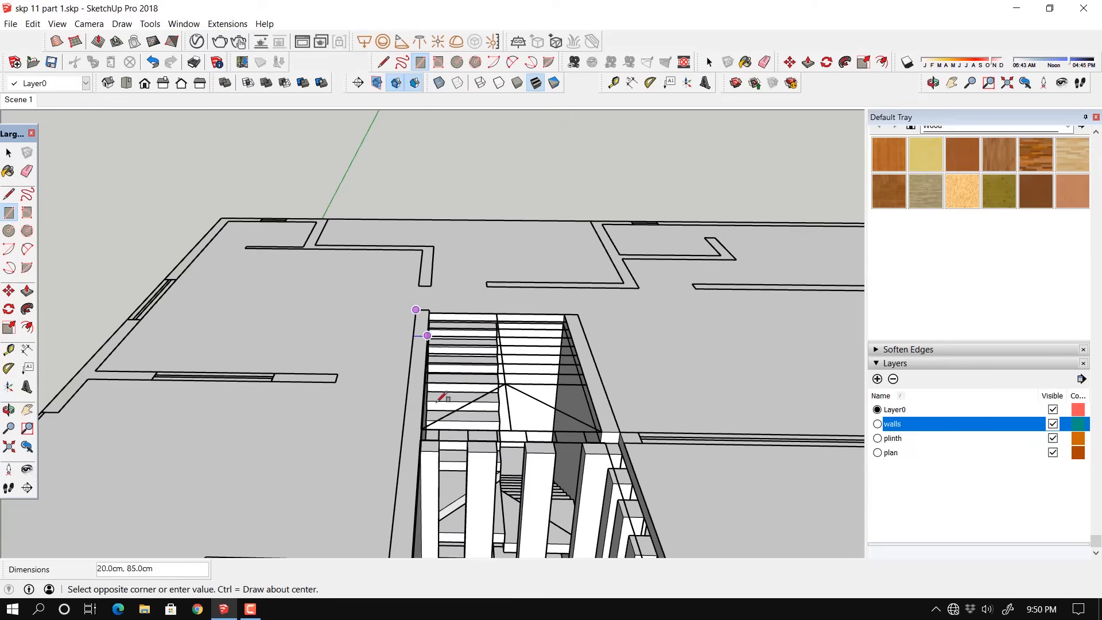
middle_click_drag(423, 408, 449, 355)
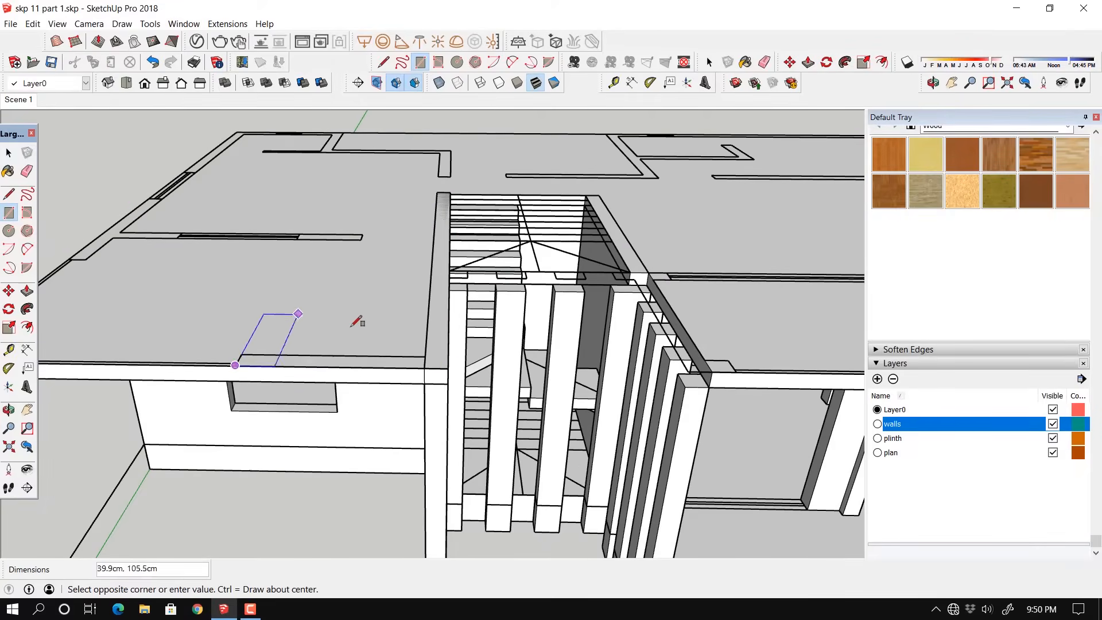
mouse_move(425, 356)
middle_mouse_down()
mouse_move(437, 310)
mouse_move(256, 510)
middle_mouse_up()
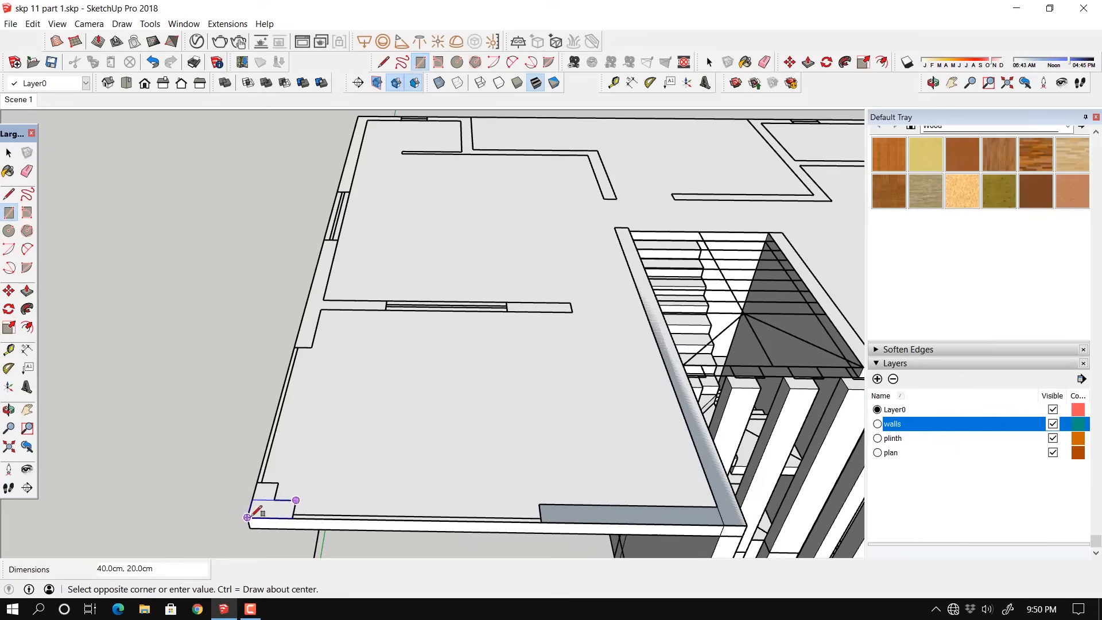
Step: Trace rectangles over the front corner pier, the windowed outer side wall and the windowed partition branching off it
left_click(274, 499)
middle_click_drag(358, 117, 346, 179, "shift")
left_click(347, 179)
left_click(293, 457)
left_click(306, 401)
left_click(553, 413)
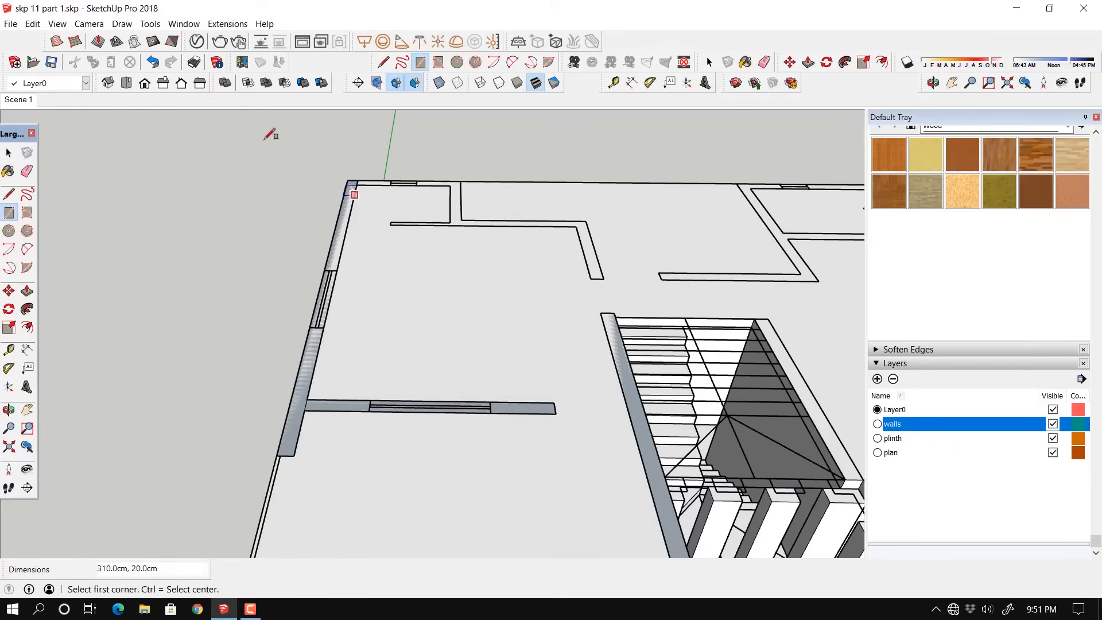
Step: Switch to the top view and trace the walls of the small rear corner room and the adjoining L-shaped partition with rectangles
left_click(126, 82)
scroll(298, 273, "up", 3)
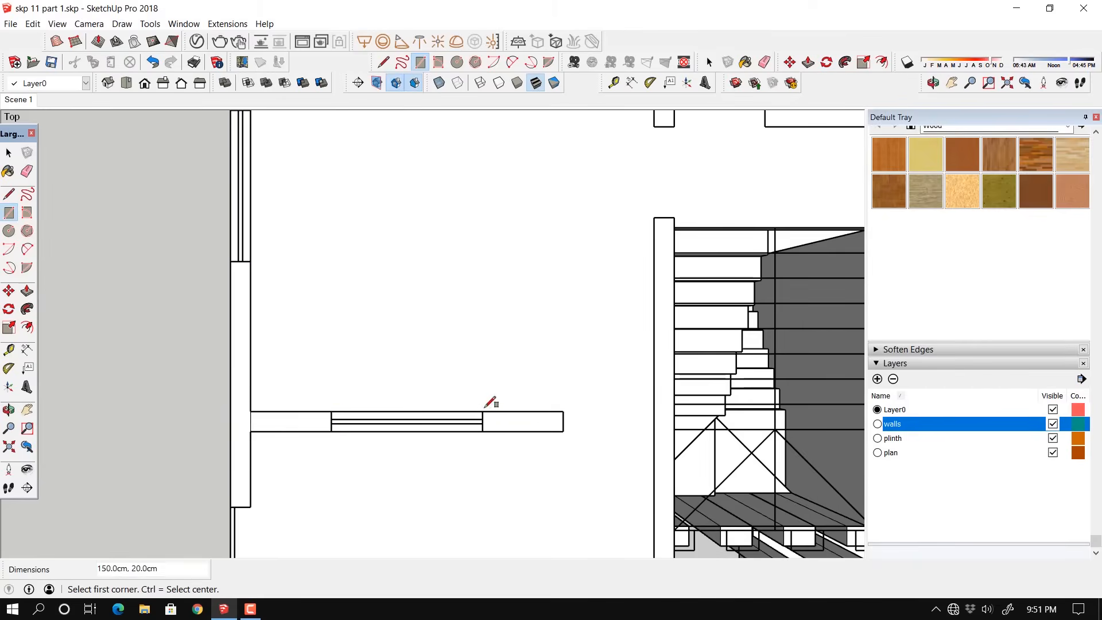
middle_click_drag(251, 115, 255, 559, "shift")
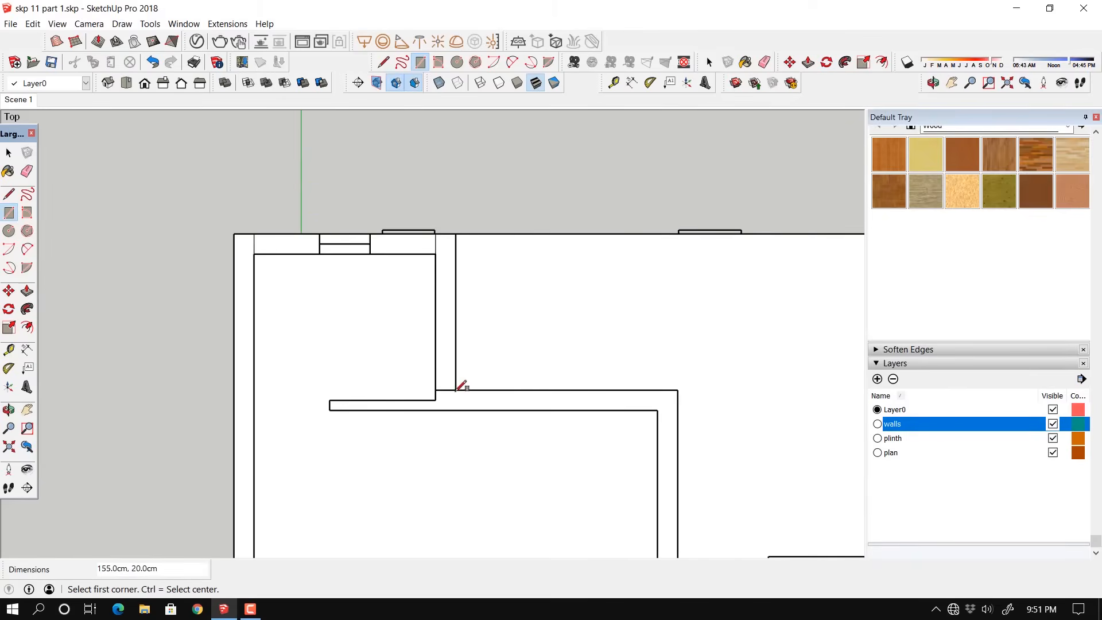
left_click(657, 410)
scroll(657, 411, "down", 2)
left_click(576, 320)
left_click(562, 449)
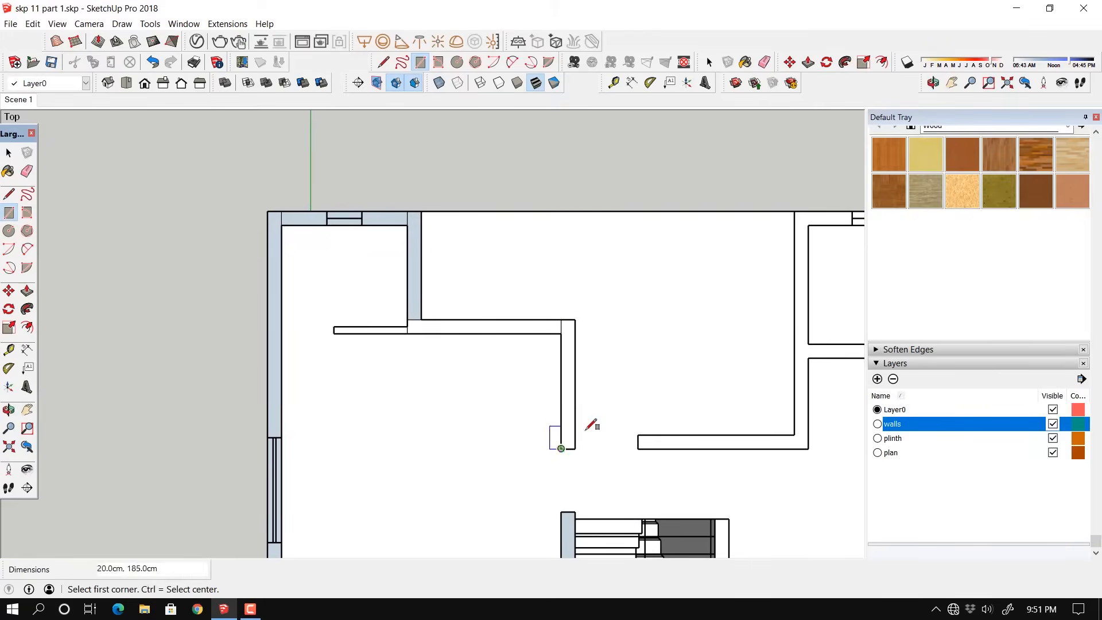
Step: Trace rectangles over the wall behind the stairwell and the perpendicular wall running from it to the rear edge
left_click(638, 435)
left_click(809, 449)
middle_click_drag(808, 449, 627, 458, "shift")
left_click(613, 220)
left_click(626, 444)
Step: Draw rectangles over the two short partitions forming the small room inside the second rear bedroom
left_click(627, 353)
left_click(766, 367)
left_click(752, 287)
left_click(767, 353)
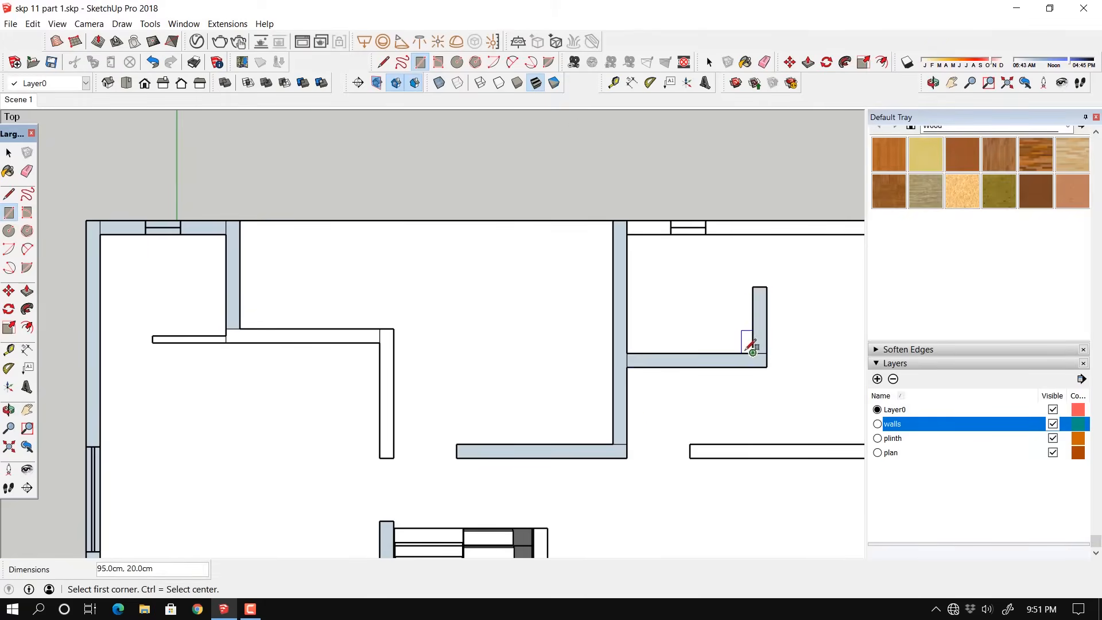
Step: Trace the second rear bedroom's outer rear wall and its 340 by 20 cm windowed side wall with rectangles
middle_click_drag(752, 350, 486, 401, "shift")
left_click(360, 271)
left_click(745, 284)
middle_click_drag(604, 309, 462, 288, "shift")
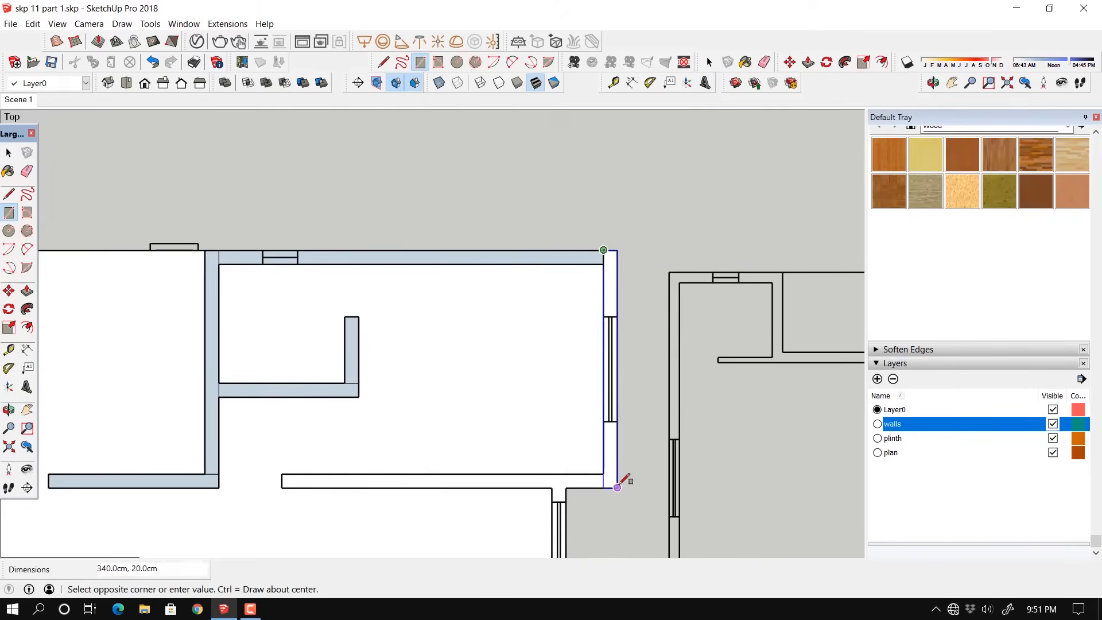
left_click(622, 481)
left_click(573, 323)
Step: Trace the windowed wall in front of the second bedroom, the partition meeting it and the small pier at the outer edge
middle_click_drag(629, 376, 592, 176, "shift")
left_click(588, 413)
left_click(432, 361)
left_click(583, 349)
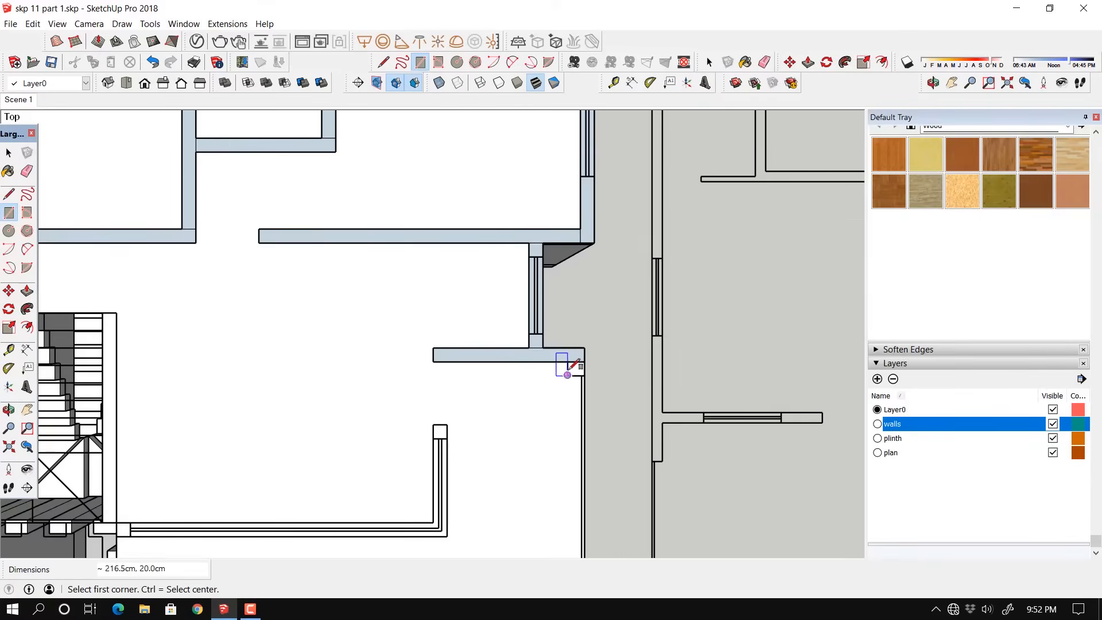
left_click(567, 376)
left_click(583, 362)
Step: Draw rectangles over the front terrace's corner piers and the square posts at the ends of the L-shaped railing
scroll(560, 337, "down", 2)
scroll(527, 447, "up", 3)
left_click(572, 449)
middle_click_drag(115, 437, 373, 468, "shift")
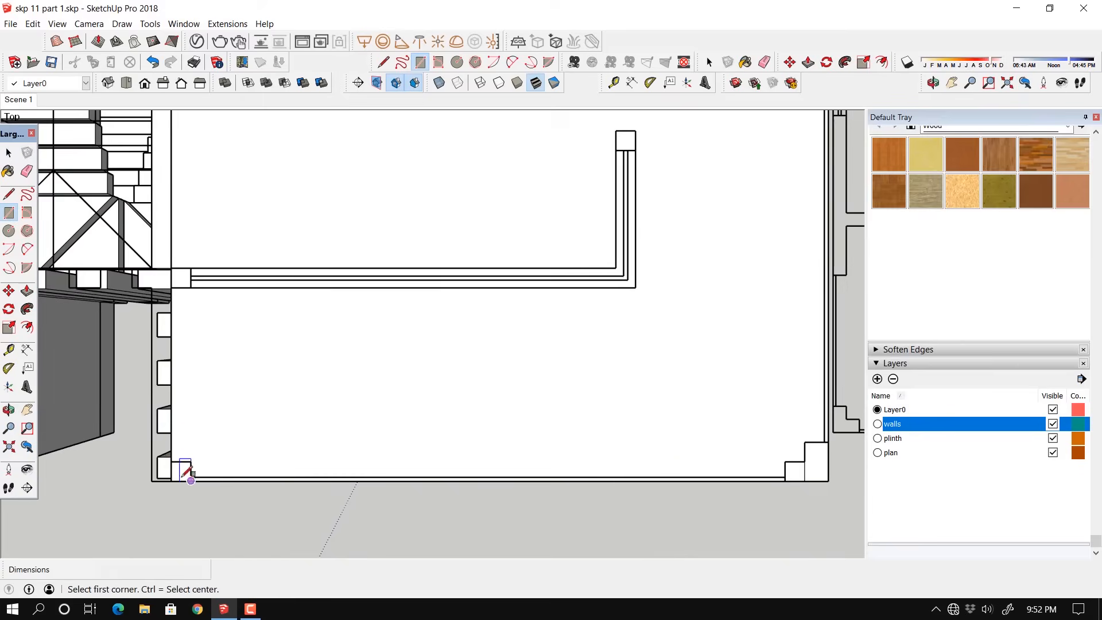
middle_click_drag(353, 394, 338, 514, "shift")
left_click(166, 406)
left_click(621, 269)
Step: Trace a rectangle over the second stair wall, on the terrace side of the stairwell
middle_click_drag(172, 150, 436, 232, "shift")
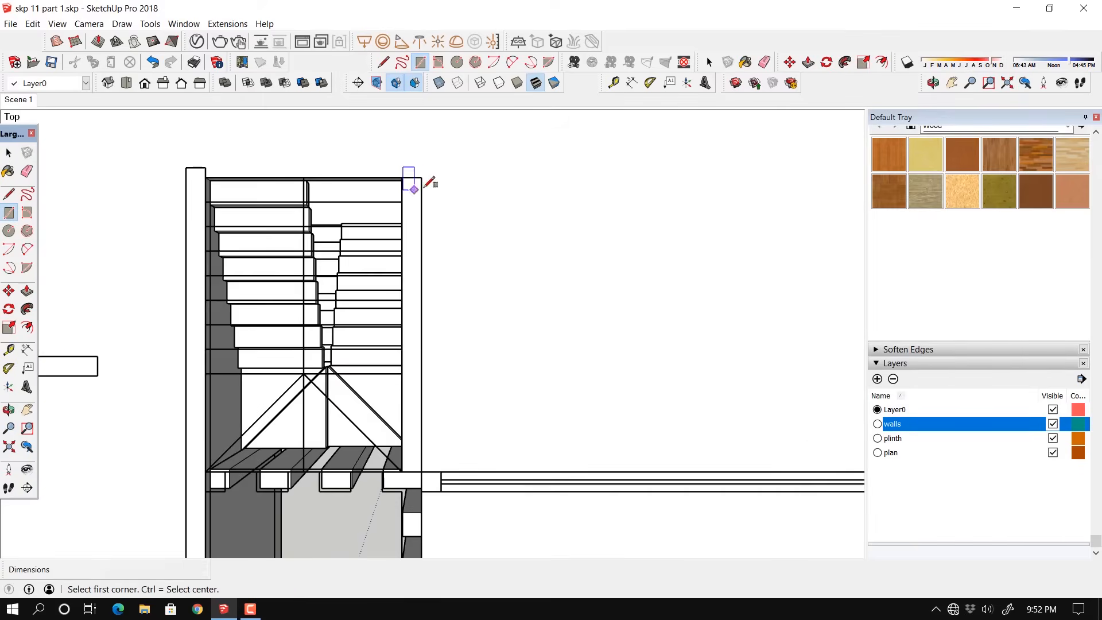
left_click(420, 180)
left_click(402, 469)
scroll(436, 402, "down", 3)
mouse_move(442, 390)
middle_mouse_down()
mouse_move(461, 310)
mouse_move(586, 273)
middle_mouse_up()
scroll(570, 339, "down", 3)
middle_click_drag(571, 339, 562, 315)
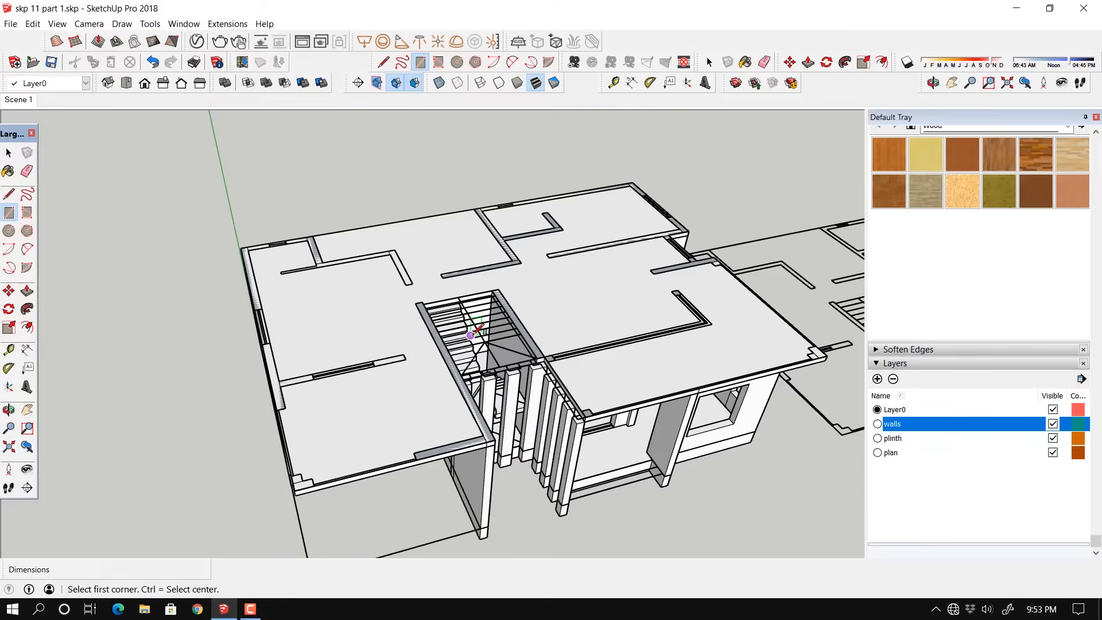
Step: Extrude the traced stair wall and its adjoining front wall segment 300 cm upward with Push/Pull
key("p")
scroll(434, 355, "up", 5)
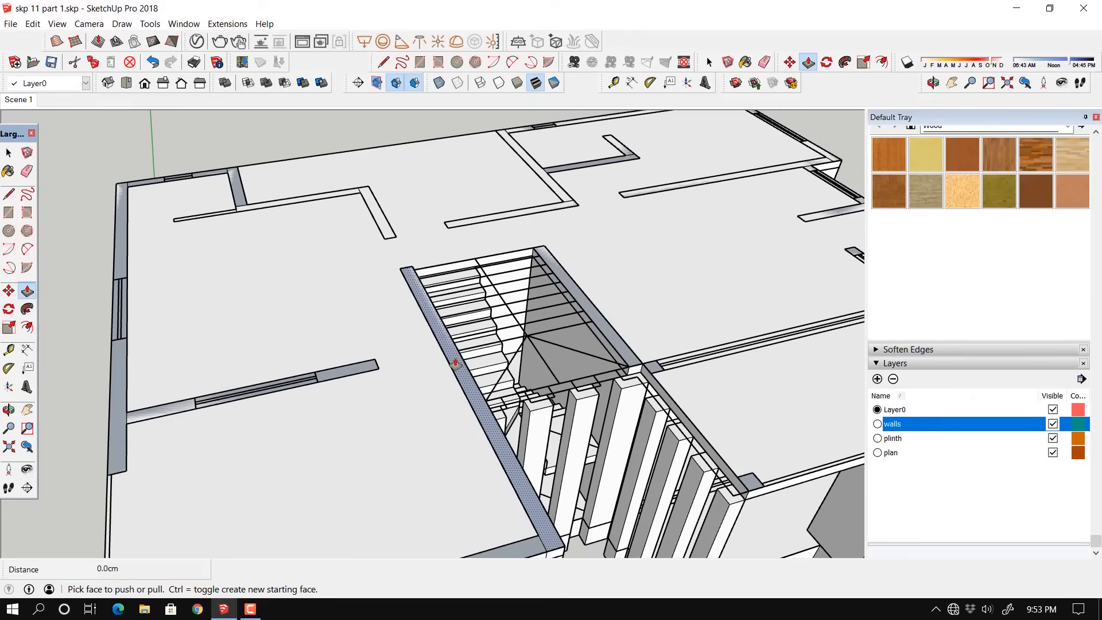
left_click(454, 362)
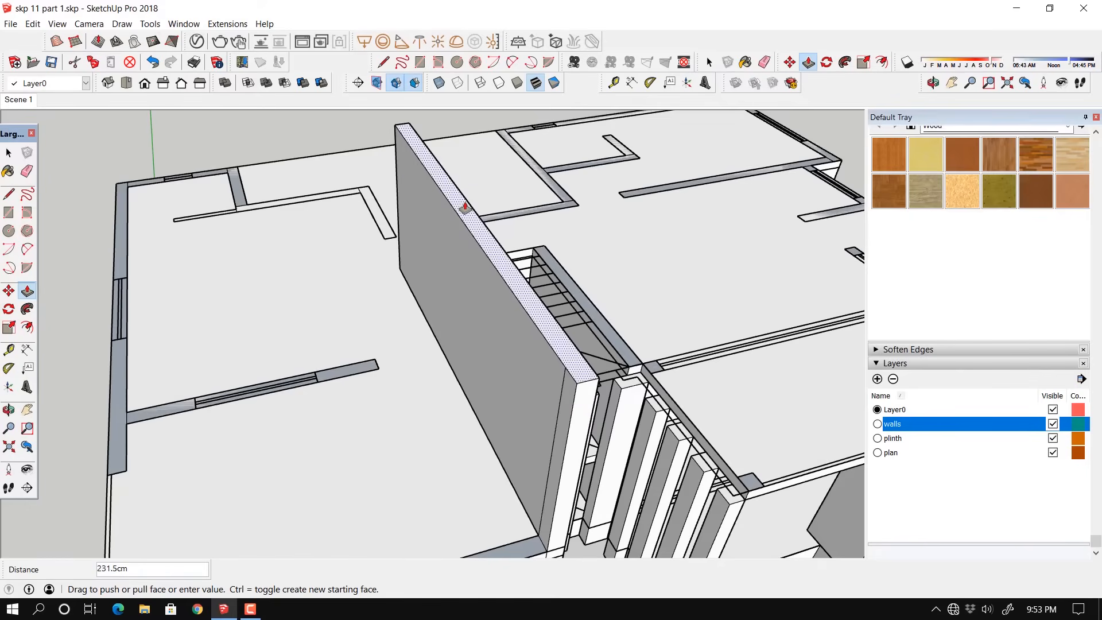
key("Return")
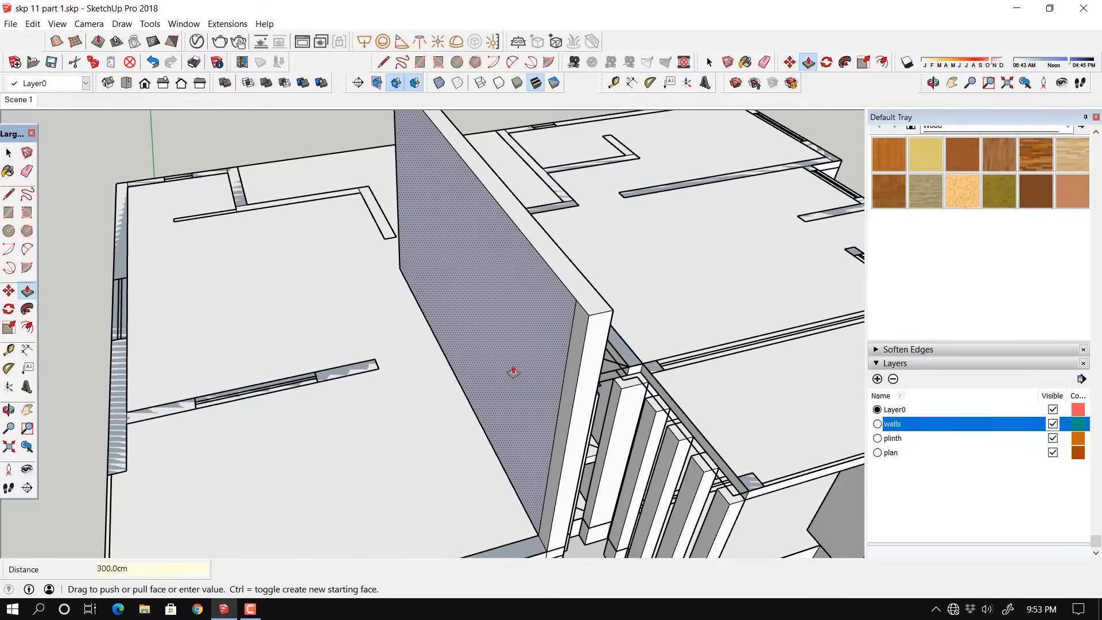
middle_click_drag(477, 394, 635, 392)
scroll(502, 442, "down", 2)
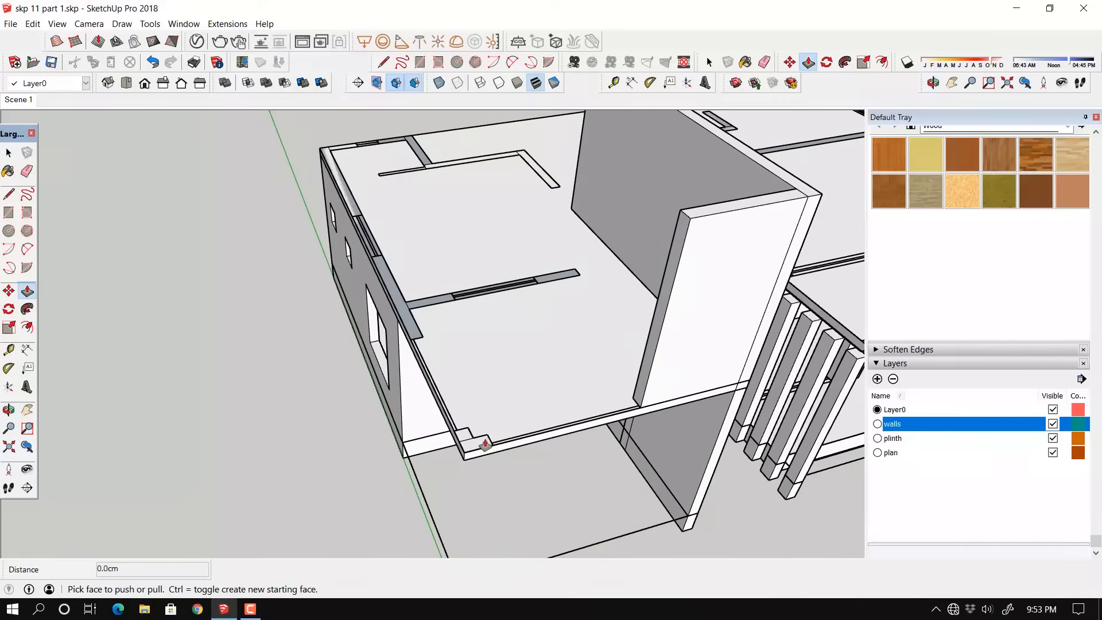
Step: Extrude the notched corner pier at the front balcony's outer corner 300 cm upward with Push/Pull
middle_click_drag(477, 444, 701, 217)
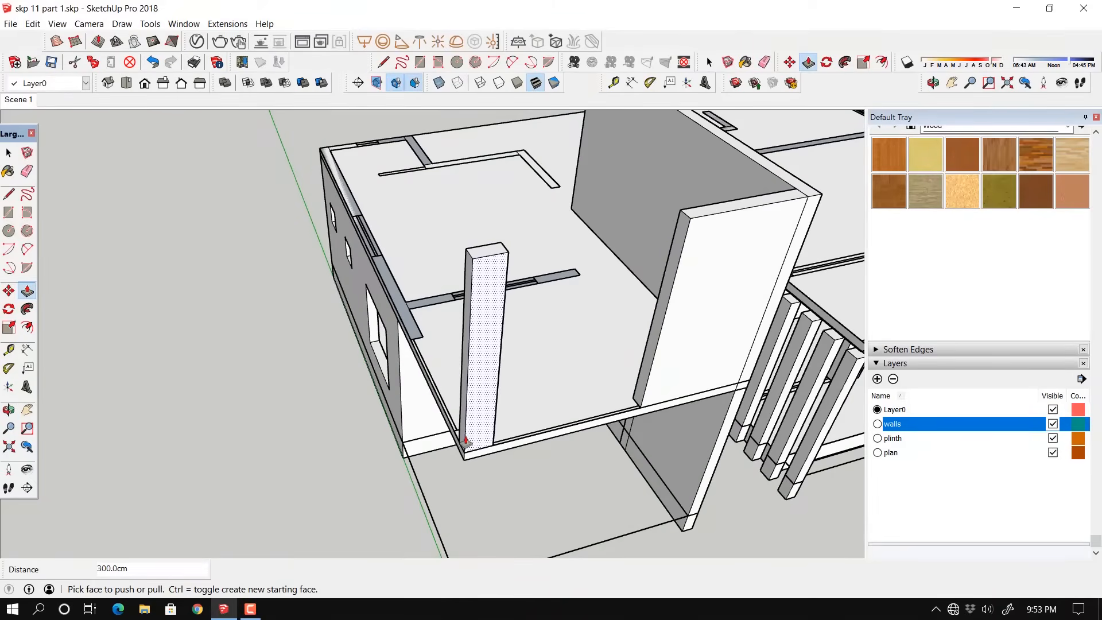
middle_click_drag(455, 442, 670, 465)
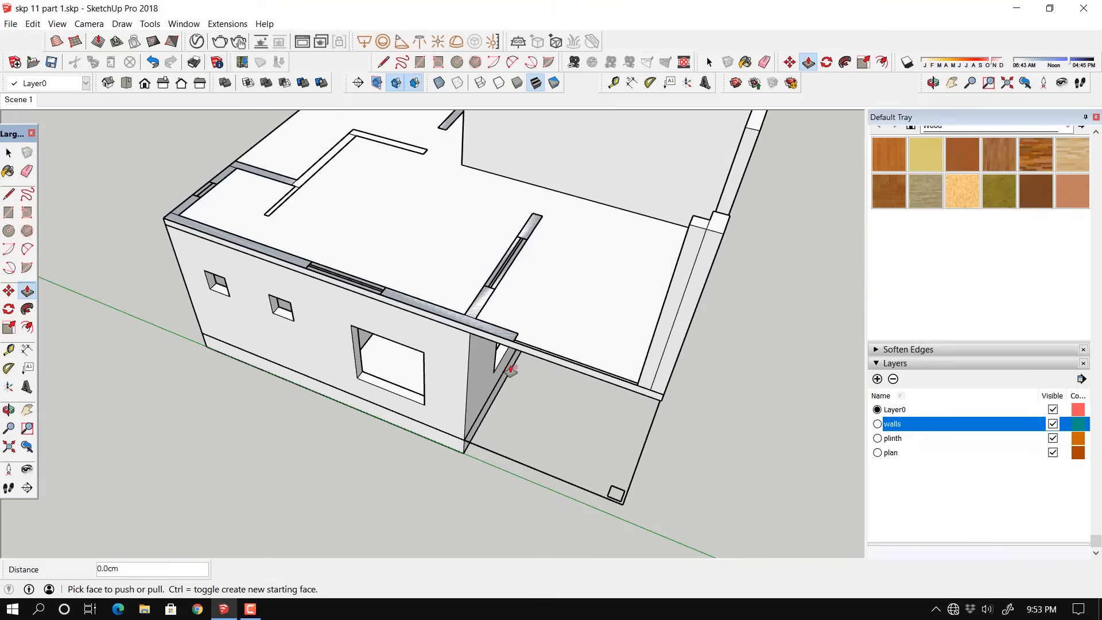
middle_click_drag(511, 370, 513, 434)
Step: Reverse the face of the inner wall segment beside the balcony partition's window and extrude it 300 cm upward
left_click(537, 326)
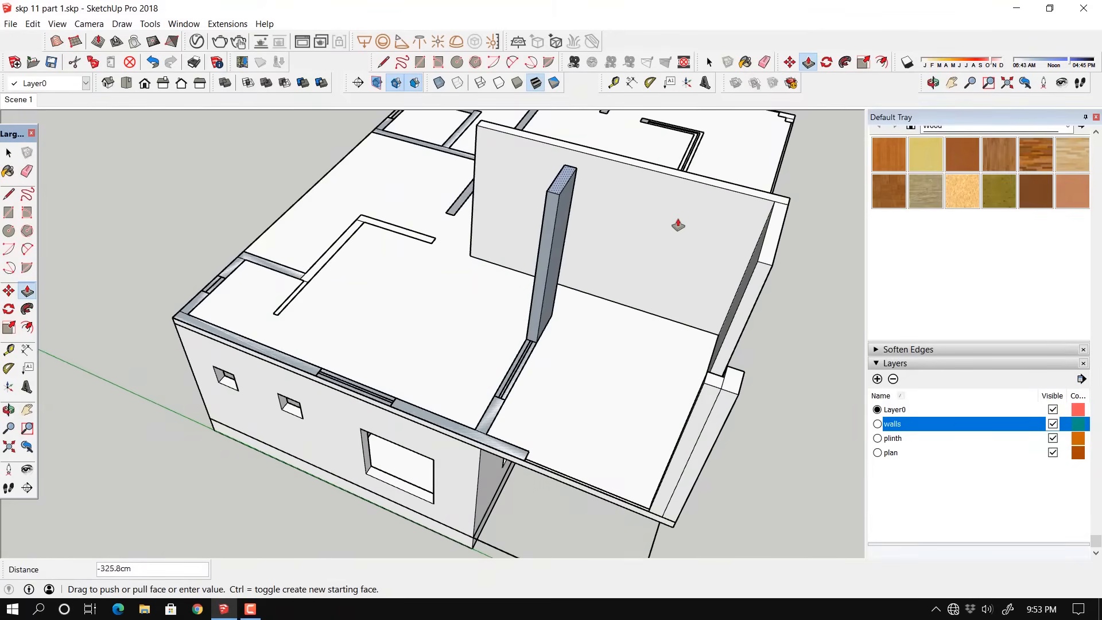
key("Escape")
scroll(549, 323, "up", 5)
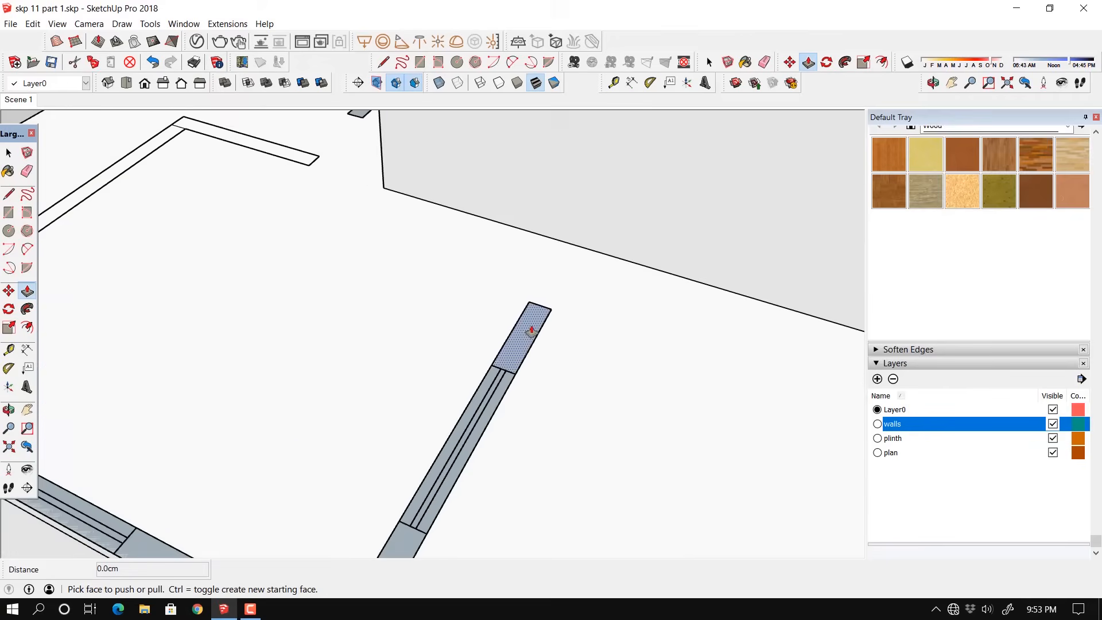
right_click(532, 331)
left_click(573, 449)
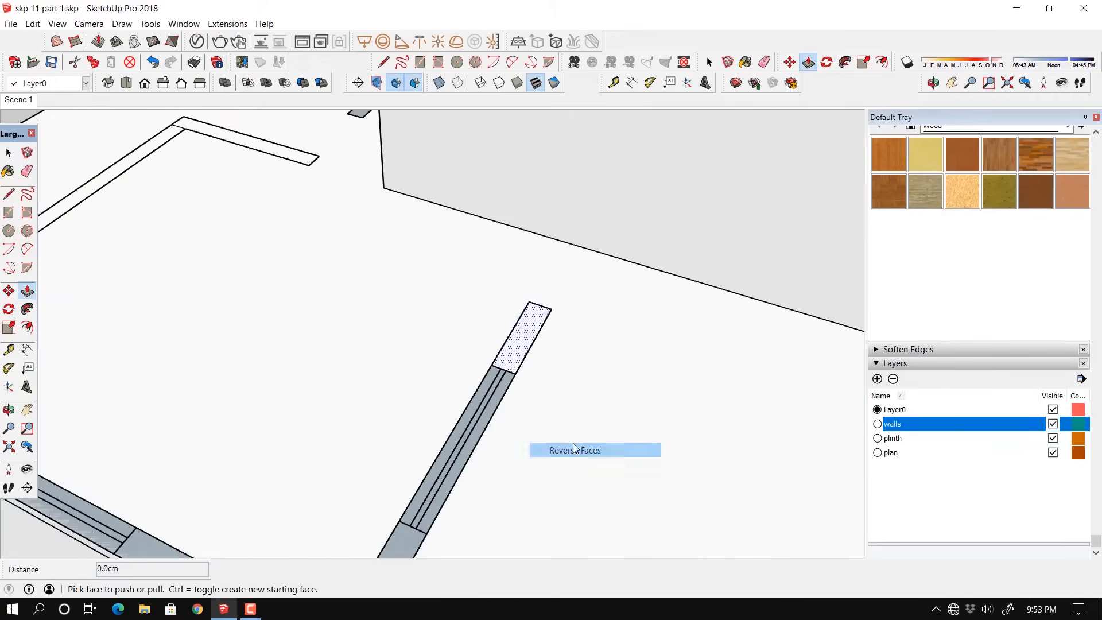
scroll(545, 380, "down", 6)
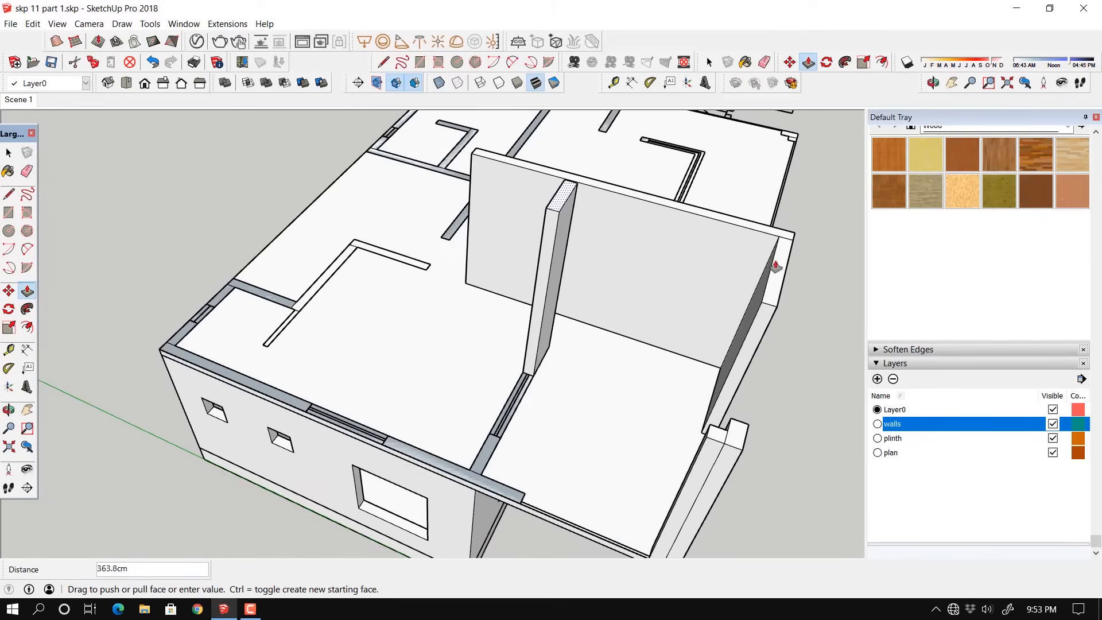
left_click(777, 248)
Step: Reverse the faces of the balcony partition's outer segment and of the exterior wall around the side corner
scroll(489, 455, "up", 3)
scroll(489, 454, "up", 1)
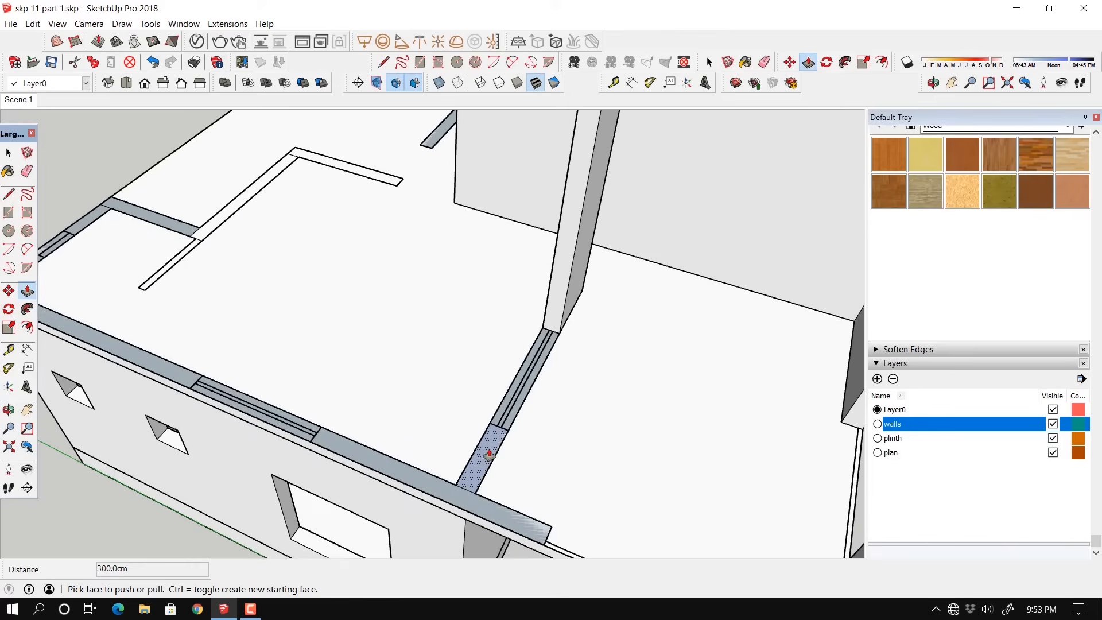
key("e")
right_click(470, 486)
left_click(494, 391)
middle_click_drag(488, 407, 654, 428, "shift")
scroll(175, 285, "up", 3)
right_click(169, 284)
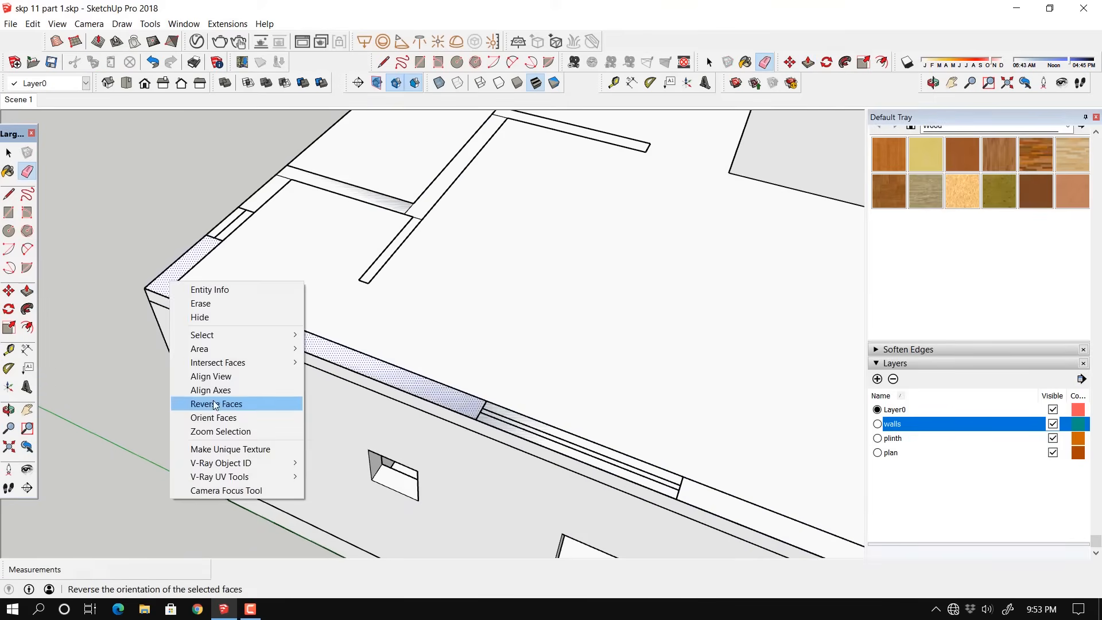
left_click(214, 404)
Step: Reverse the faces of the bedroom partitions and of the L-shaped bathroom wall joined to the exterior wall
middle_click_drag(282, 195, 279, 336, "shift")
scroll(279, 336, "up", 3)
left_click(278, 336)
left_click(463, 396)
right_click(432, 383)
left_click(481, 294)
mouse_move(556, 293)
middle_mouse_down("shift")
mouse_move(524, 435)
mouse_move(442, 498)
middle_mouse_up("shift")
scroll(676, 269, "up", 3)
middle_click_drag(555, 198, 559, 325, "shift")
left_click(327, 250)
left_click(622, 185)
right_click(613, 223)
left_click(649, 345)
Step: Reverse the remaining grey wall faces around the rear corner bedroom
middle_click_drag(505, 301, 369, 593, "shift")
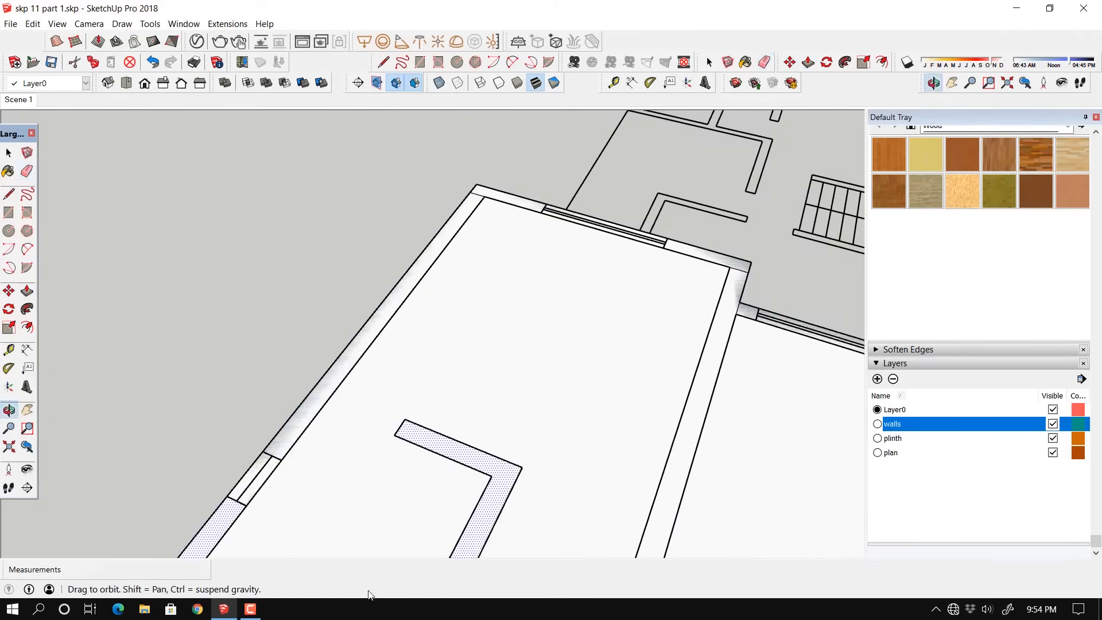
scroll(479, 189, "up", 3)
left_click(472, 192)
right_click(475, 200)
left_click(511, 323)
middle_click_drag(607, 249, 229, 207, "shift")
left_click(493, 360)
scroll(492, 361, "down", 3)
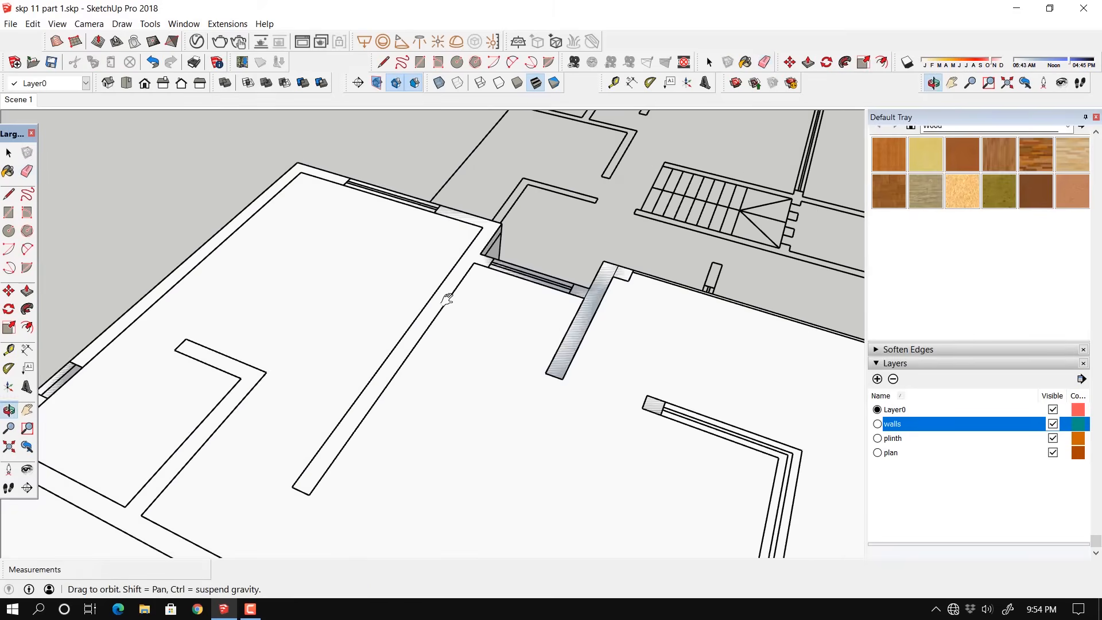
Step: Reverse the faces of the wall stub at the terrace edge and the window wall next to it
left_click(597, 299)
right_click(595, 299)
left_click(637, 420)
right_click(397, 291)
left_click(431, 416)
Step: Reverse the remaining grey wall and pier faces along the terrace
middle_click_drag(581, 270, 458, 311, "shift")
left_click(484, 298)
scroll(499, 321, "down", 2)
middle_click_drag(548, 436, 296, 337, "shift")
scroll(231, 346, "up", 3)
right_click(314, 394)
left_click(360, 298)
Step: Reverse the faces of the window strips in the exterior walls around the rear corner bedroom
mouse_move(144, 198)
middle_mouse_down("shift")
mouse_move(379, 383)
mouse_move(633, 444)
middle_mouse_up("shift")
scroll(522, 275, "up", 4)
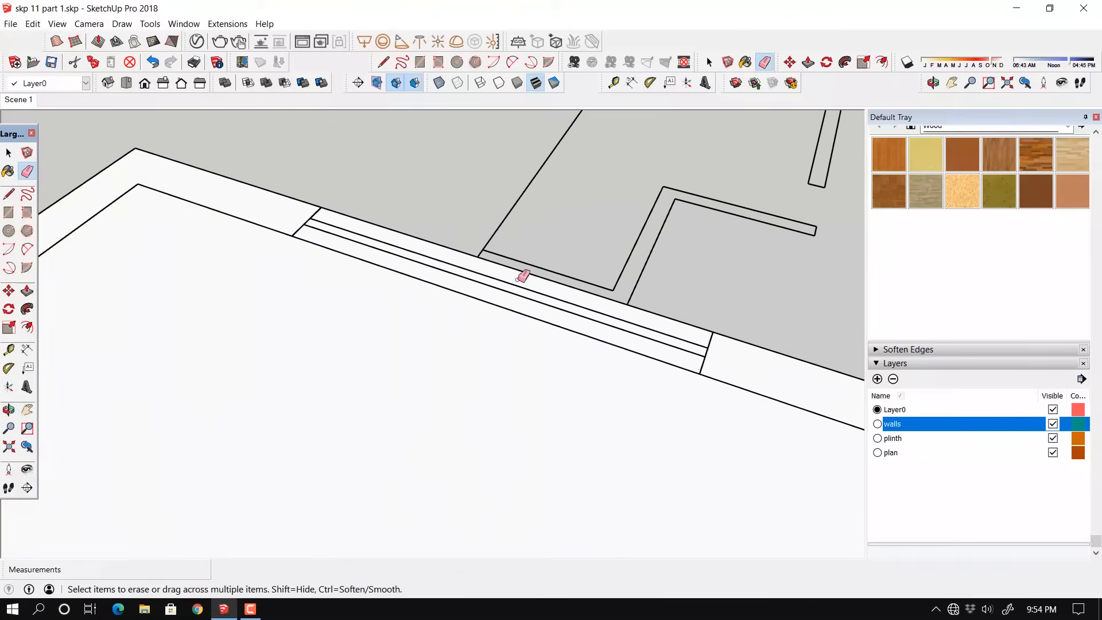
right_click(522, 276)
left_click(556, 401)
scroll(517, 276, "down", 4)
scroll(781, 448, "up", 3)
right_click(667, 373)
left_click(700, 499)
scroll(315, 429, "up", 4)
right_click(337, 367)
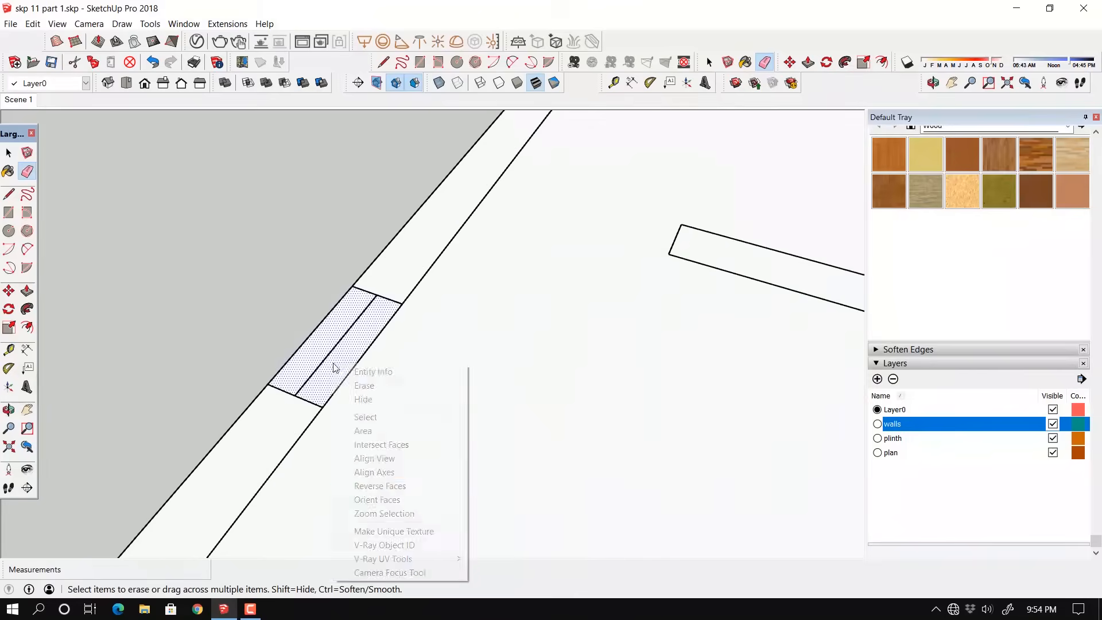
left_click(373, 491)
Step: Reverse the faces of the terrace-side stair wall, the railing's end post and the terrace pier beside the stairs
scroll(356, 344, "down", 4)
middle_click_drag(356, 344, 295, 450)
scroll(298, 402, "up", 3)
right_click(320, 255)
left_click(367, 377)
middle_click_drag(339, 519, 345, 366, "shift")
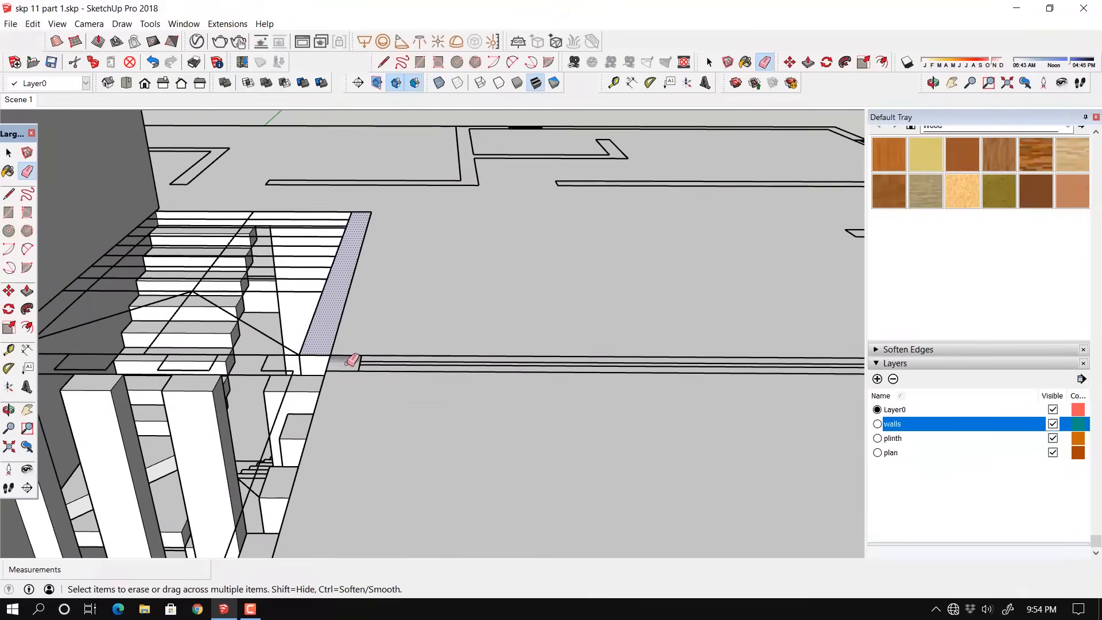
right_click(348, 365)
left_click(396, 488)
scroll(406, 400, "down", 4)
scroll(406, 462, "up", 2)
right_click(379, 458)
left_click(426, 363)
Step: Extrude the front terrace's outer corner pier and the pier beside the stairs 300 cm upward
scroll(439, 383, "down", 3)
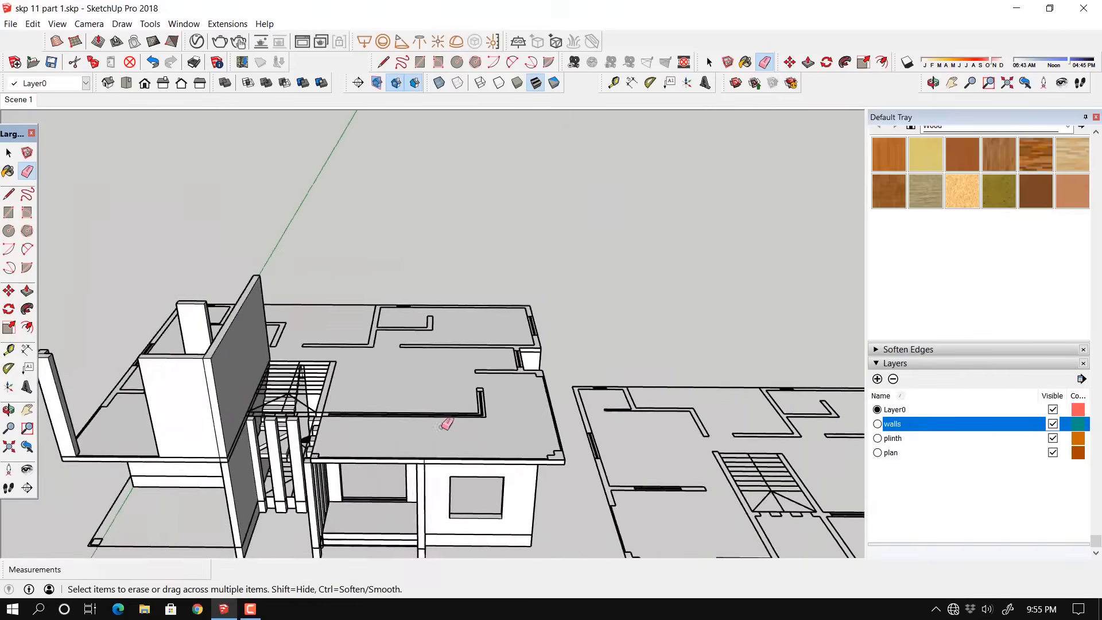
middle_click_drag(445, 421, 510, 427, "shift")
key("p")
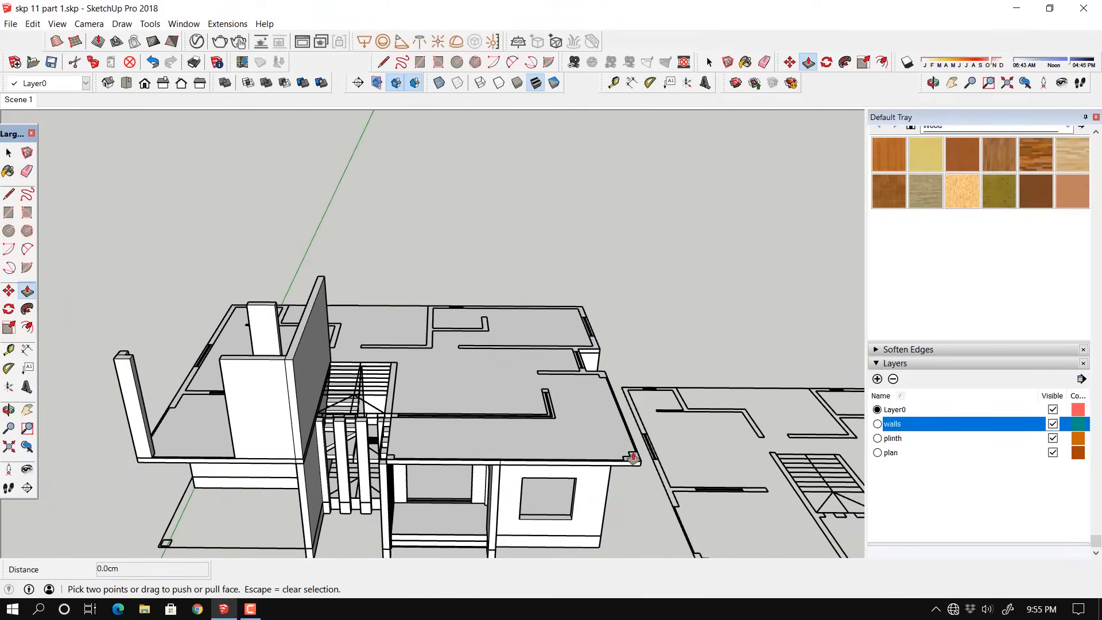
left_click_drag(633, 458, 298, 340)
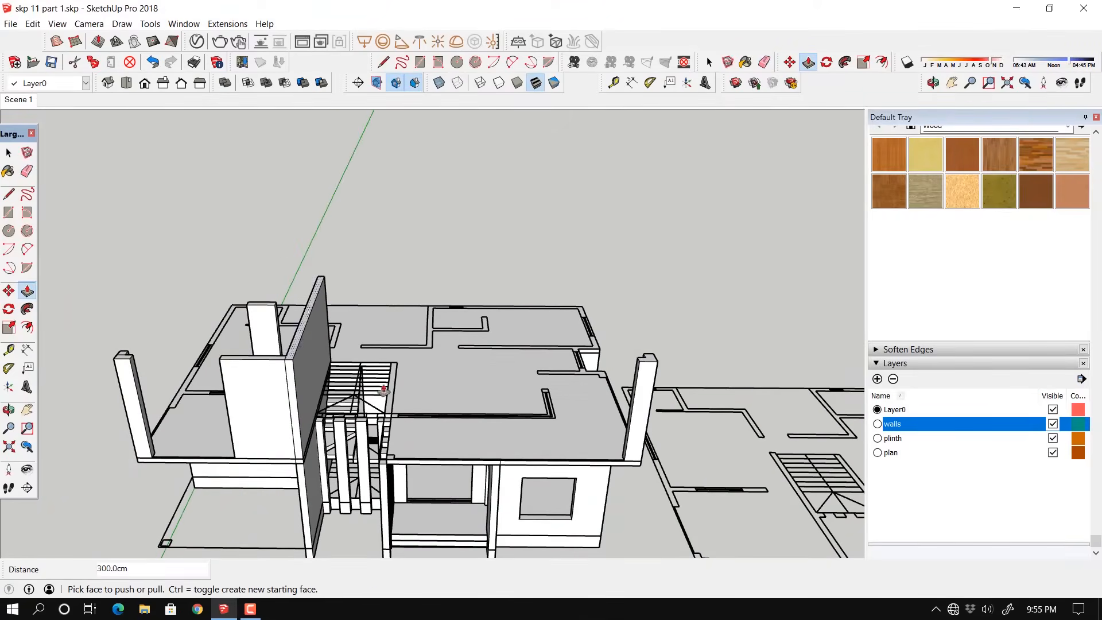
scroll(412, 451, "up", 2)
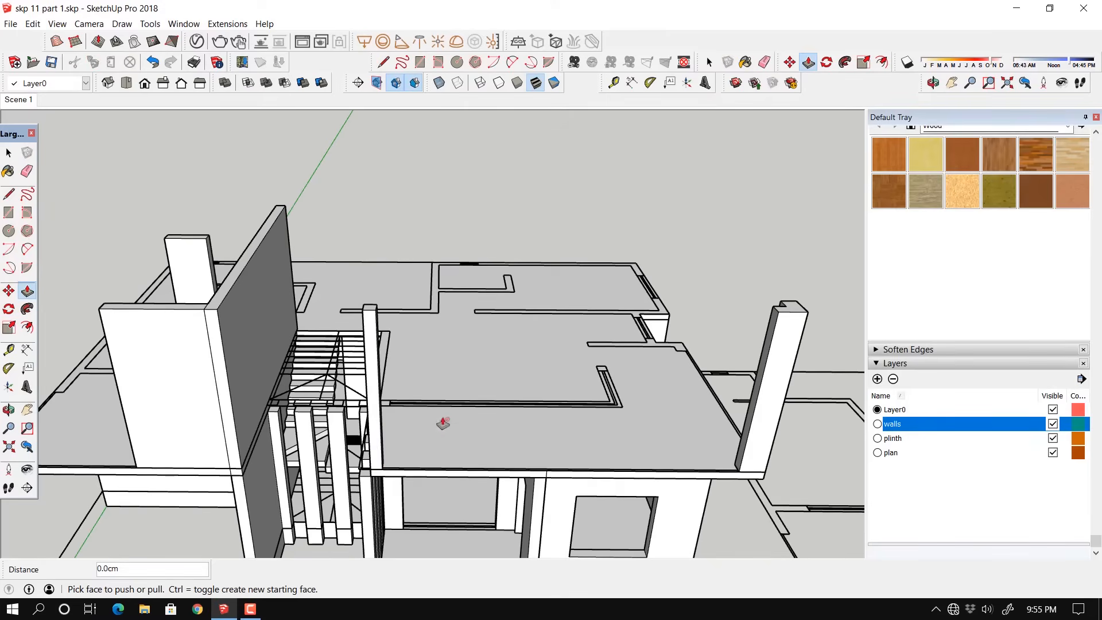
Step: Extrude the terrace-side bedroom's long partition and its corner exterior wall 300 cm upward with Push/Pull
middle_click_drag(442, 423, 361, 400)
middle_click_drag(658, 381, 415, 411)
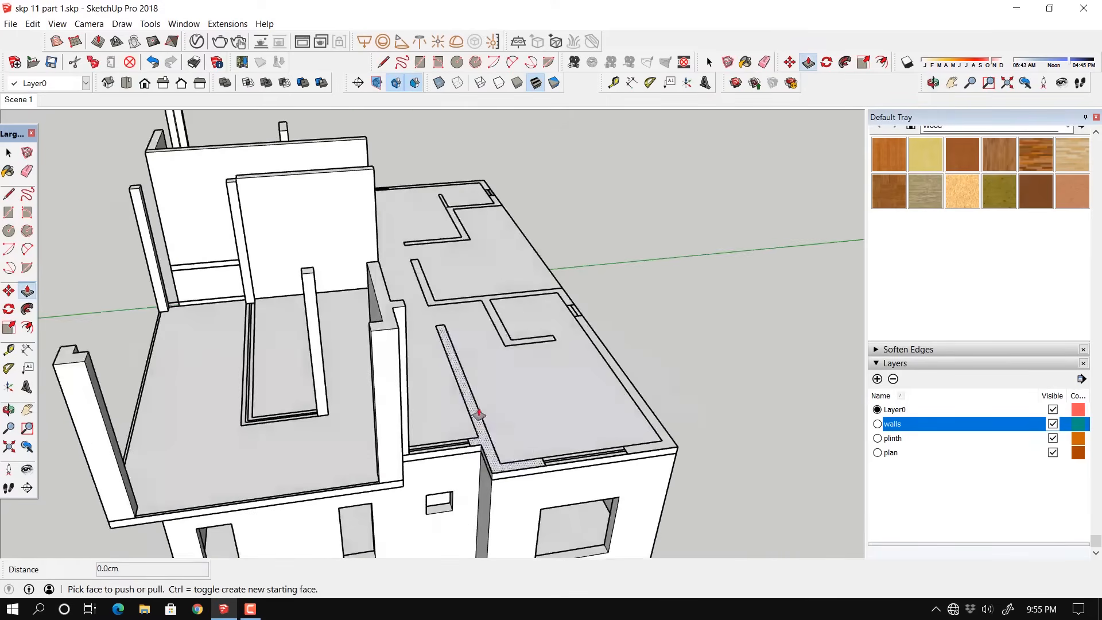
double_click(480, 417)
double_click(664, 448)
Step: Extrude the remaining rear and side exterior wall segments and their joined partitions 300 cm upward
middle_click_drag(663, 448, 402, 372)
double_click(479, 377)
double_click(727, 397)
middle_click_drag(728, 397, 571, 418)
double_click(570, 418)
middle_click_drag(643, 418, 493, 388)
double_click(567, 401)
scroll(418, 386, "down", 3)
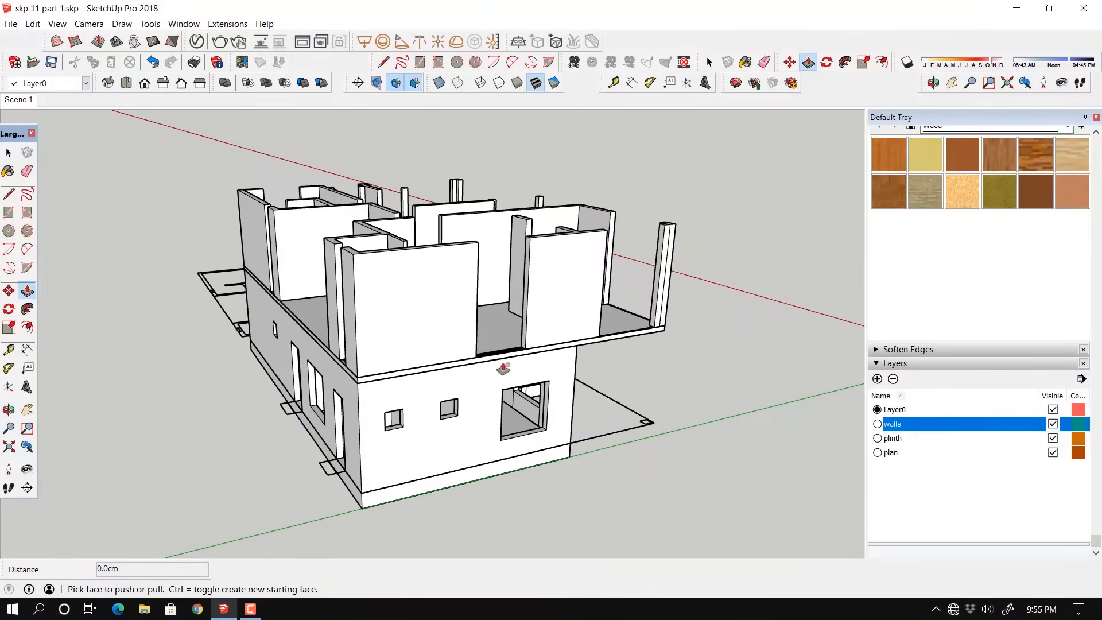
Step: Raise the window strip in the side wall nearest the front balcony 60 cm to form its sill wall
scroll(503, 367, "up", 8)
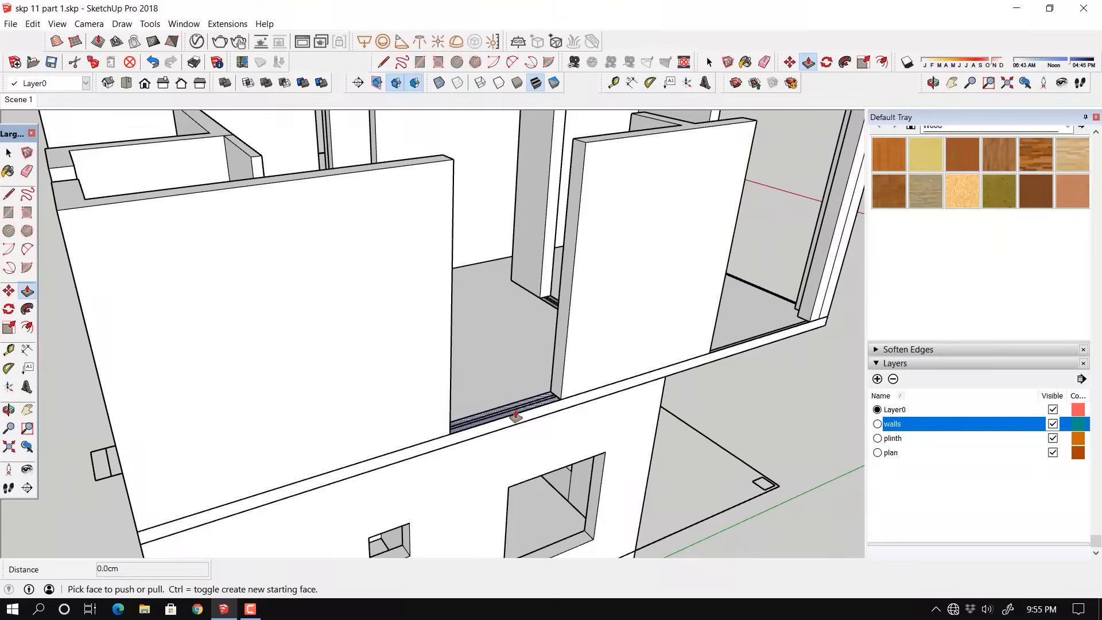
left_click_drag(515, 415, 518, 366)
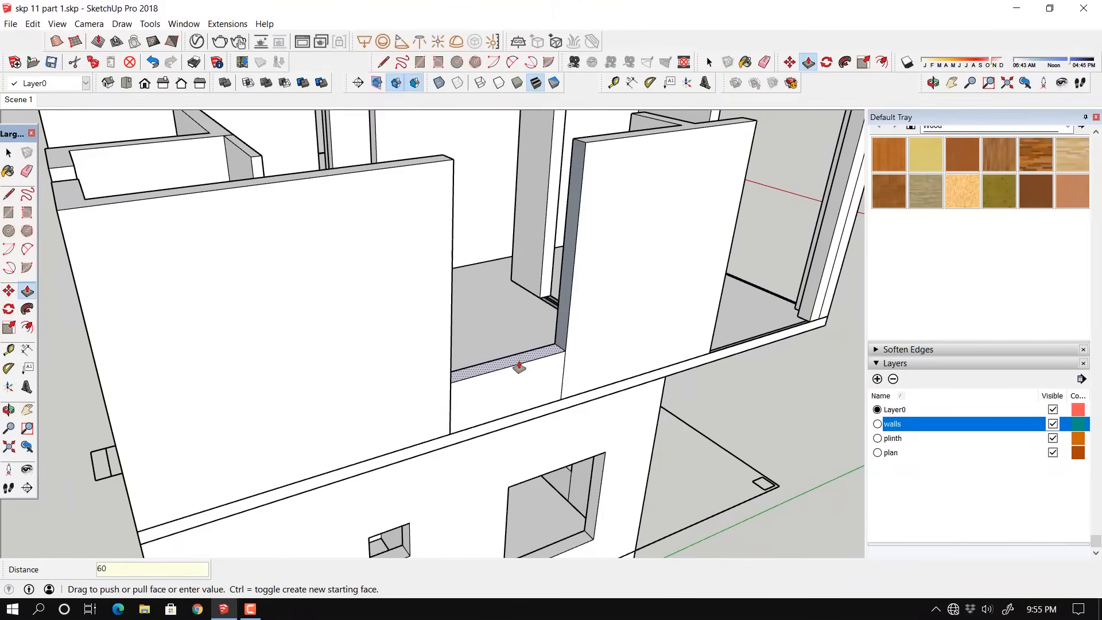
key("Return")
Step: Raise the narrow window strip near the rear wall's corner 160 cm to form a high sill
middle_click_drag(399, 398, 618, 413)
middle_click_drag(527, 411, 486, 334, "shift")
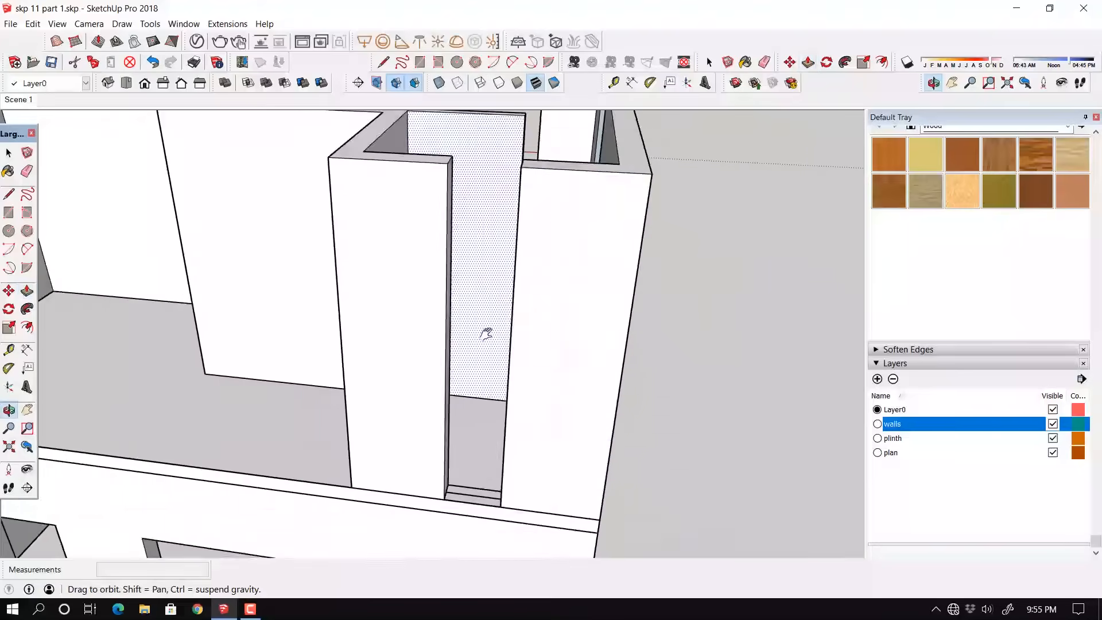
scroll(571, 313, "down", 5)
left_click_drag(556, 367, 561, 277)
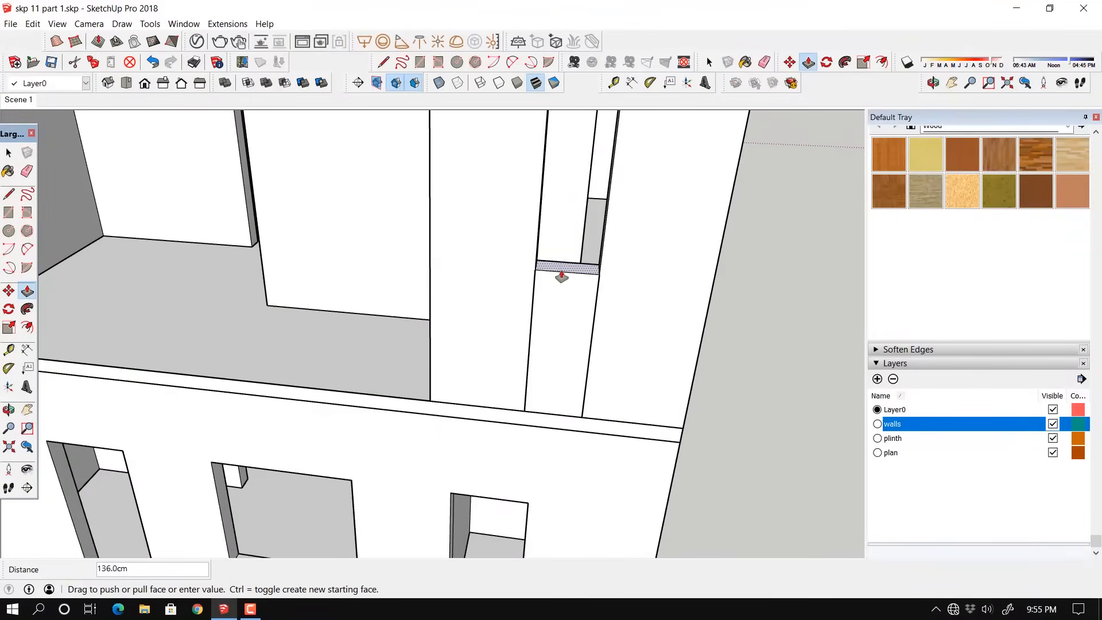
key("Return")
Step: Raise the other narrow window strip along the rear wall 160 cm to form its sill
scroll(566, 278, "down", 6)
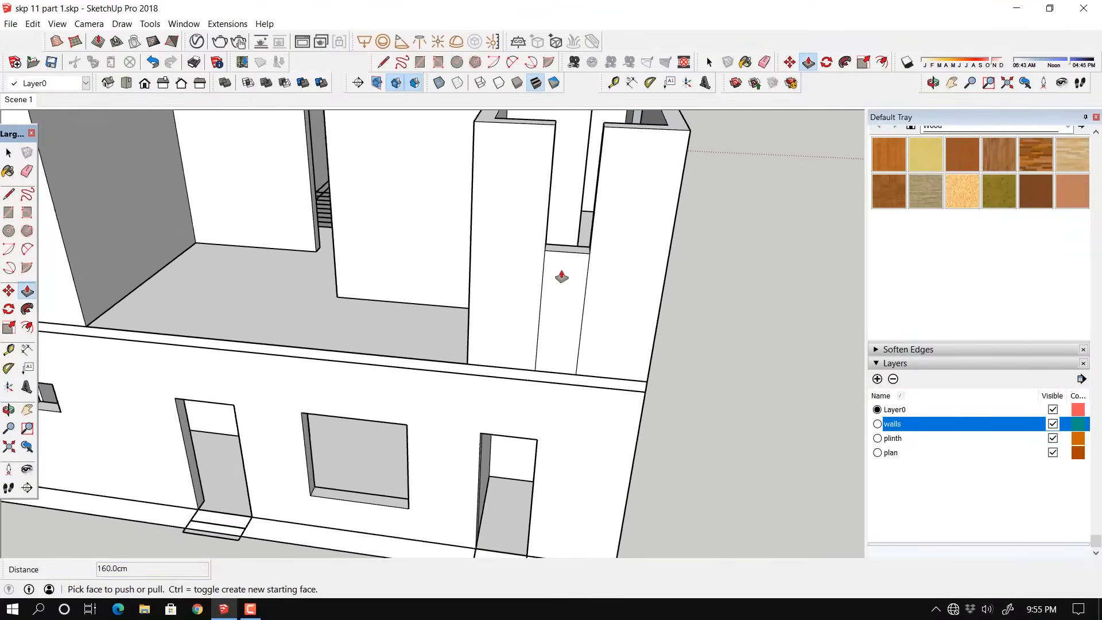
middle_click_drag(518, 280, 541, 413)
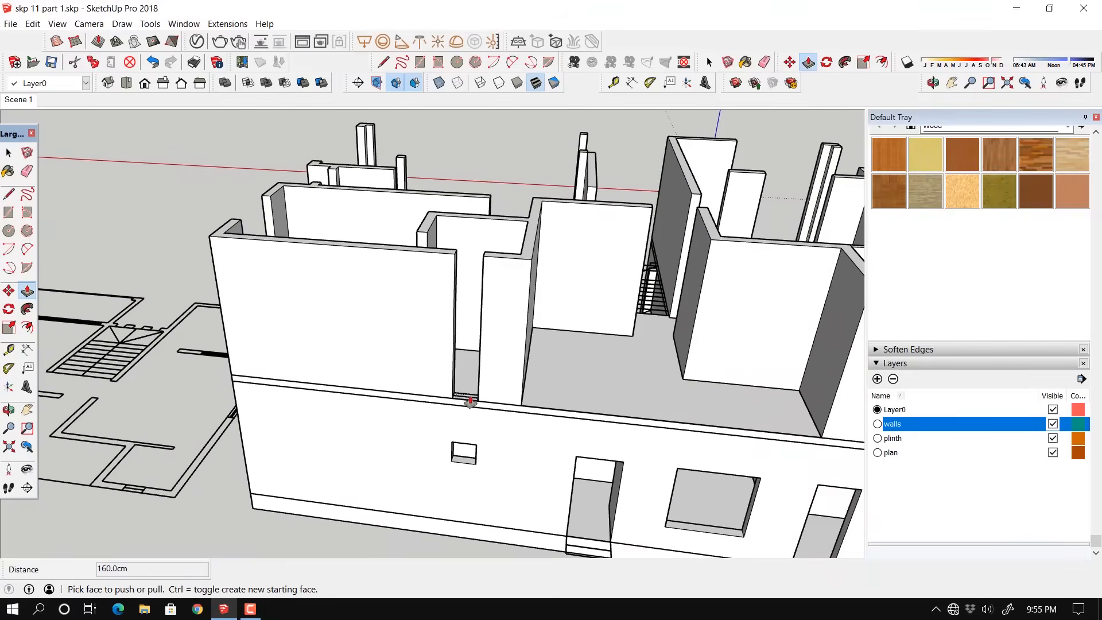
left_click_drag(470, 401, 469, 334)
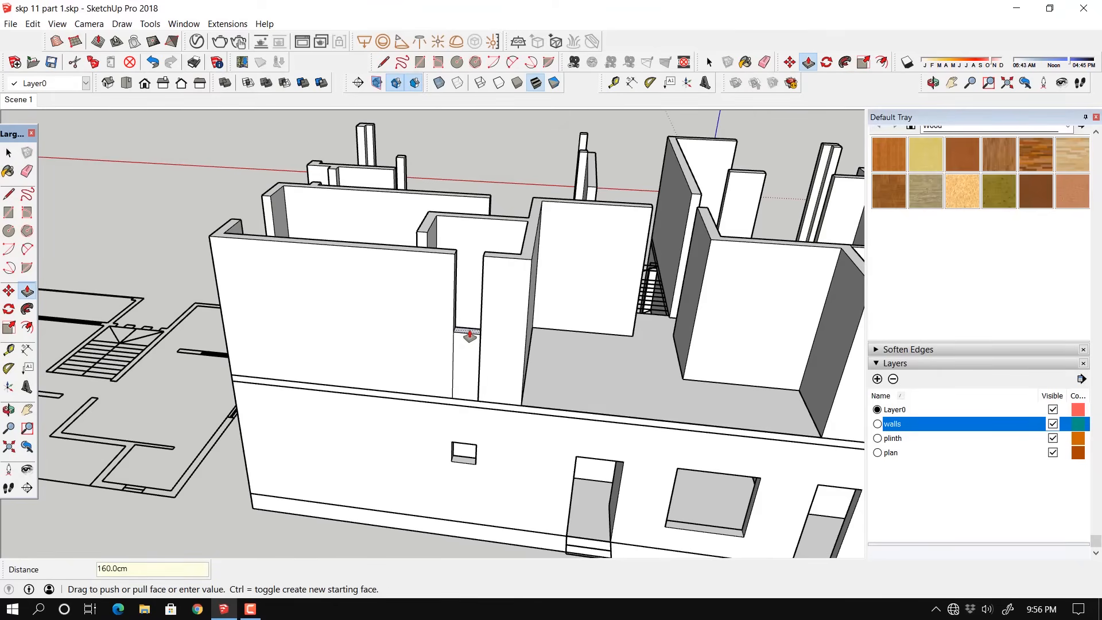
left_click(469, 336)
Step: Raise the remaining wide window strips, including the one in the balcony partition, 60 cm to form sill walls
middle_click_drag(348, 411, 540, 420)
left_click(537, 419)
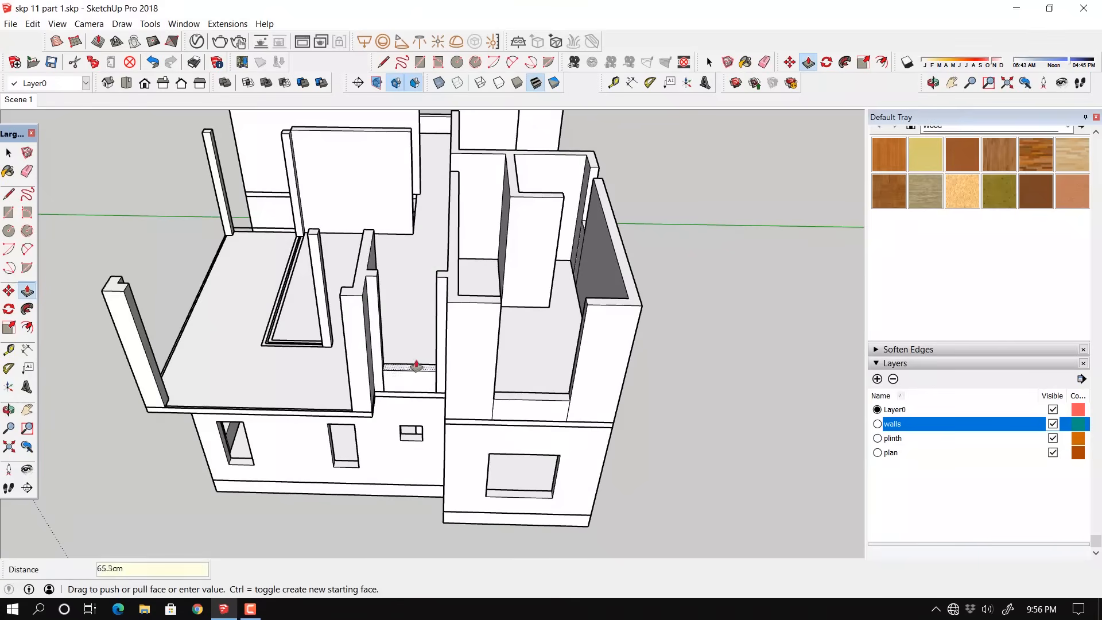
middle_click_drag(417, 366, 238, 392)
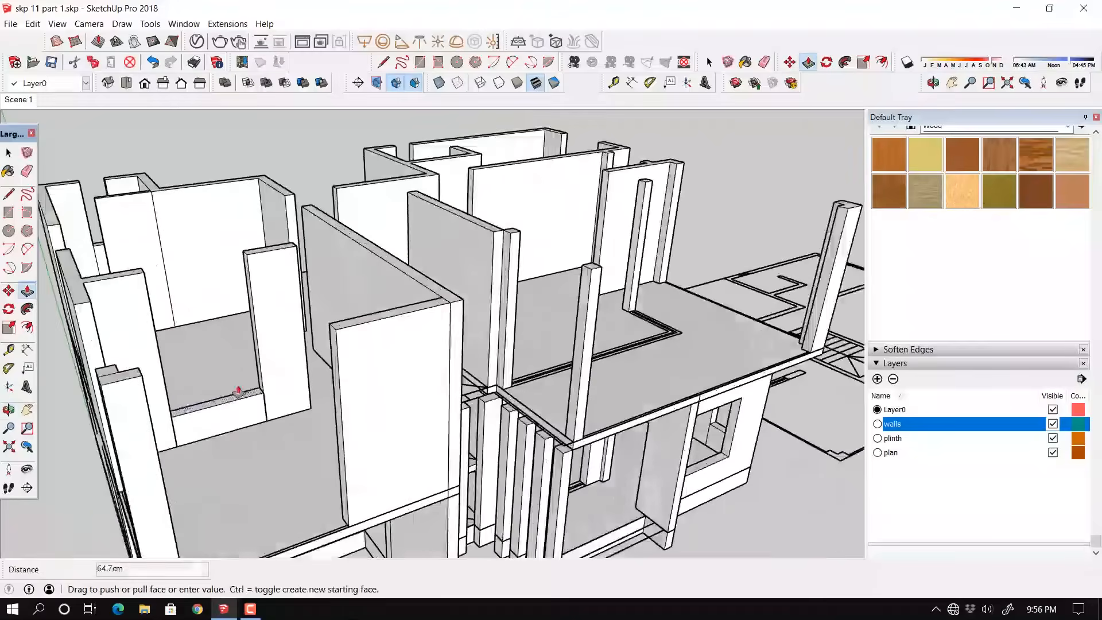
type("60")
key("Return")
Step: Erase the seam edges between the side window's sill wall and the adjoining exterior wall
scroll(202, 422, "down", 1)
middle_click_drag(201, 423, 411, 404)
scroll(409, 403, "up", 1)
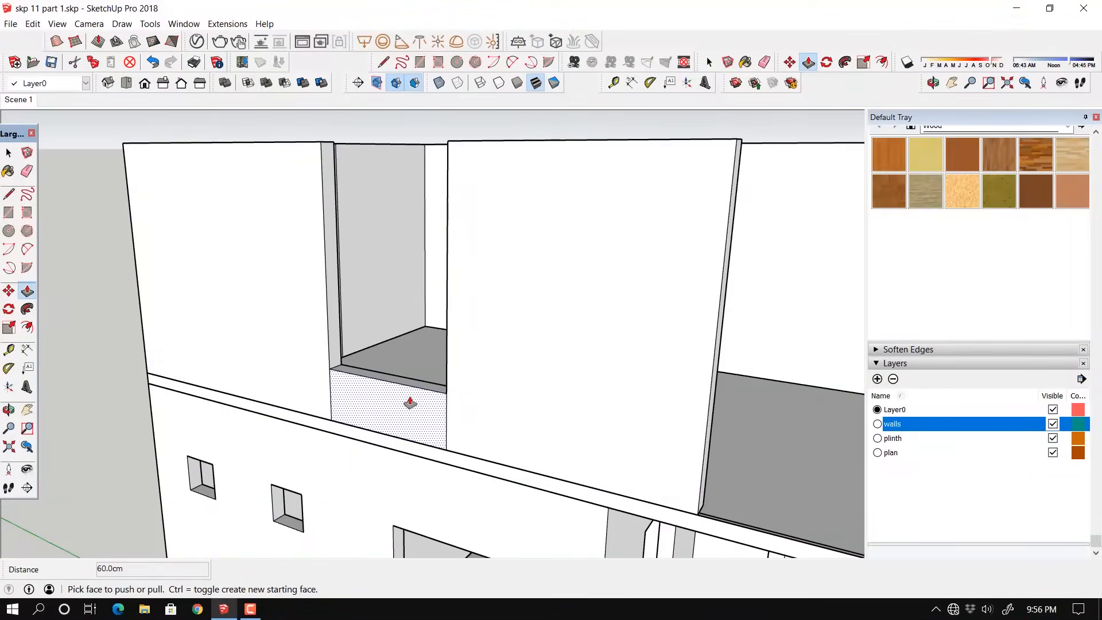
key("e")
scroll(287, 379, "down", 4)
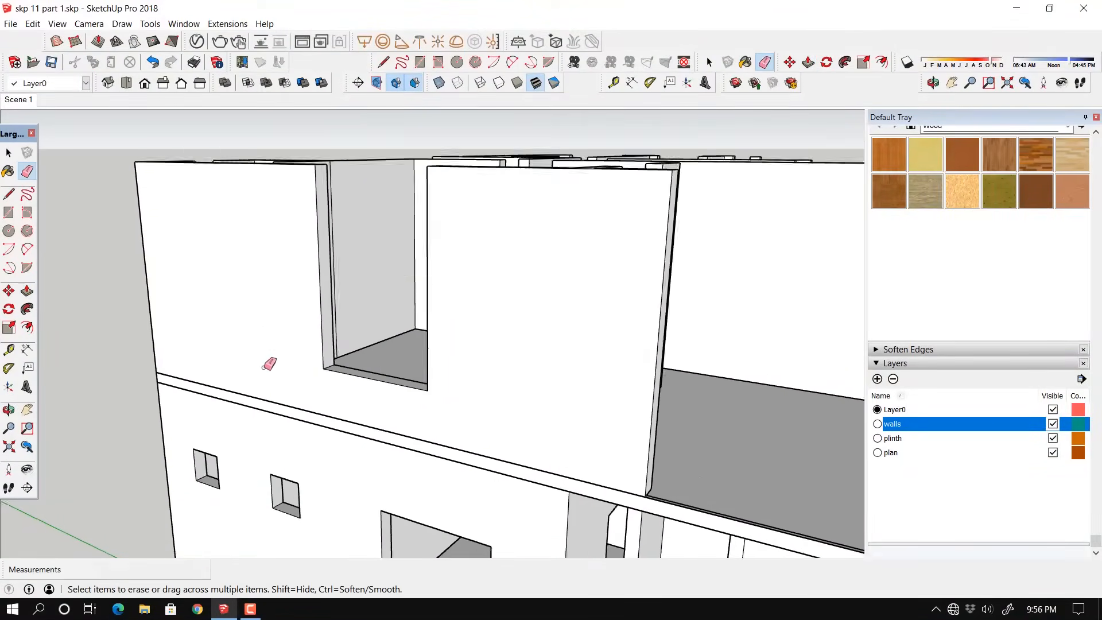
Step: Place a guide 90 cm below the wall top on the end face of the balcony partition's window opening
mouse_move(290, 373)
middle_mouse_down()
mouse_move(424, 375)
mouse_move(450, 453)
mouse_move(712, 426)
mouse_move(689, 454)
middle_mouse_up()
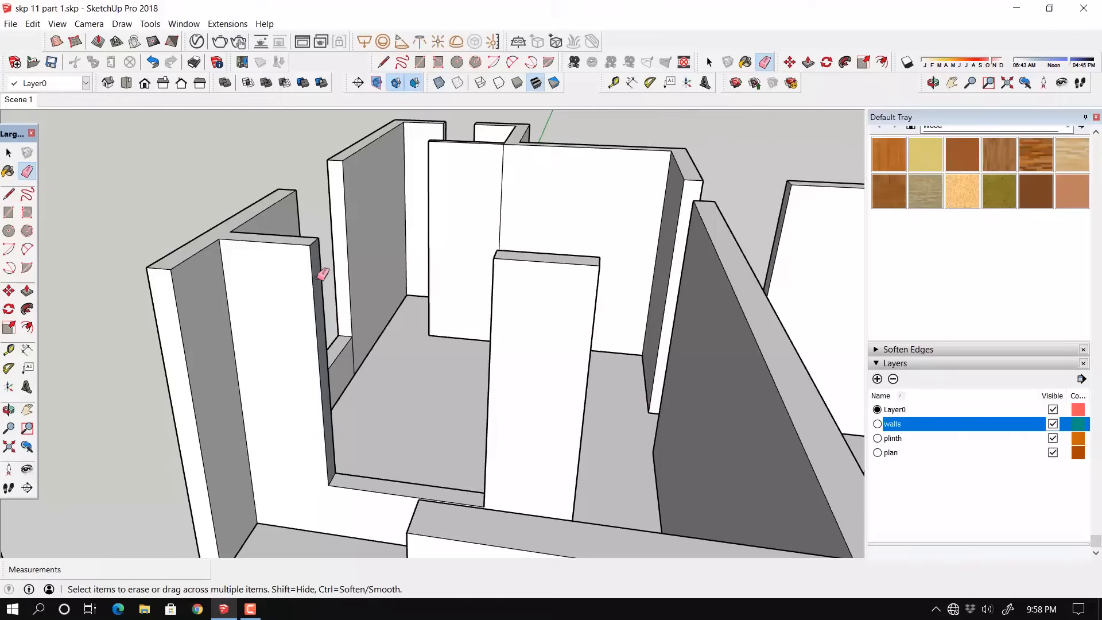
mouse_move(379, 313)
middle_mouse_down()
mouse_move(307, 312)
mouse_move(258, 258)
mouse_move(310, 322)
mouse_move(295, 256)
middle_mouse_up()
scroll(250, 248, "up", 3)
scroll(305, 291, "up", 2)
key("t")
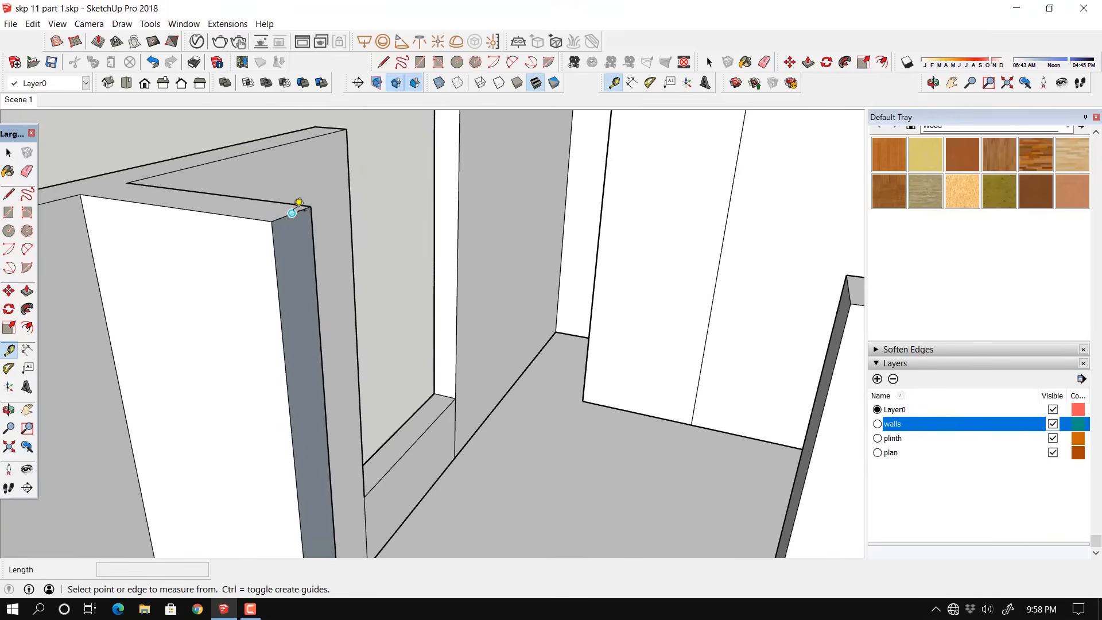
type("9")
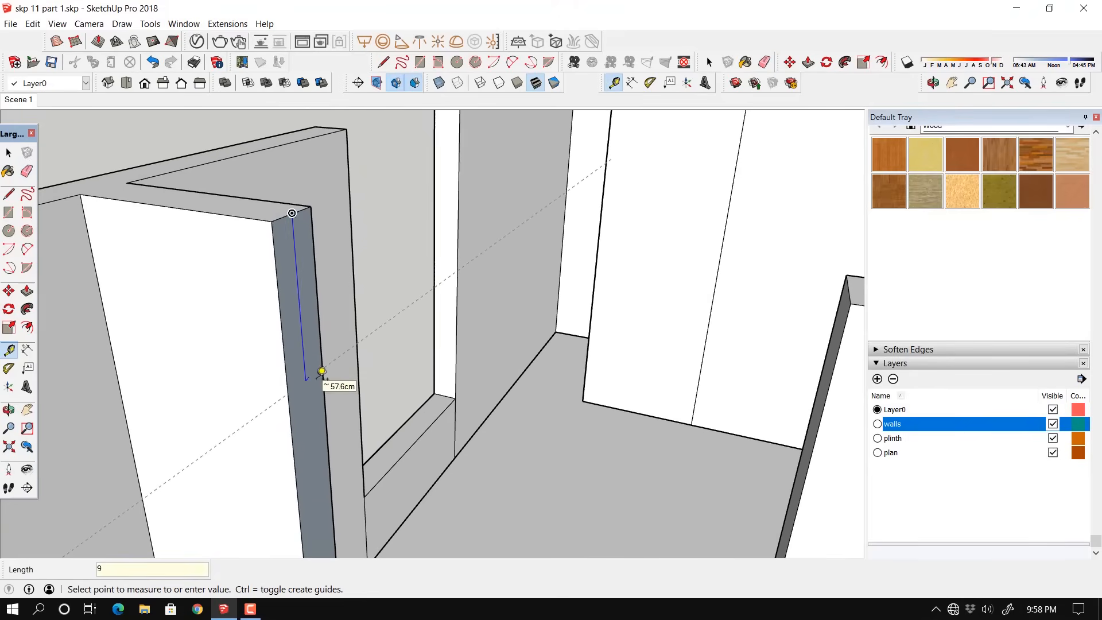
type("0")
key("Return")
Step: Split the partition's end face at the guide and extrude its top part 150 cm across the window opening as a lintel
key("l")
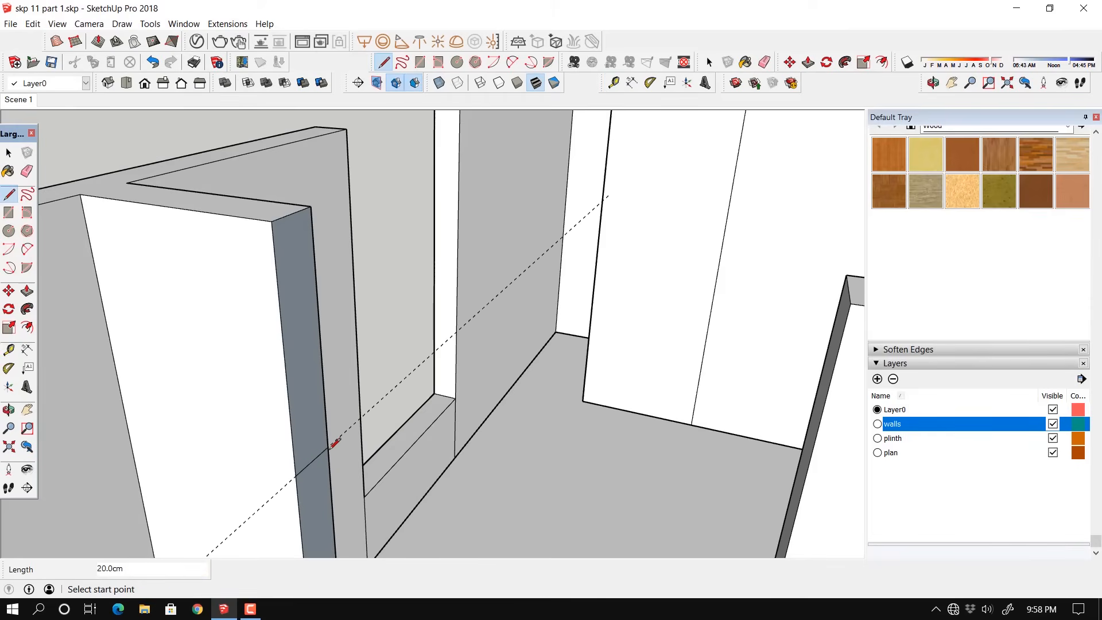
key("p")
left_click(305, 401)
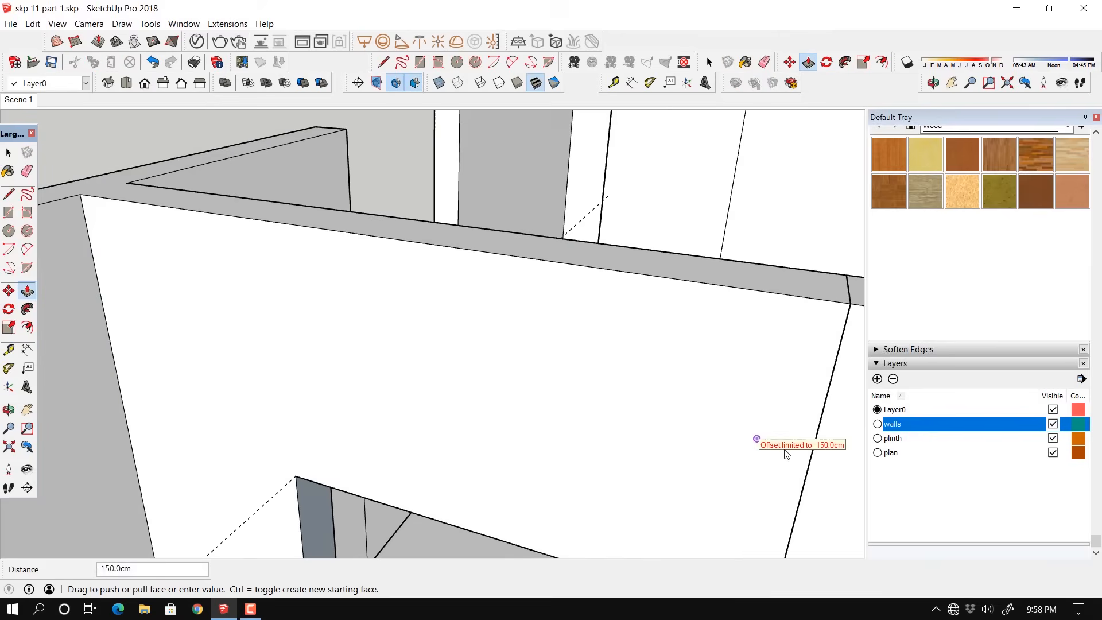
left_click(803, 487)
Step: Mark a lintel at the top of the jamb of the doorway beside the partition window and extend it 90 cm across the opening
scroll(629, 389, "down", 3)
scroll(328, 241, "down", 1)
middle_click_drag(630, 389, 423, 218, "shift")
key("t")
left_click(423, 220)
key("l")
key("p")
left_click(424, 367)
left_click(585, 310)
Step: Mark a lintel on the jamb of the exterior side wall's window and extend it 150 cm across the opening
middle_click_drag(585, 310, 367, 267)
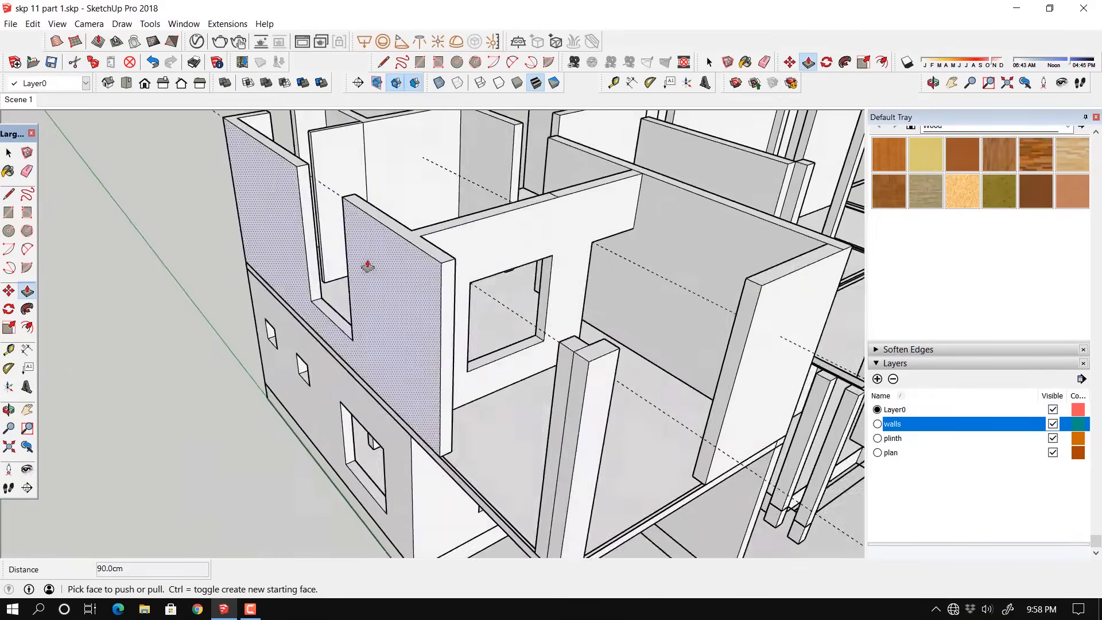
scroll(322, 189, "up", 5)
key("t")
left_click(396, 190)
left_click(415, 350)
key("l")
left_click(414, 350)
left_click(376, 373)
key("p")
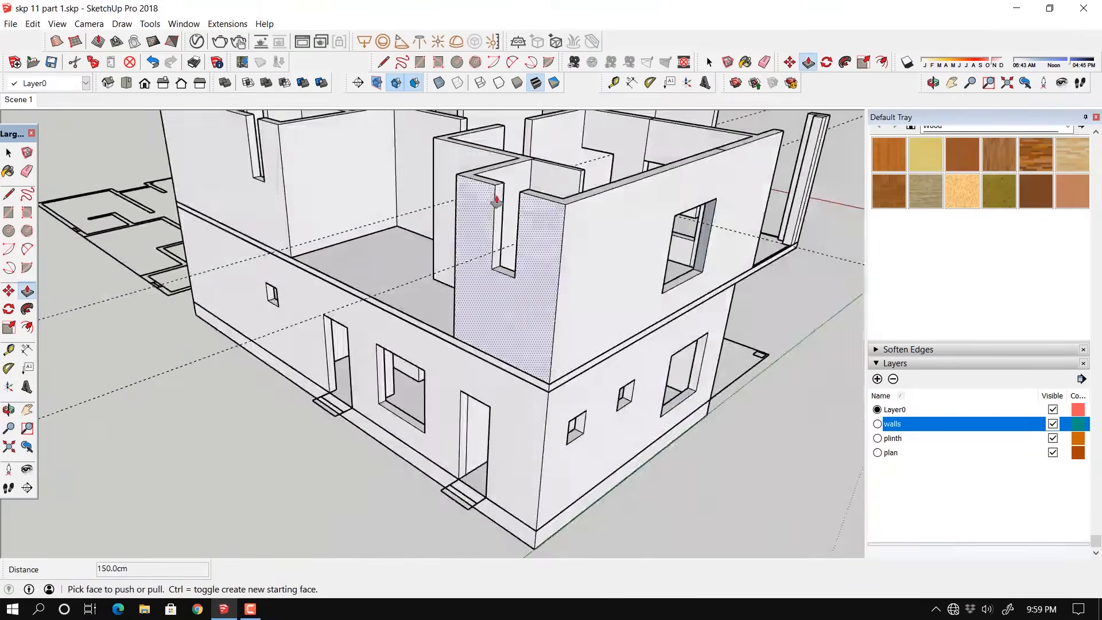
Step: Form a lintel over the narrow window in the short exterior wall by splitting its jamb and extruding the top part across
scroll(510, 186, "up", 5)
key("t")
left_click(450, 191)
key("l")
left_click(449, 479)
key("p")
left_click(573, 455)
Step: Form a 90 cm deep lintel over the other narrow window along the rear wall
middle_click_drag(533, 327, 516, 375)
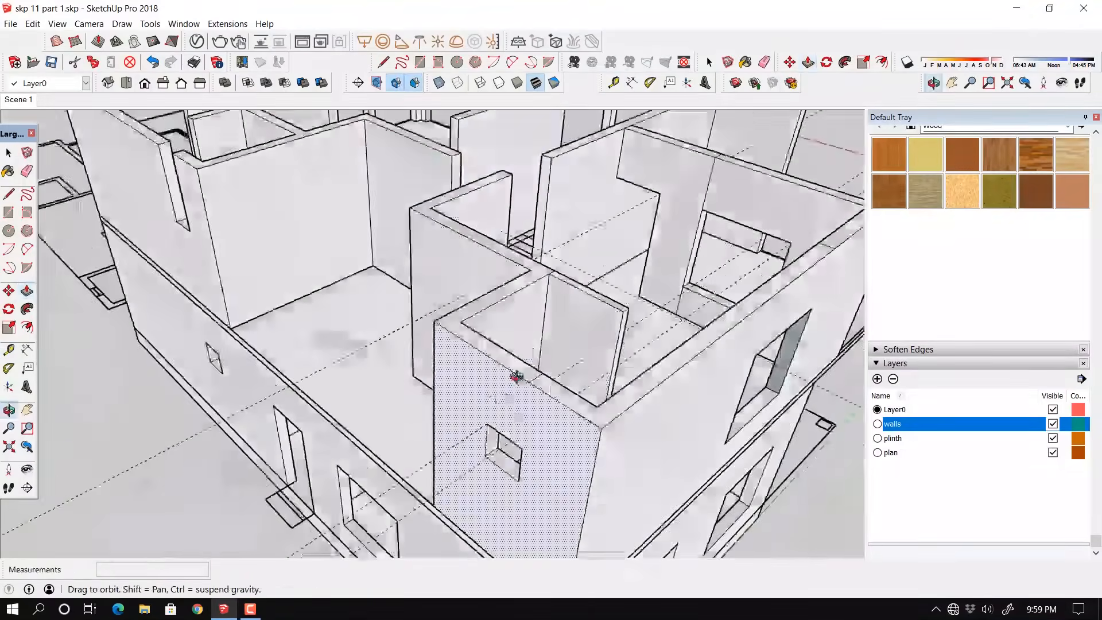
scroll(359, 281, "up", 5)
key("t")
left_click(385, 294)
type("90lp")
left_click(391, 401)
Step: Mark out a 90 cm deep lintel on the jamb of the next exterior window opening
middle_click_drag(573, 436, 224, 221)
key("t")
left_click(236, 197)
type("90")
key("Return")
key("l")
key("p")
Step: Extend a matching lintel across the wide window opening around the corner from the rear wall's narrow window
middle_click_drag(253, 302, 538, 292)
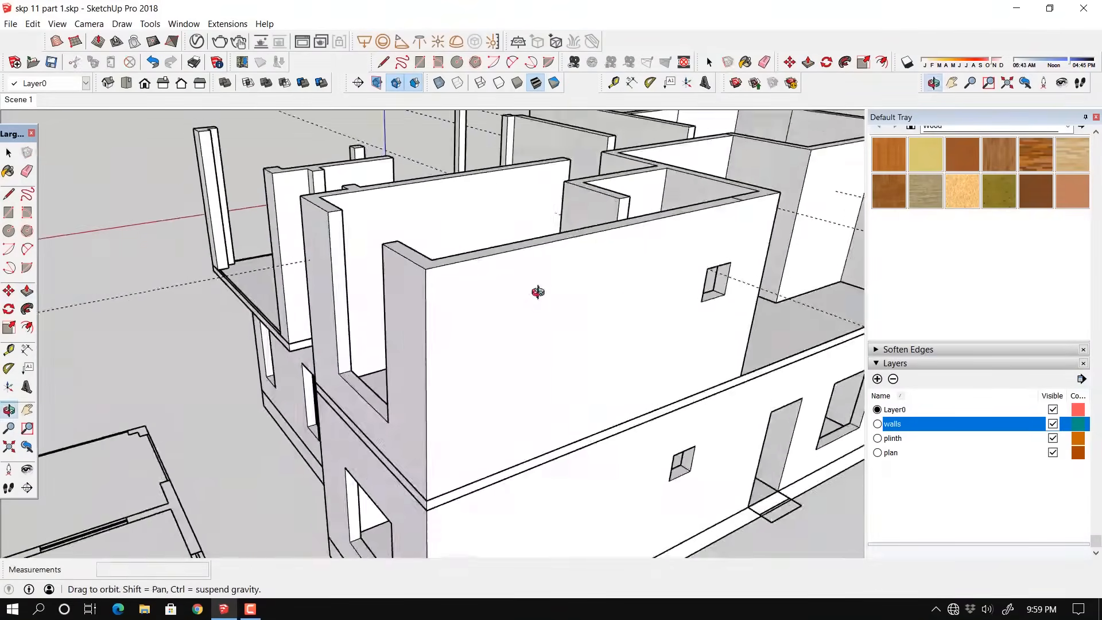
scroll(340, 211, "up", 4)
key("t")
left_click(338, 206)
key("l")
left_click(337, 357)
key("p")
left_click(355, 287)
Step: Split the jamb of the window opening at the stepped wall end and extrude its top part across as a lintel
middle_click_drag(376, 302, 341, 182)
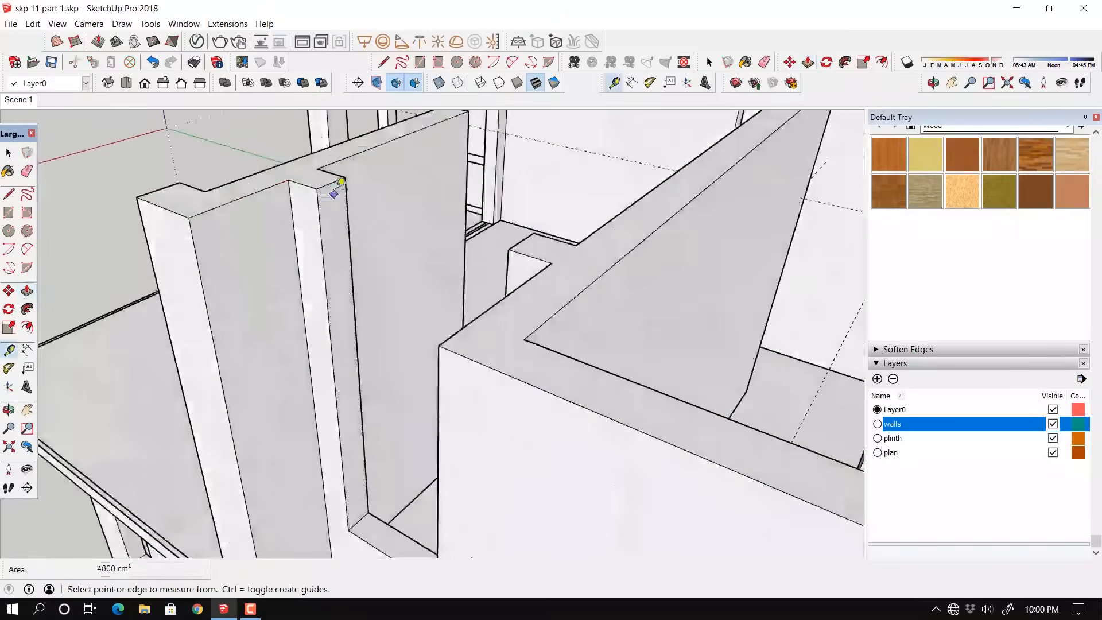
left_click(341, 181)
key("l")
left_click(334, 342)
key("p")
left_click(344, 286)
Step: Mark off the top 90 cm of the wall end face beside the stairs and extrude it outward as a lintel beam
middle_click_drag(511, 270, 472, 208)
scroll(548, 236, "up", 3)
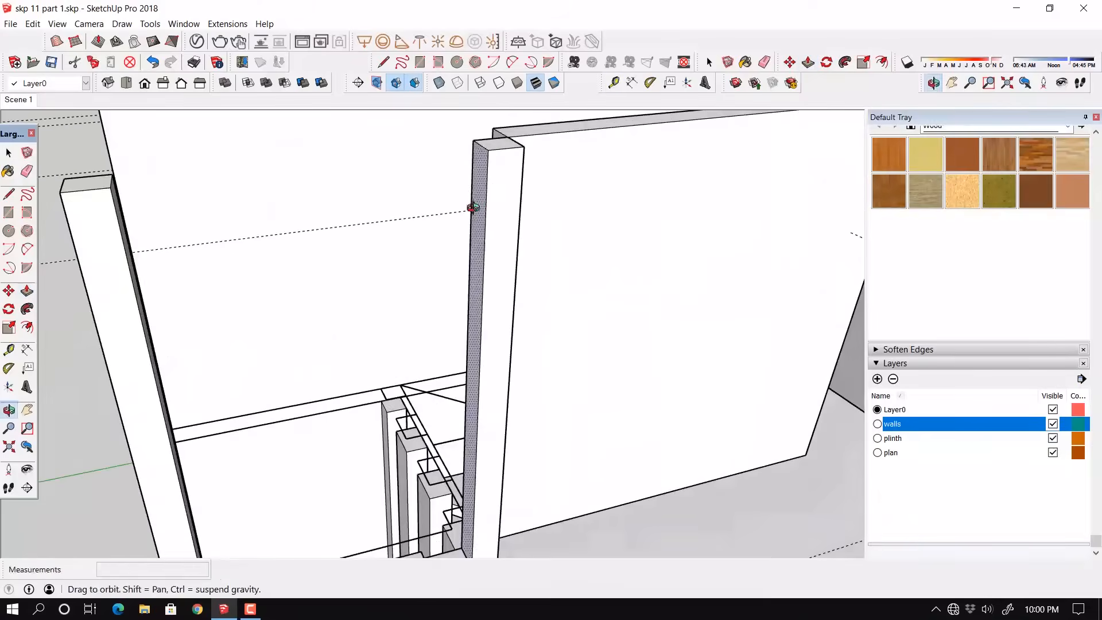
key("t")
left_click(506, 148)
type("90")
key("Return")
key("l")
left_click(487, 300)
left_click(517, 295)
type("p")
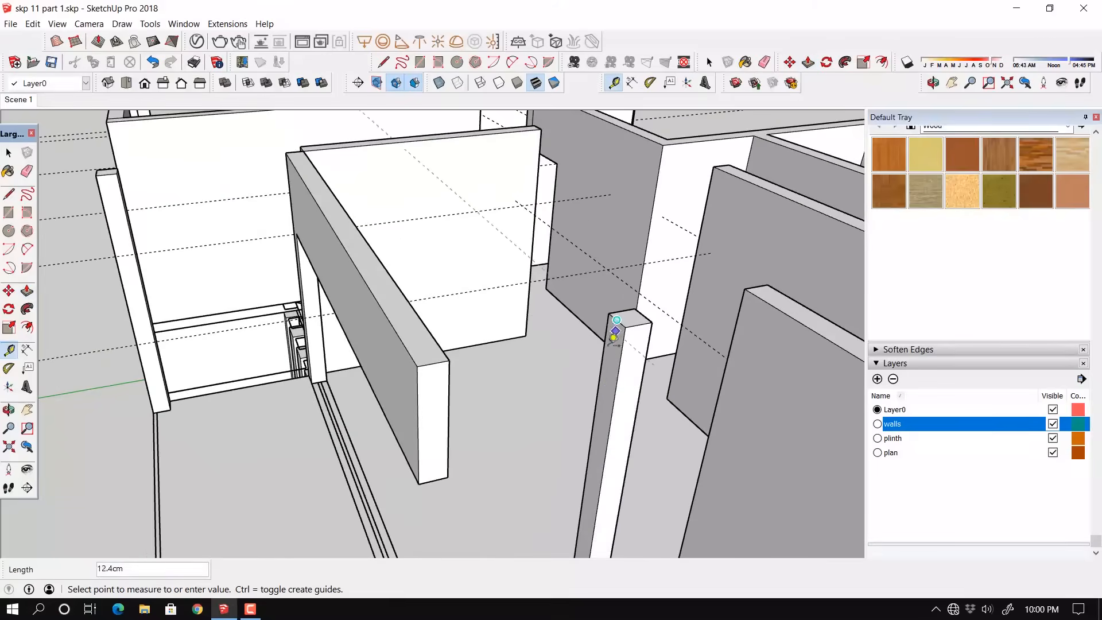
Step: Mark off the top 90 cm of the free-standing pillar's face and extrude it to meet the adjoining lintel beam
type("90")
key("Return")
key("l")
left_click(594, 423)
left_click(610, 425)
key("p")
left_click(605, 382)
left_click(449, 376)
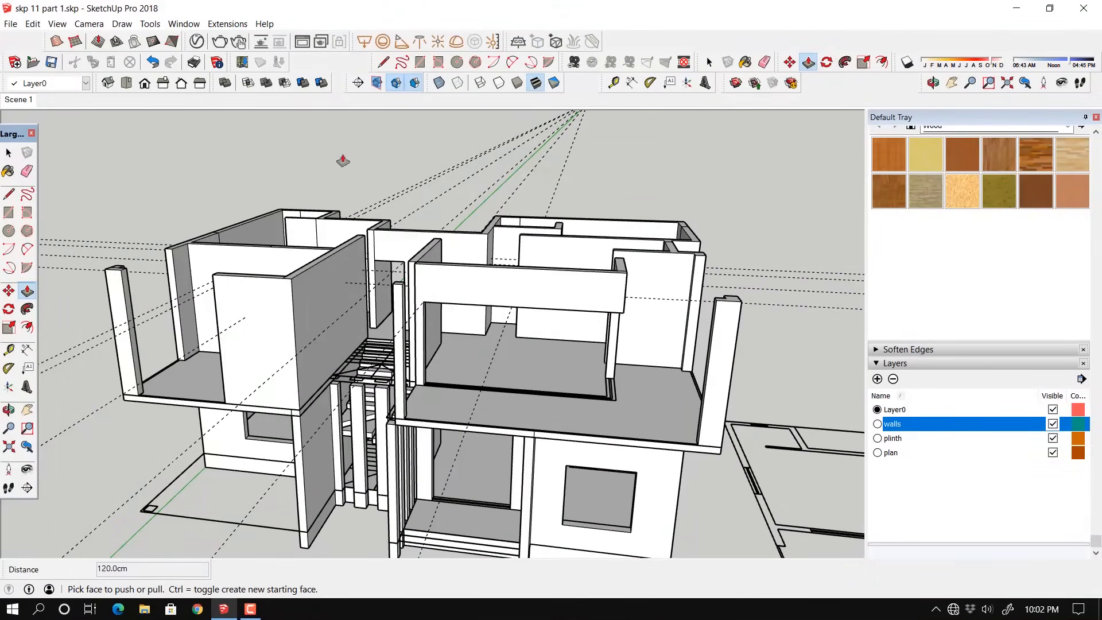
Step: Delete all construction guides from the model
left_click(33, 24)
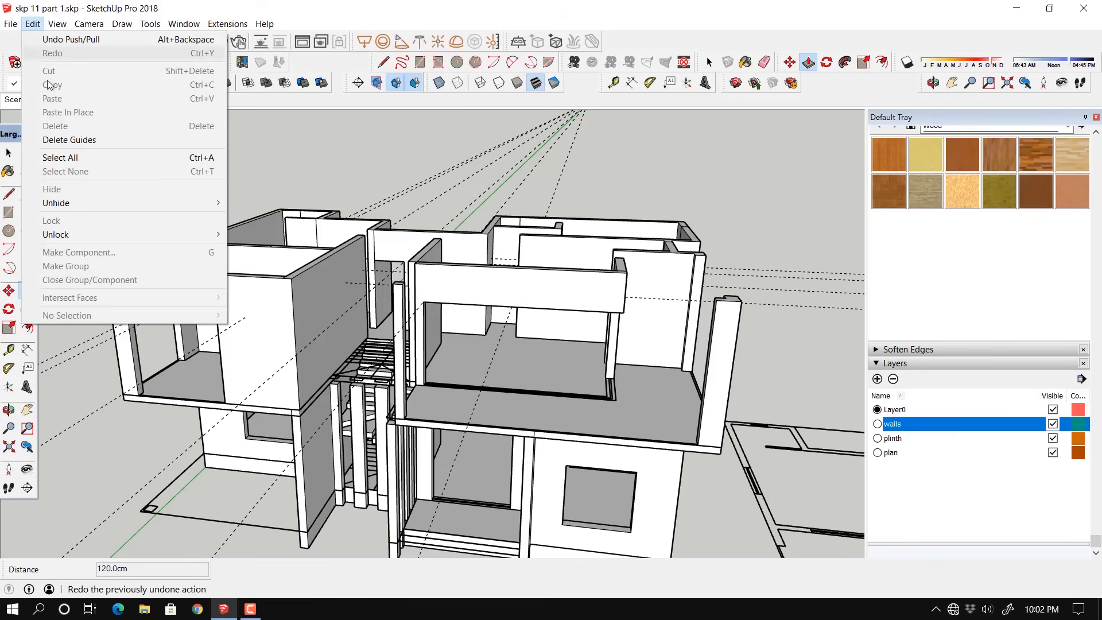
left_click(57, 139)
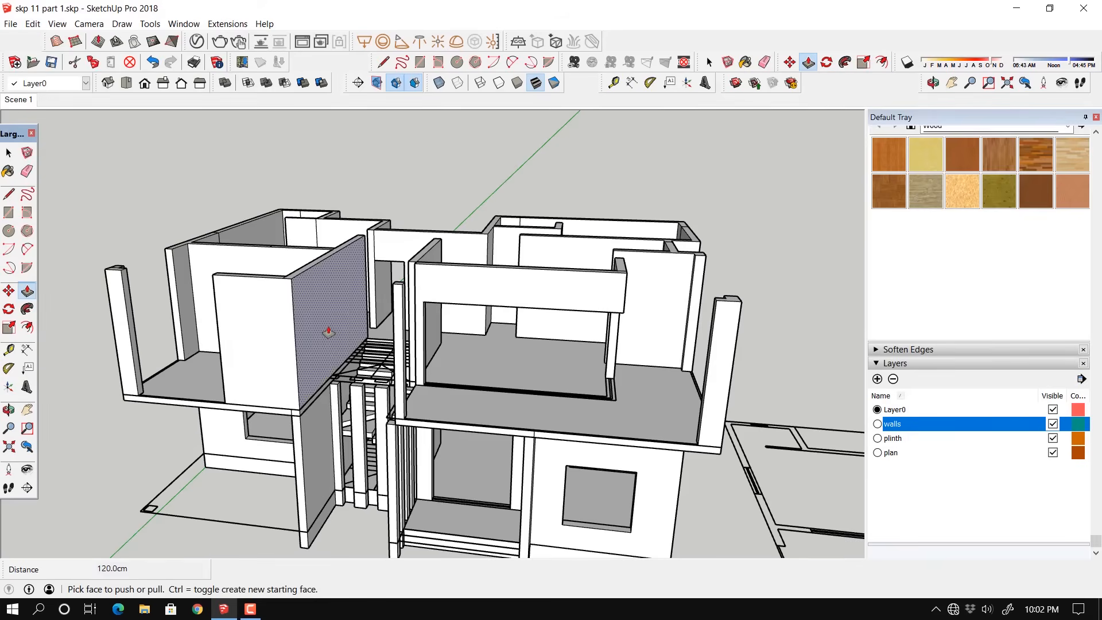
Step: Select all the upper-floor walls, lintels and pillars and make them one group
middle_click_drag(344, 333, 378, 343)
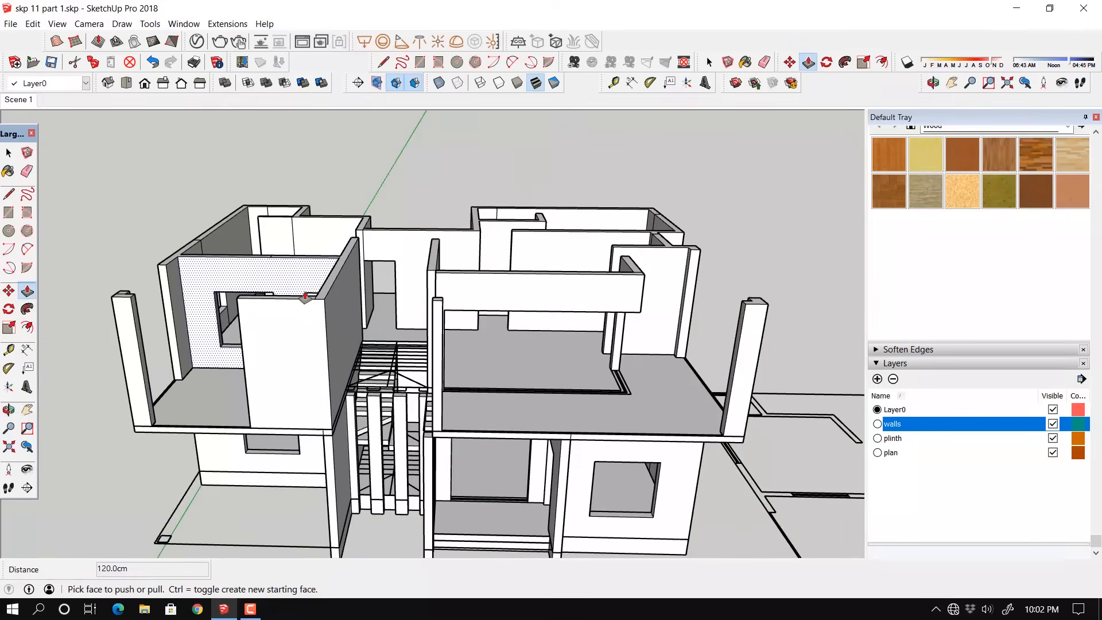
key("space")
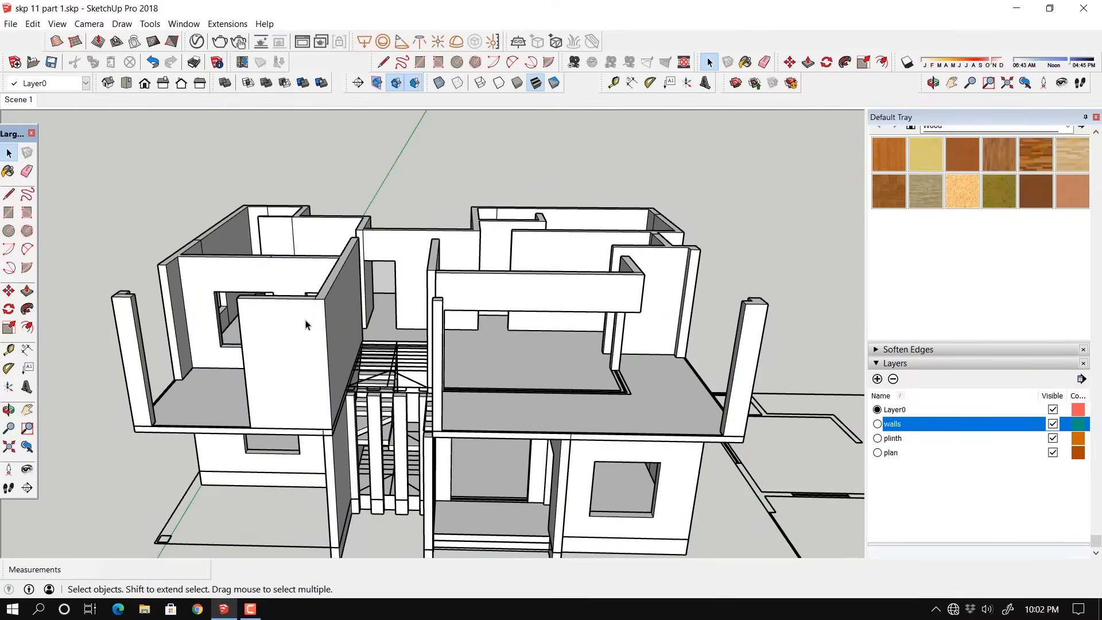
triple_click(305, 325)
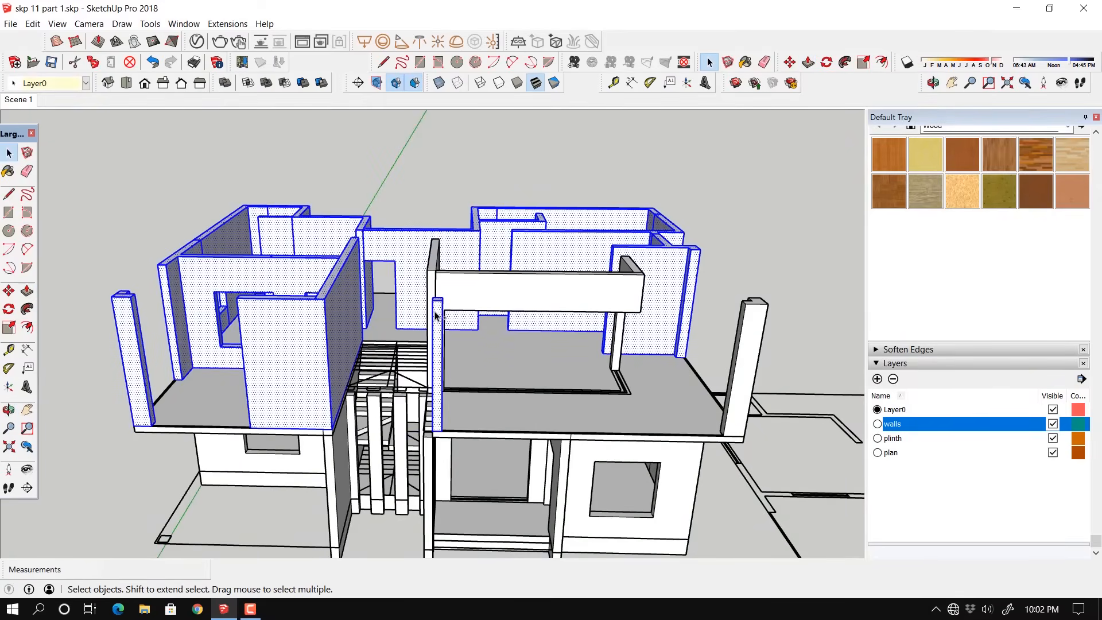
left_click(540, 297, "ctrl")
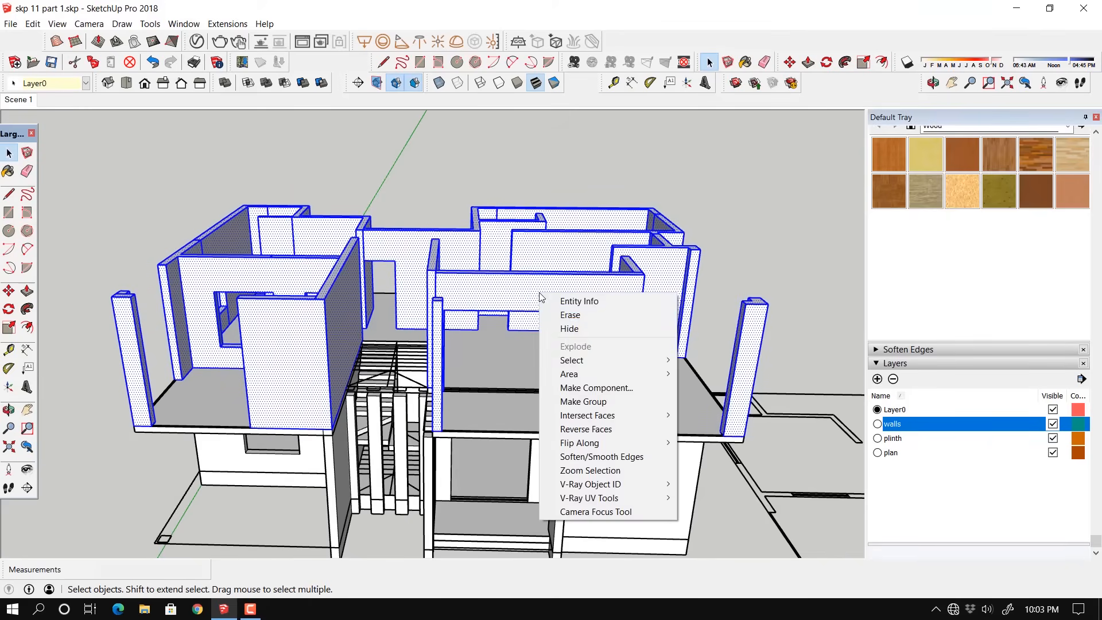
left_click(583, 401)
left_click(603, 184)
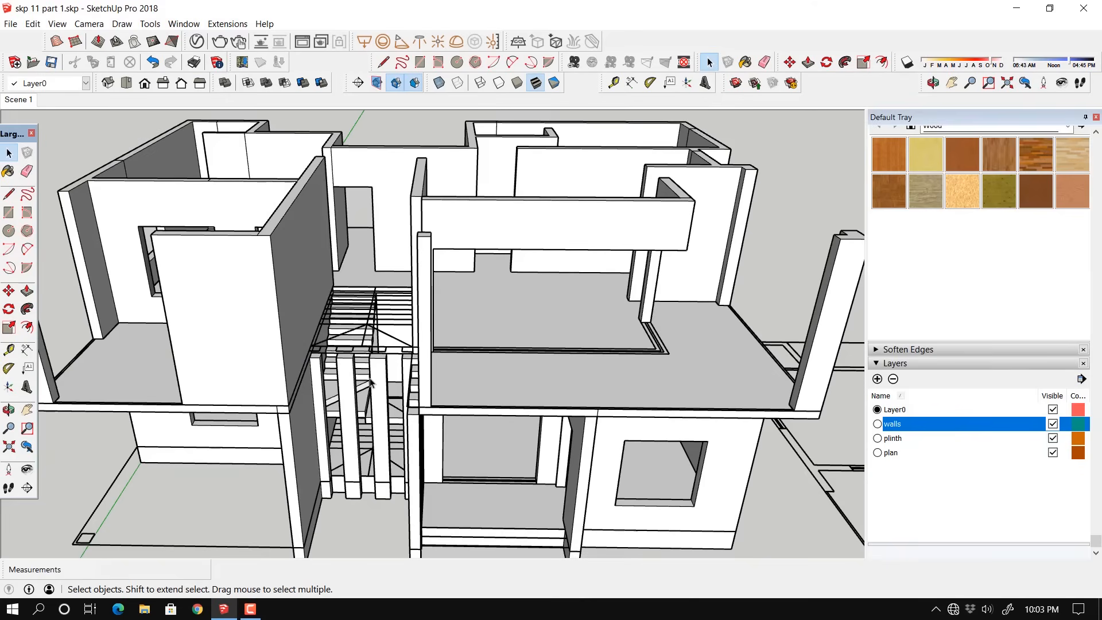
Step: Inside the ground-floor wall group, raise the first vertical fin at the stairwell 315 cm to the upper walls' top
scroll(339, 381, "up", 2)
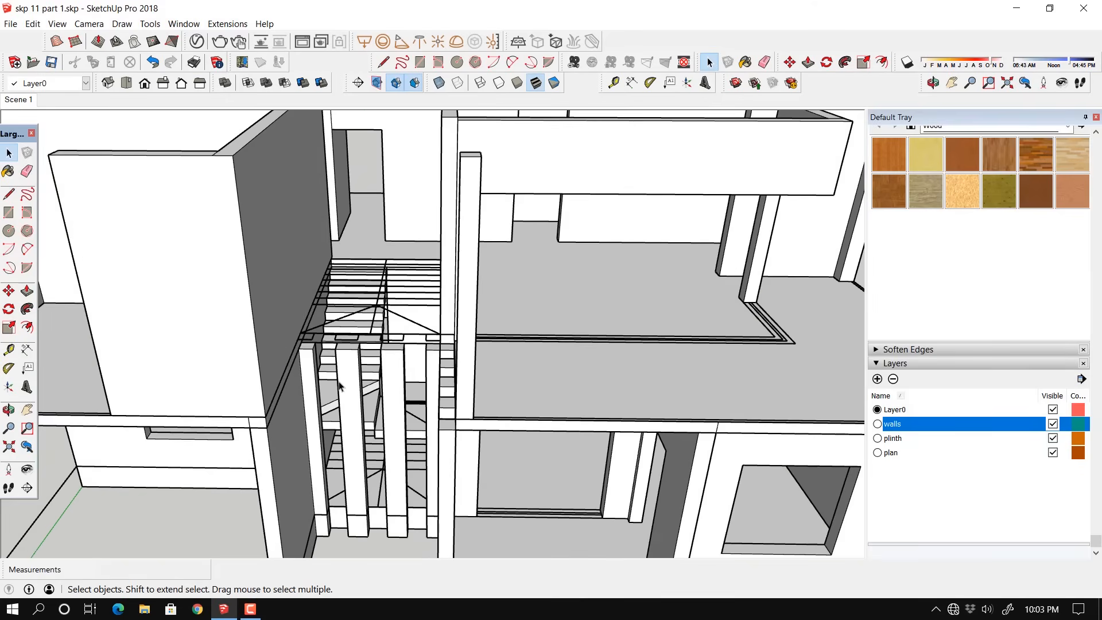
scroll(338, 382, "down", 3)
middle_click_drag(389, 366, 422, 352, "shift")
scroll(424, 350, "up", 5)
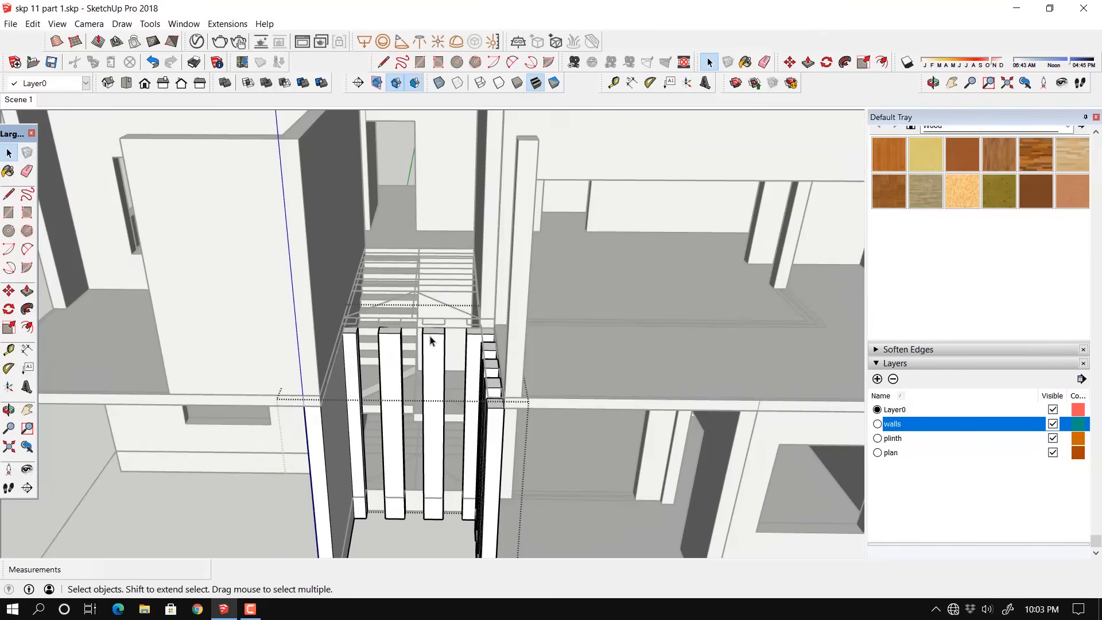
left_click(27, 291)
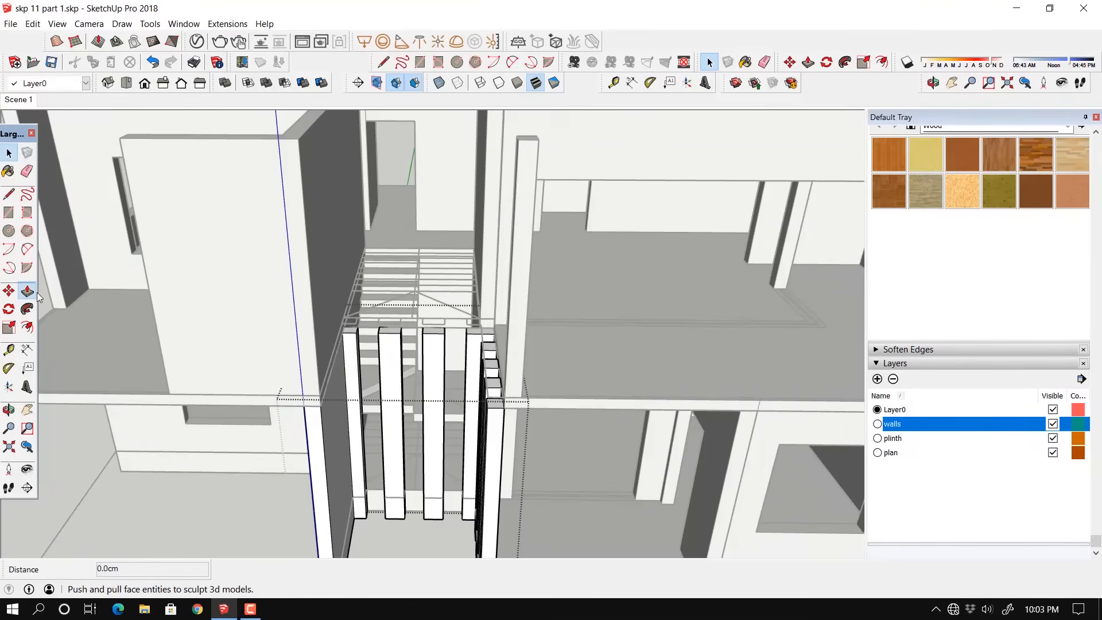
left_click(350, 339)
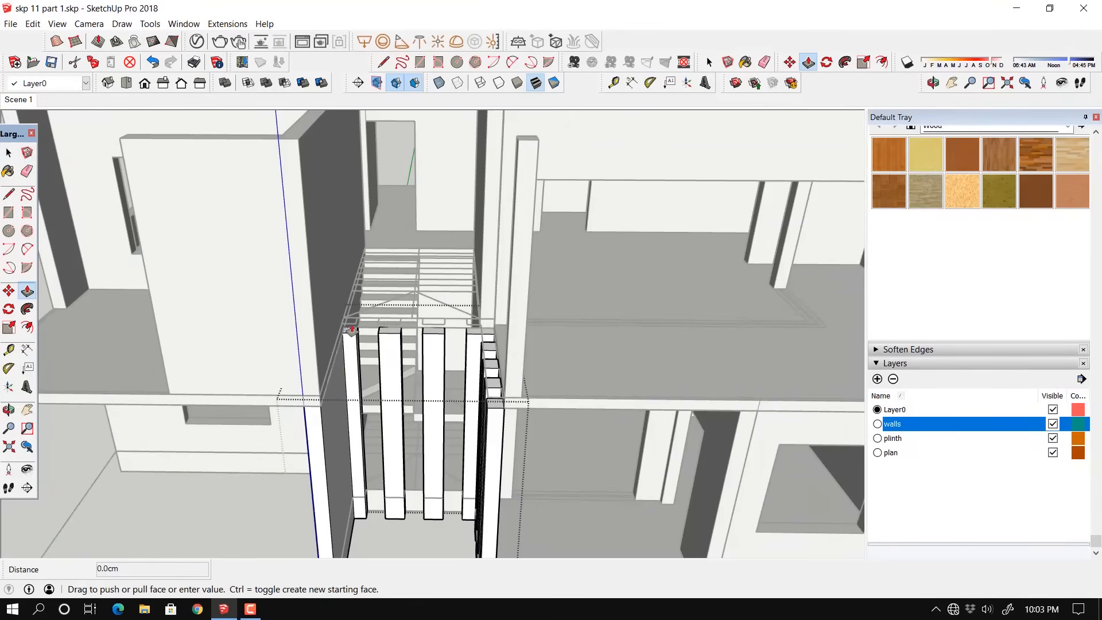
left_click(305, 127)
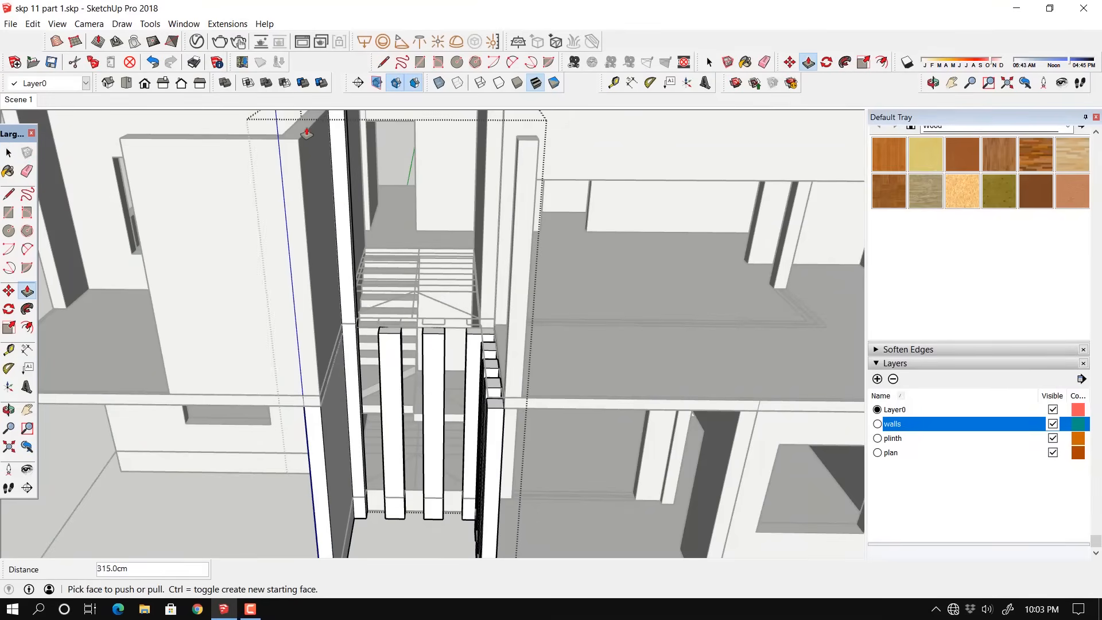
Step: Raise the remaining vertical fins along the front and side of the stairwell by the same 315 cm
double_click(390, 336)
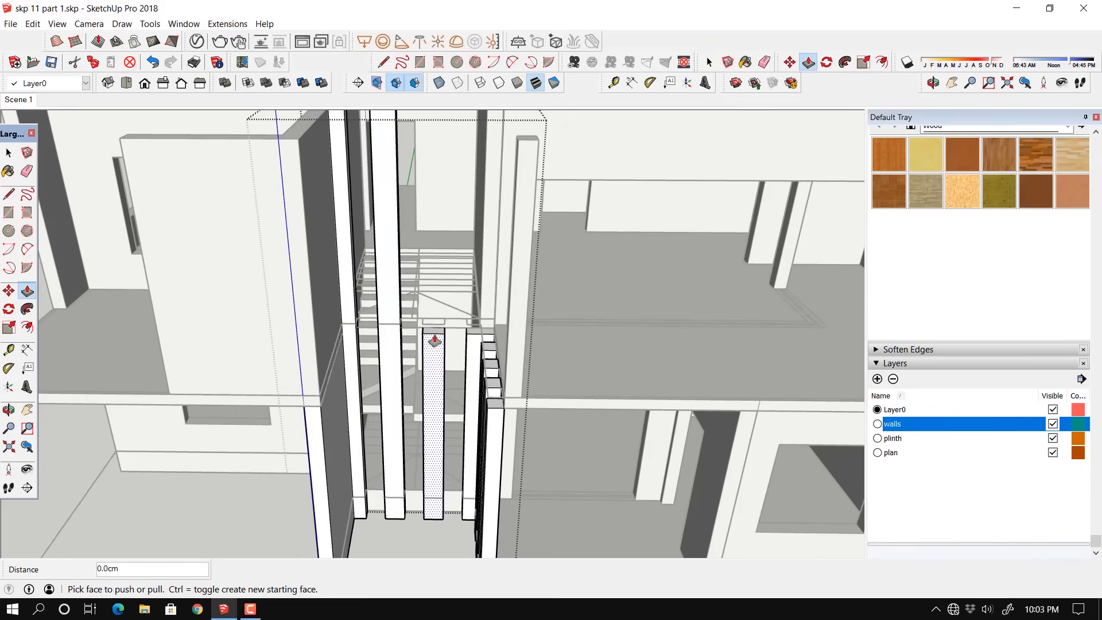
double_click(435, 337)
double_click(492, 336)
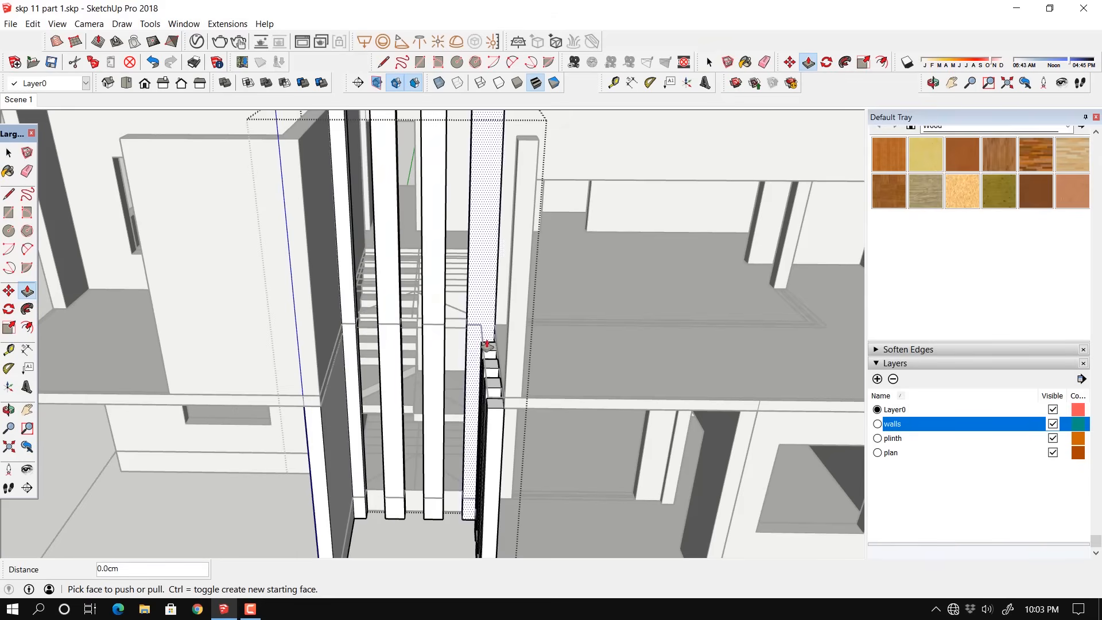
double_click(490, 352)
double_click(492, 365)
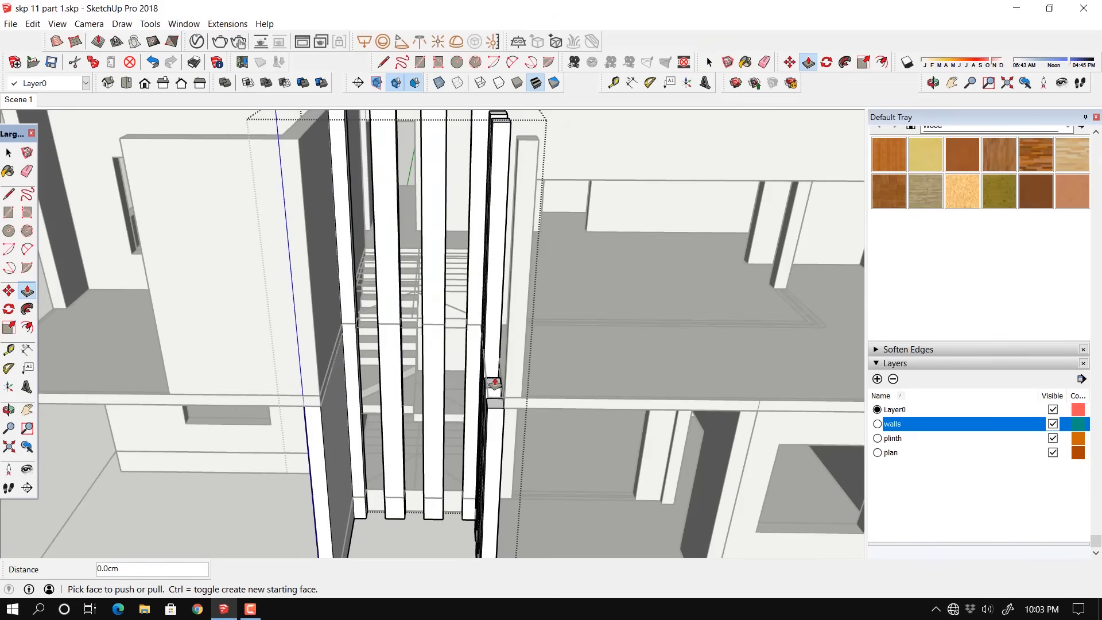
double_click(493, 383)
double_click(497, 406)
scroll(496, 407, "down", 3)
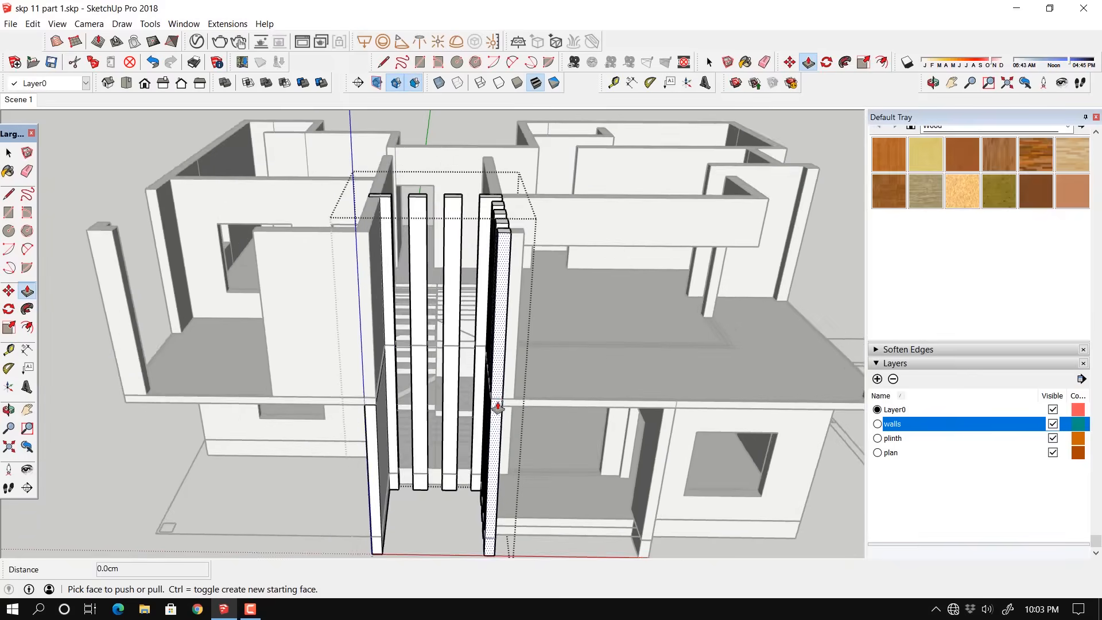
middle_click_drag(463, 423, 480, 388)
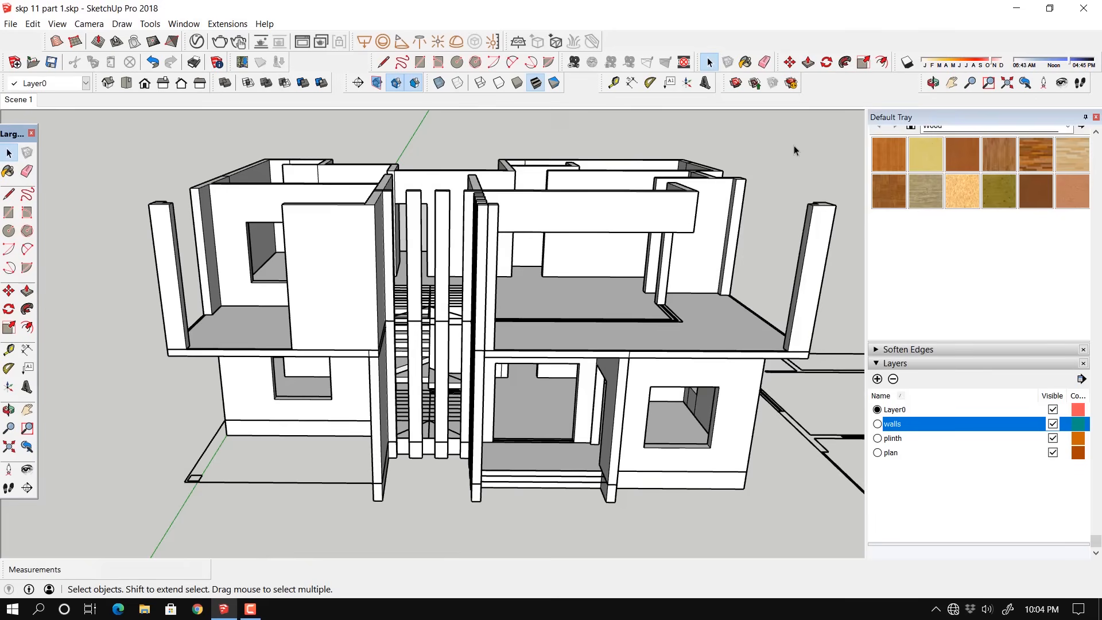